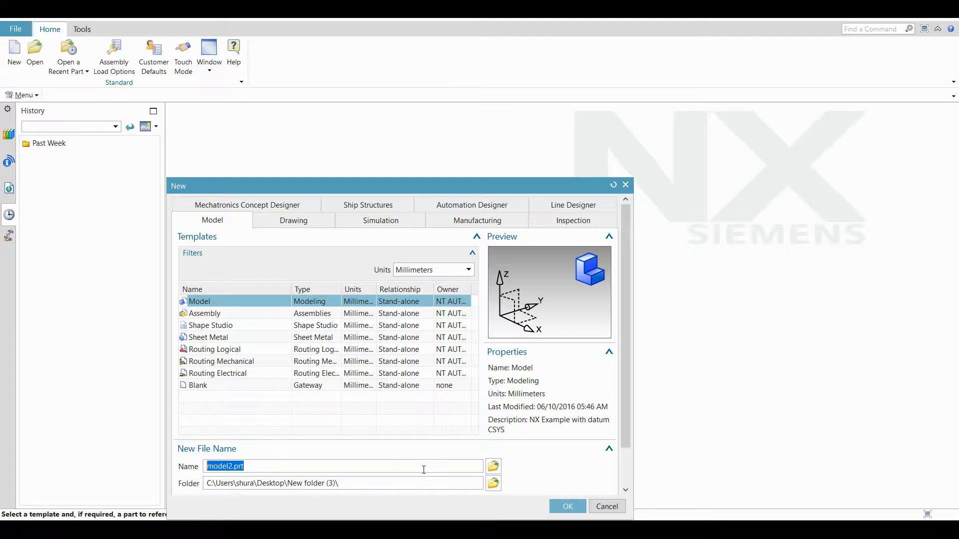
Create a new millimetre Model part and start a Revolve section sketch on the YZ datum plane.
left_click(567, 507)
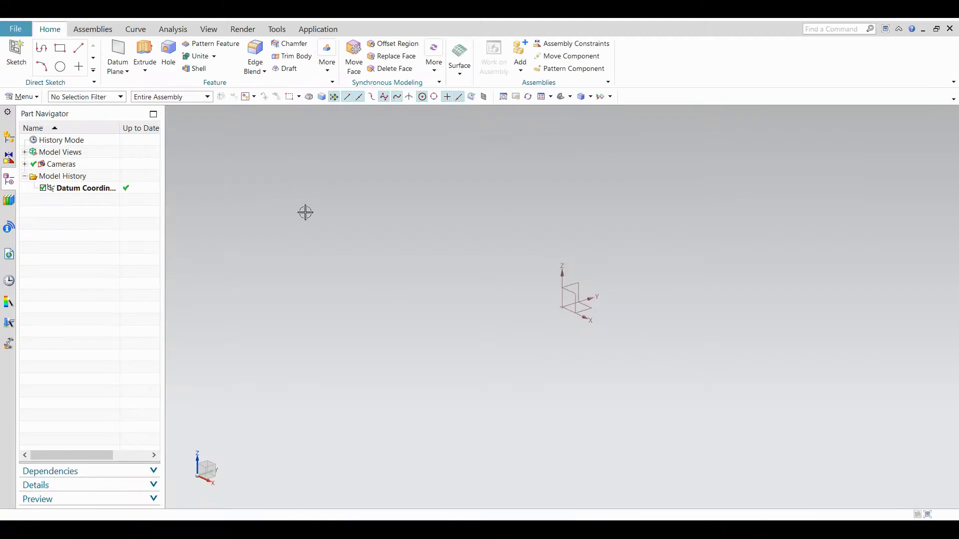
left_click(145, 71)
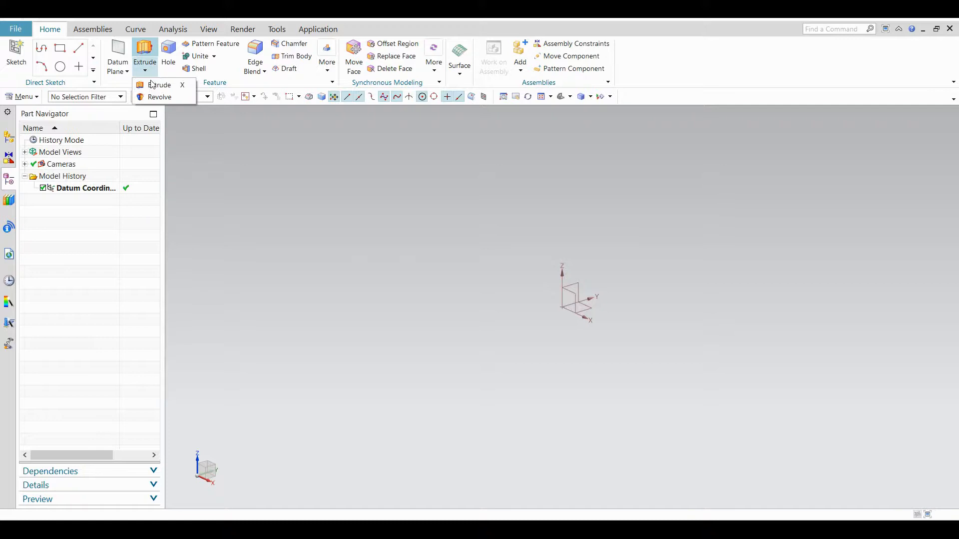
left_click(156, 97)
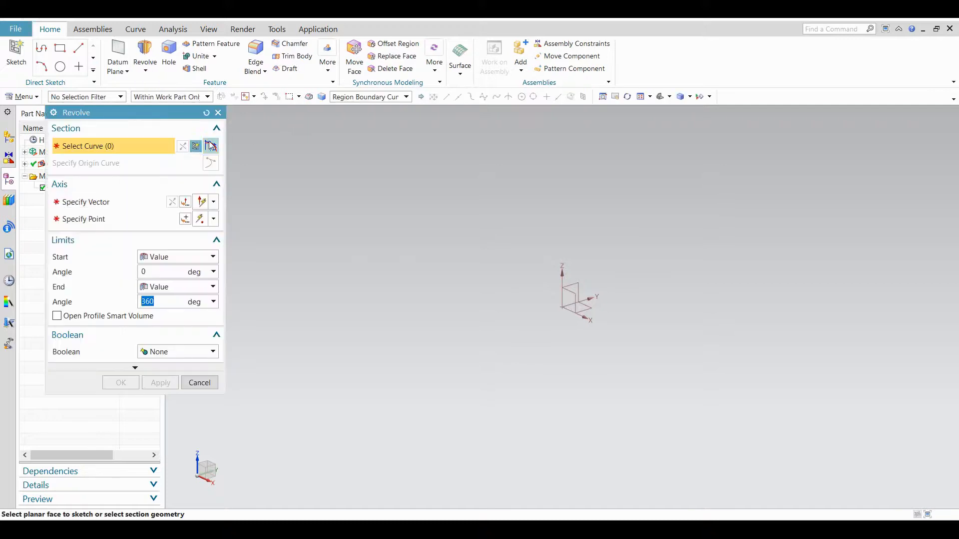
left_click(197, 146)
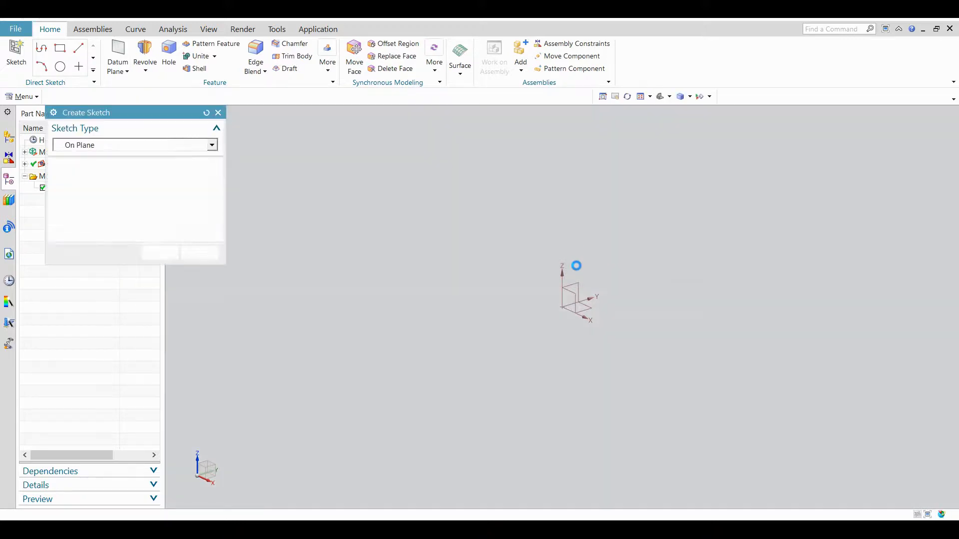
left_click(575, 282)
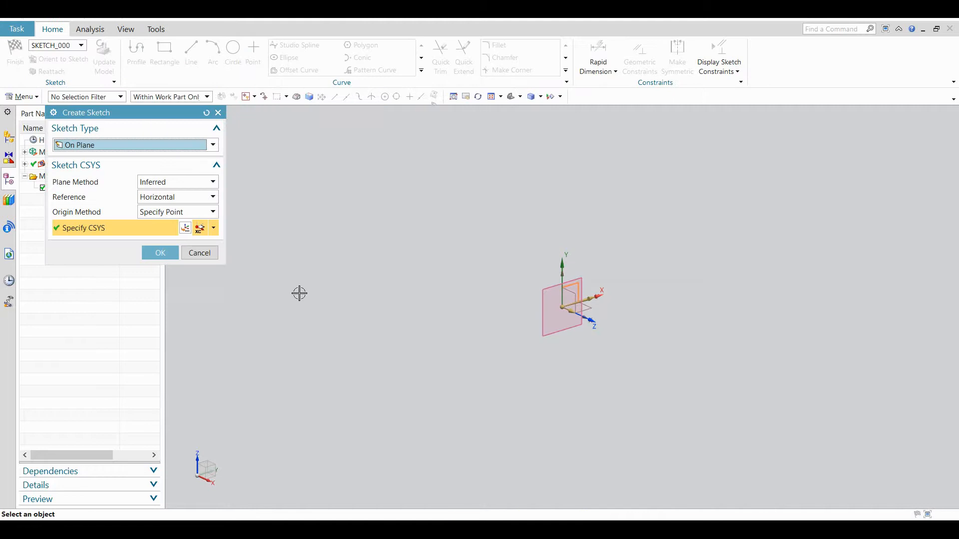
left_click(160, 254)
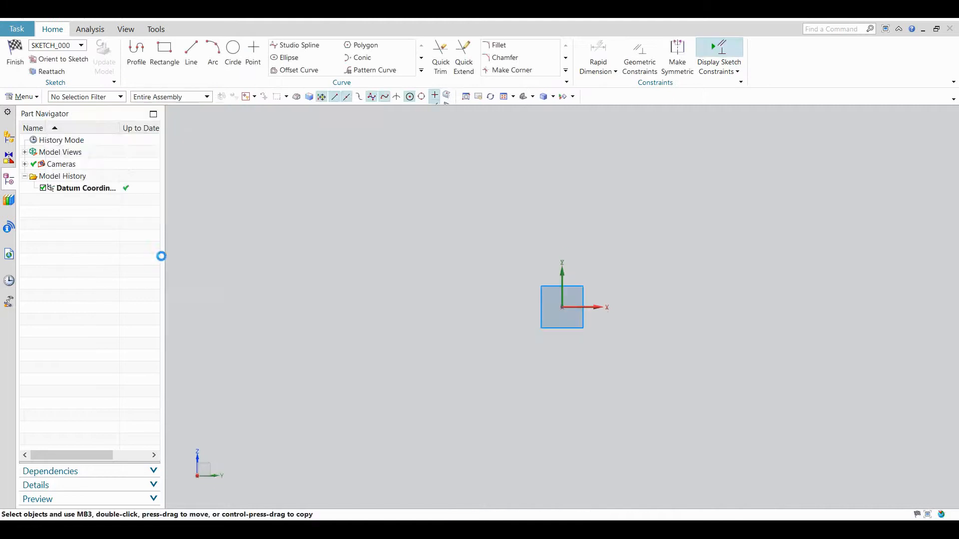
Draw a horizontal line from the sketch origin along the positive X axis and convert it to a reference line.
left_click(193, 53)
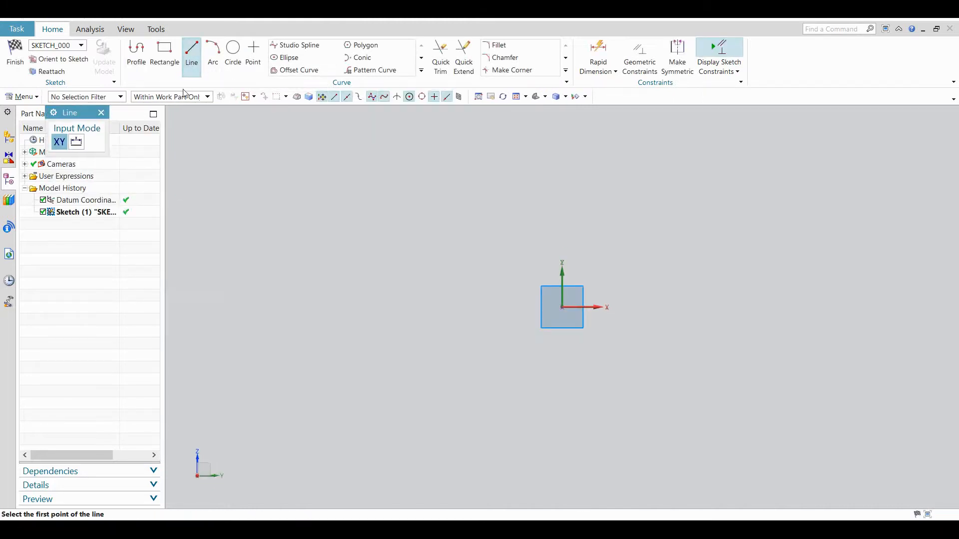
left_click(559, 307)
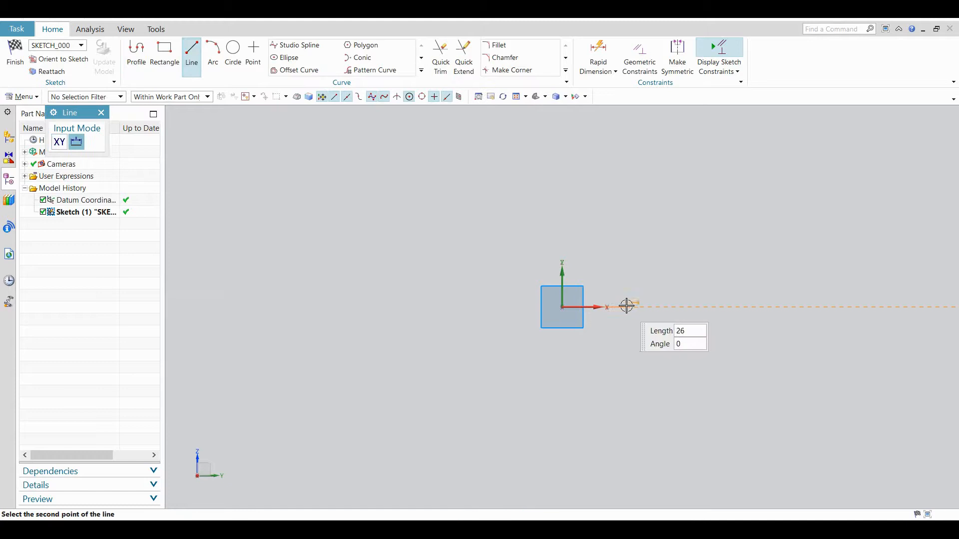
left_click(646, 306)
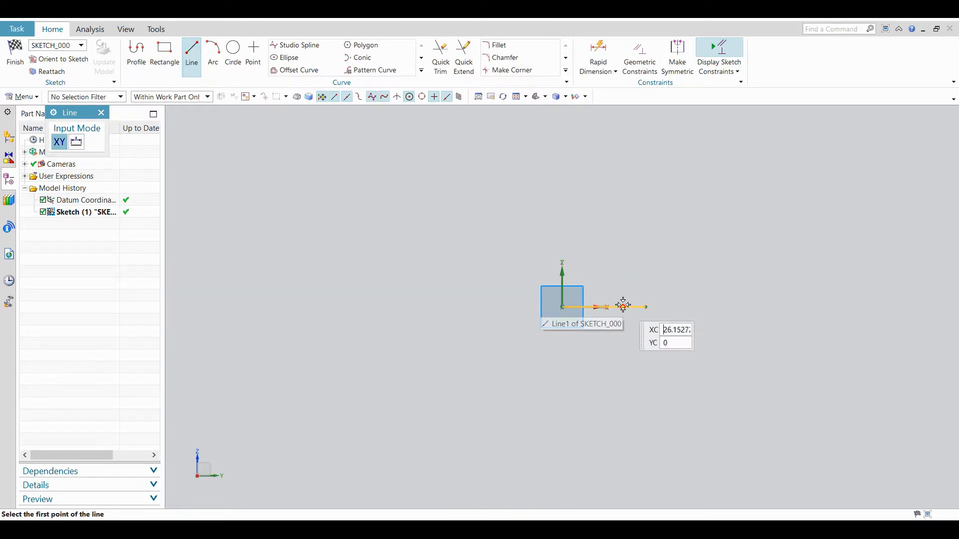
key("Escape")
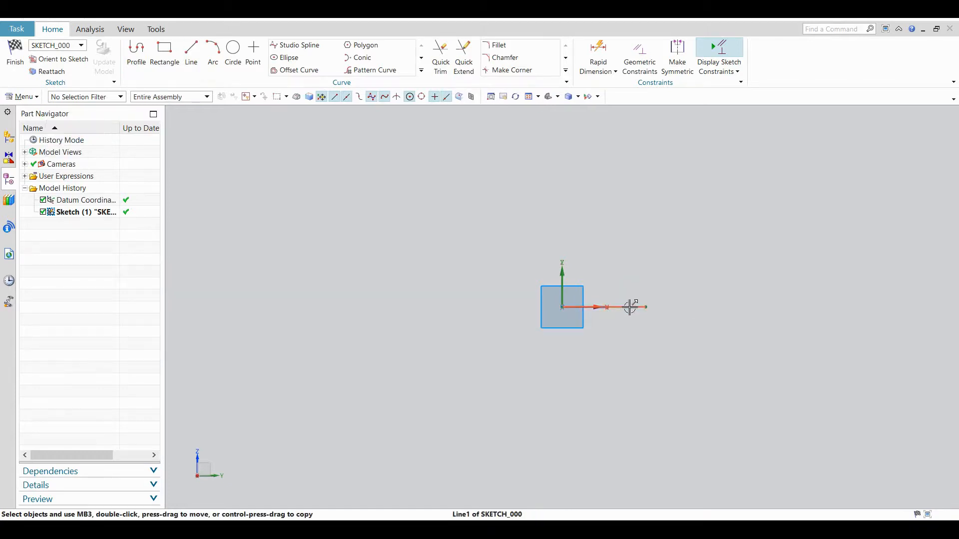
right_click(630, 306)
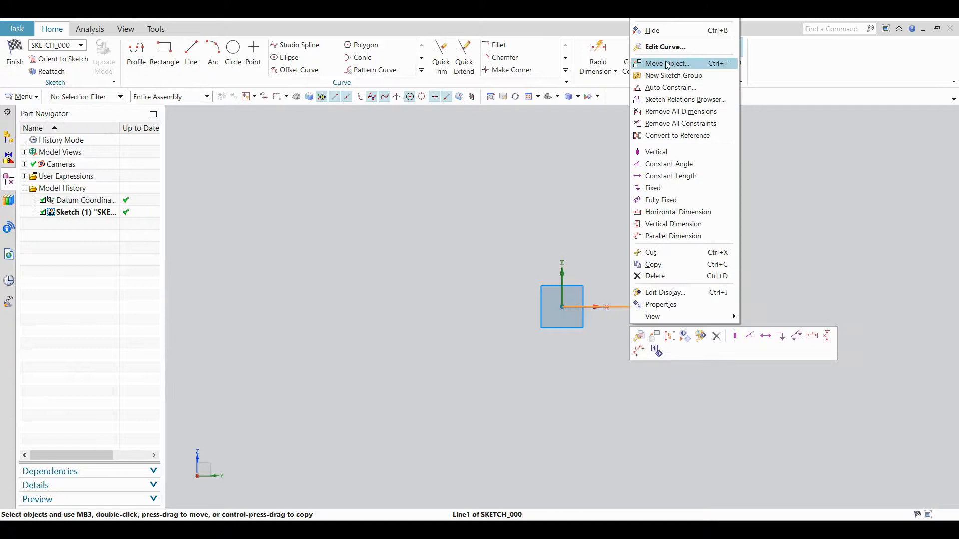
left_click(669, 336)
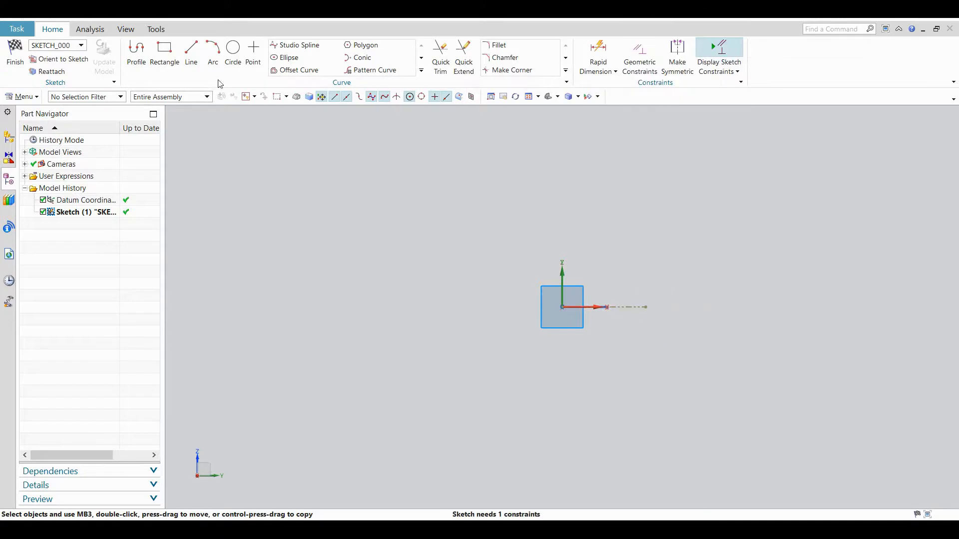
Sketch a closed eight-line C-shaped profile opening to the right, its lower edge about 37 mm above the reference line.
left_click(191, 48)
left_click(136, 50)
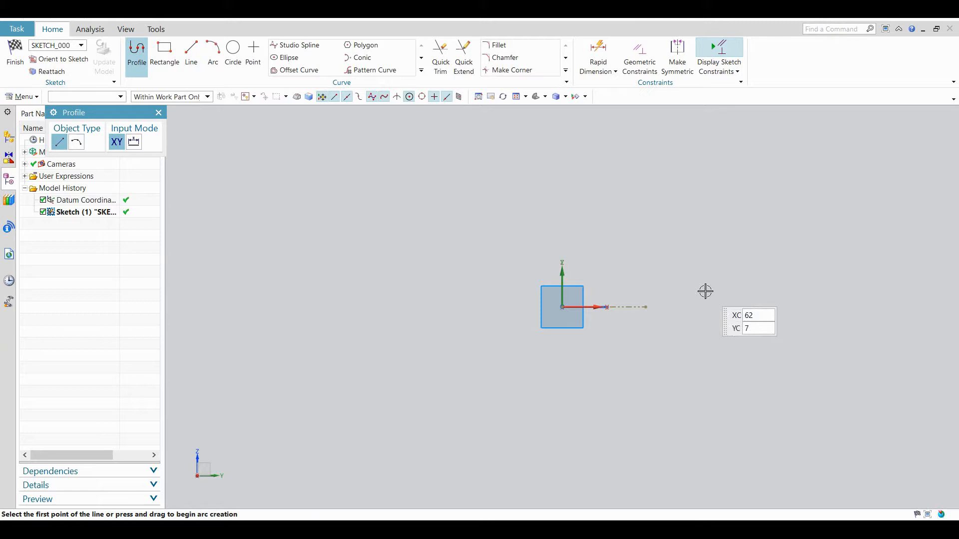
left_click(562, 221)
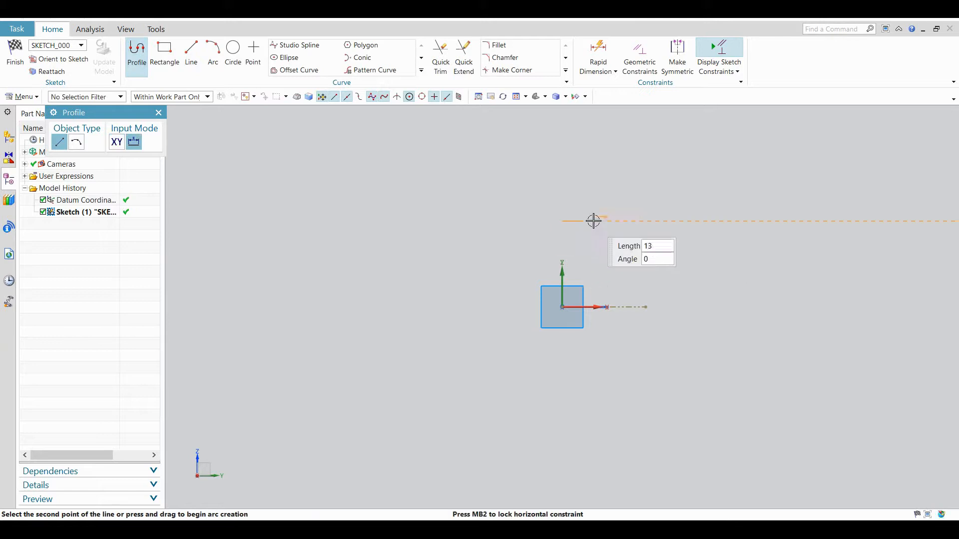
left_click(648, 222)
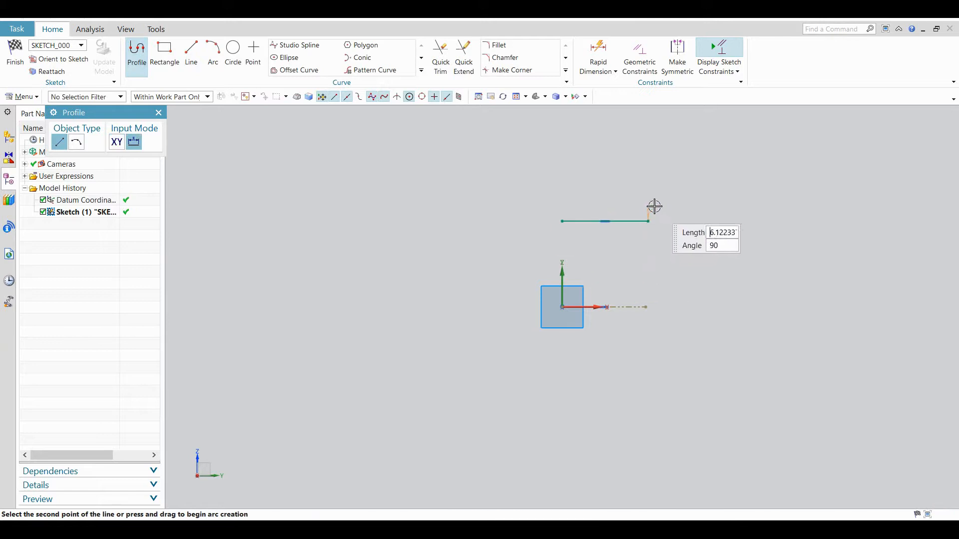
left_click(650, 204)
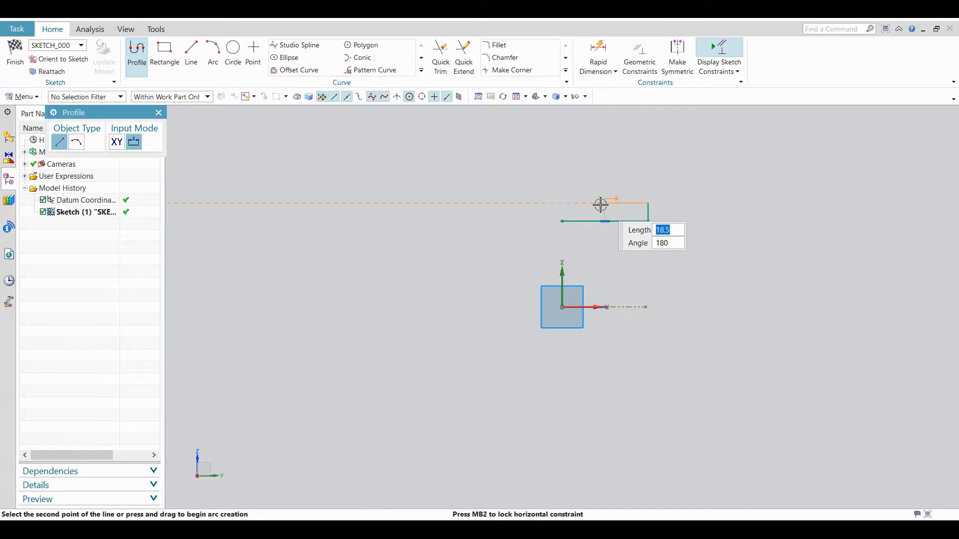
left_click(590, 202)
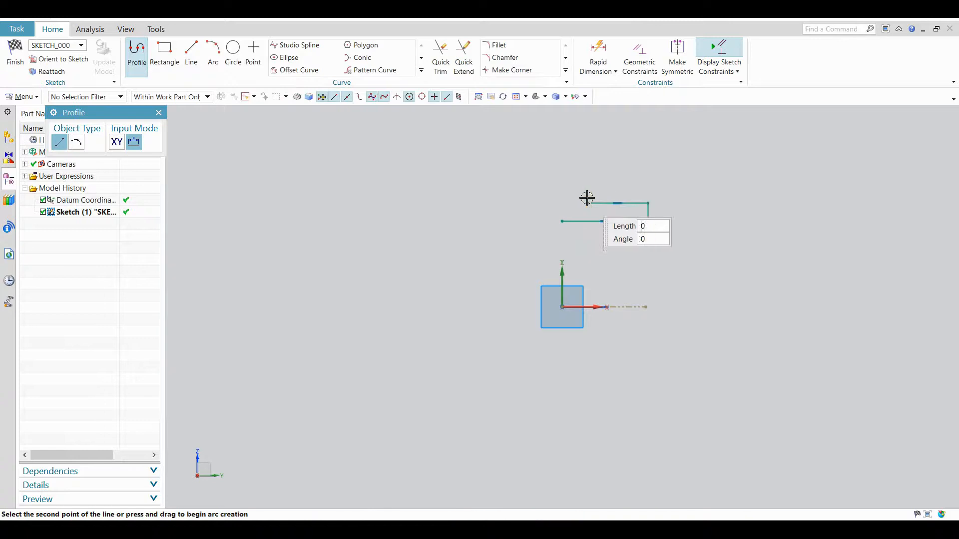
left_click(588, 162)
left_click(636, 157)
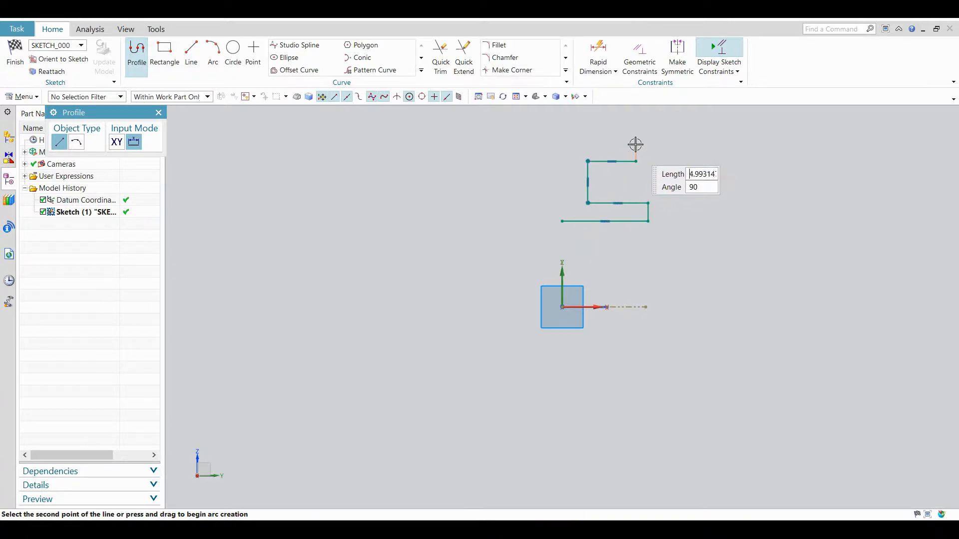
left_click(635, 138)
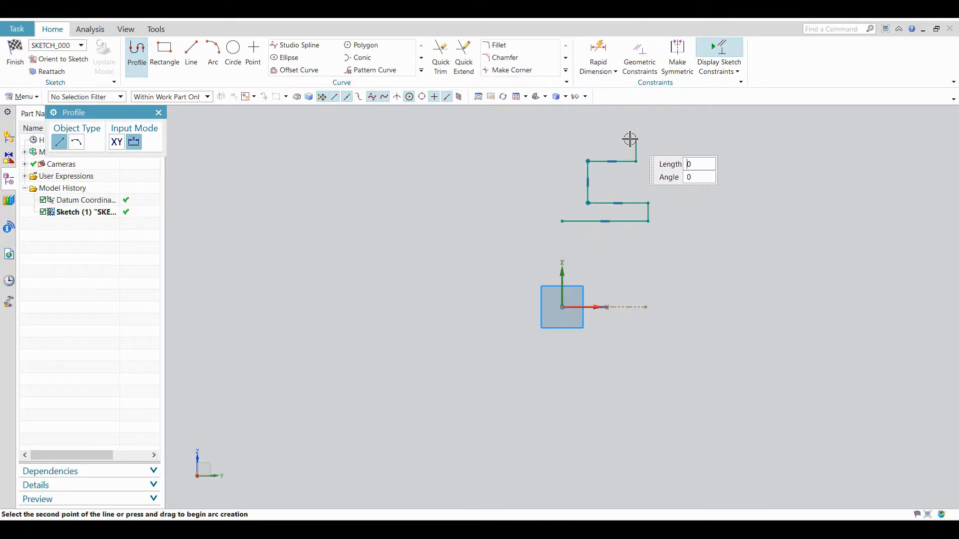
left_click(558, 139)
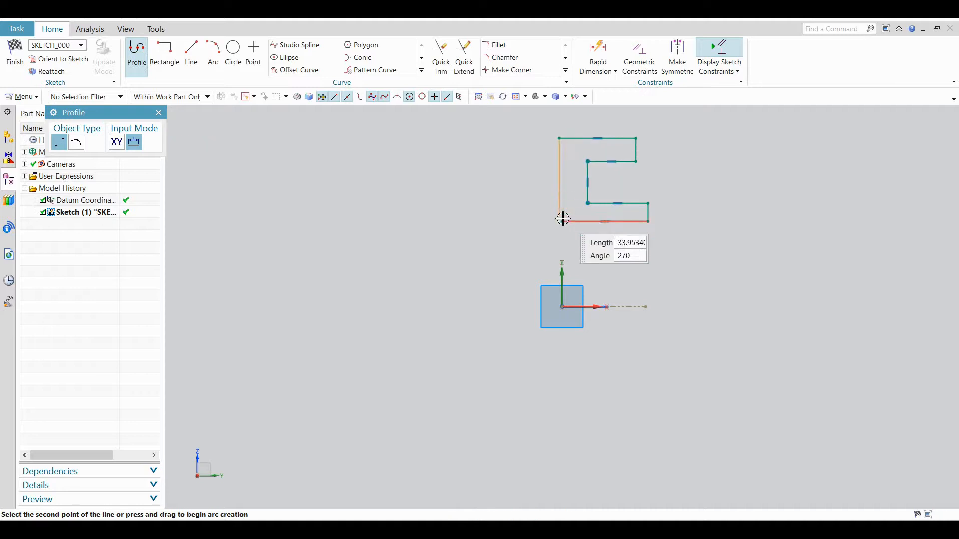
left_click(562, 220)
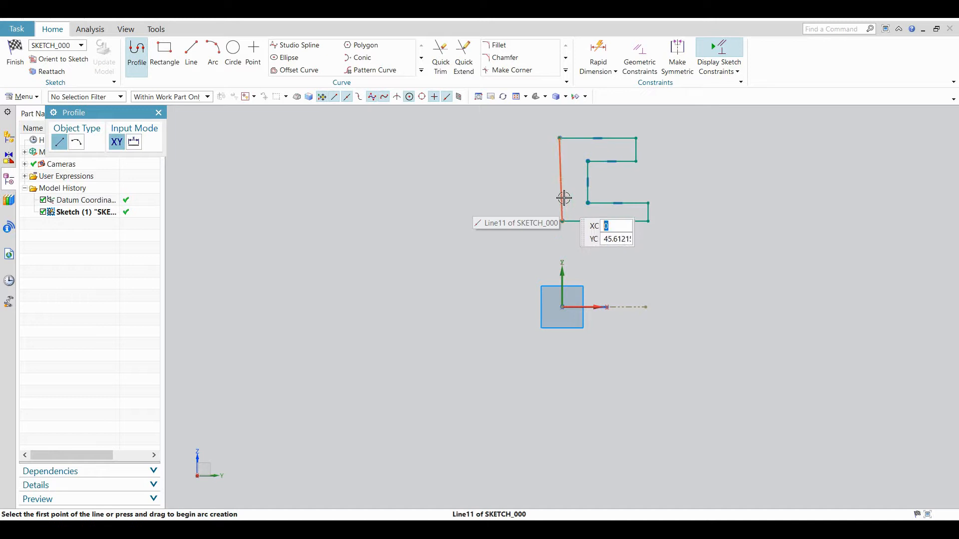
Apply a vertical constraint to the slightly slanted left edge of the C-shaped profile.
key("Escape")
right_click(561, 191)
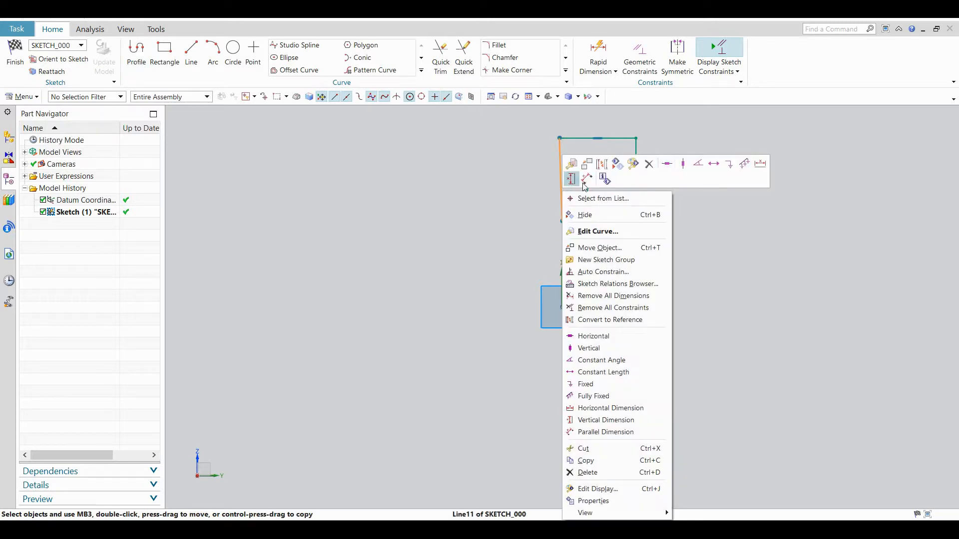
left_click(684, 166)
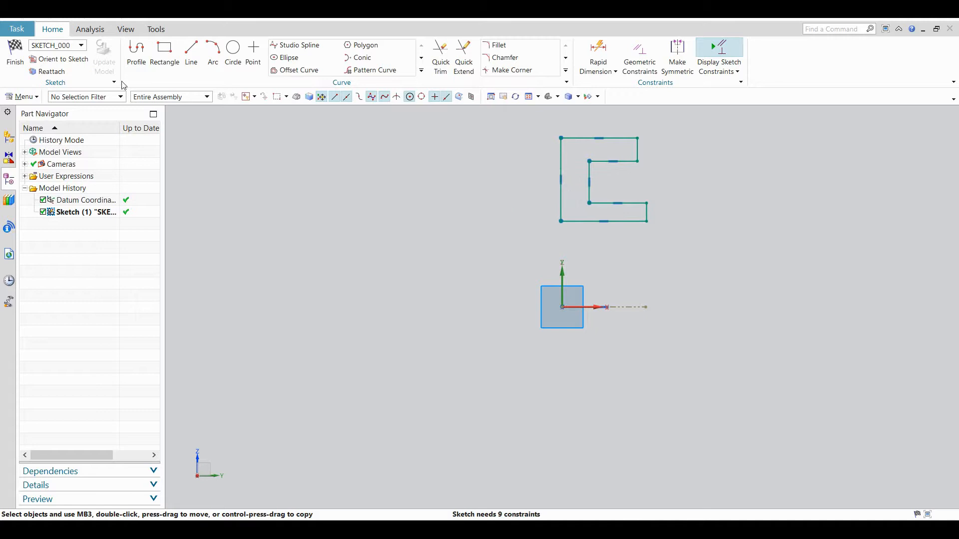
Dimension the distance between the profile's lowest edge and the reference line as 30 mm.
left_click(597, 50)
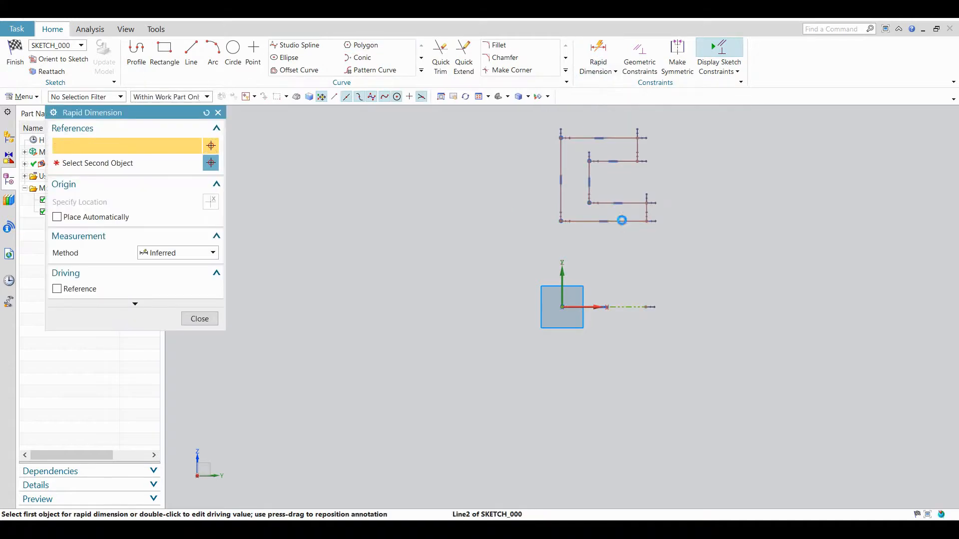
left_click(622, 220)
left_click(625, 306)
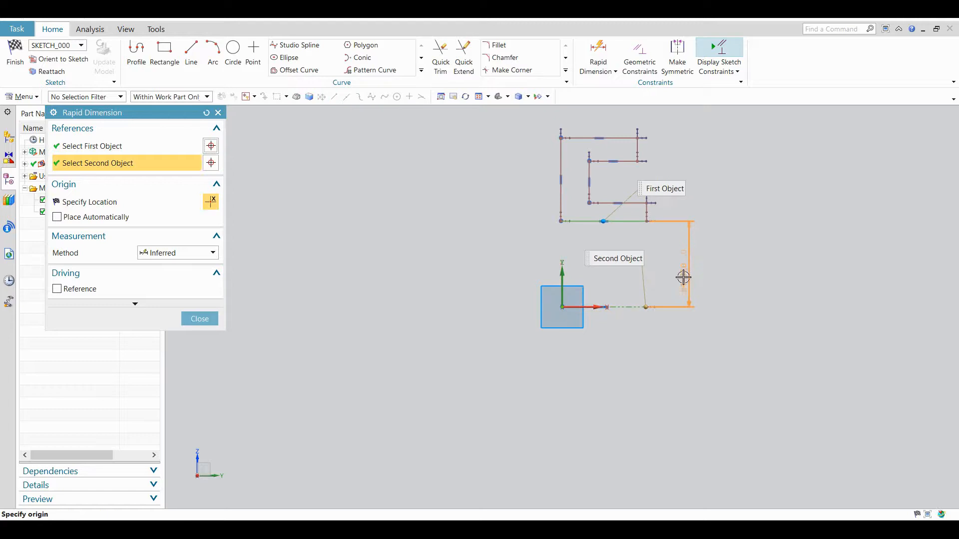
left_click(691, 272)
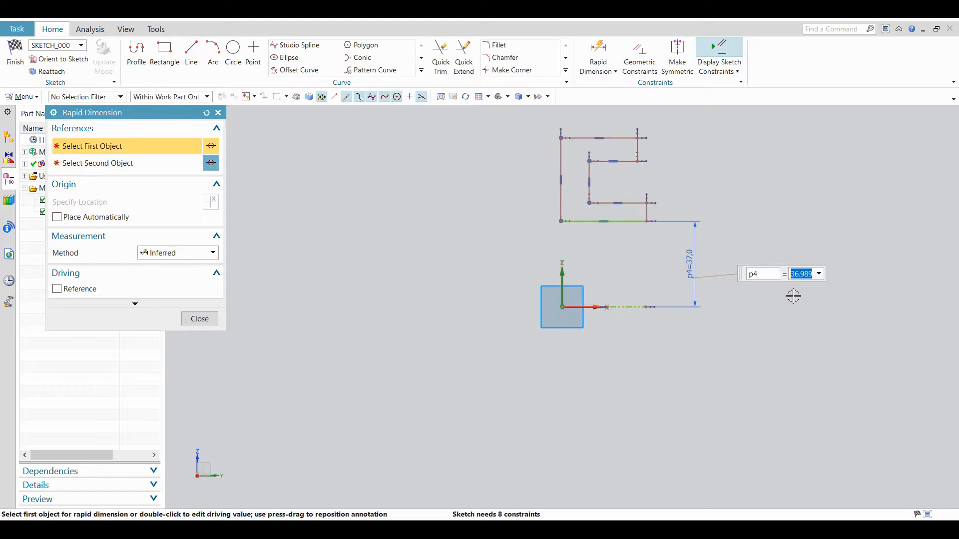
key("Return")
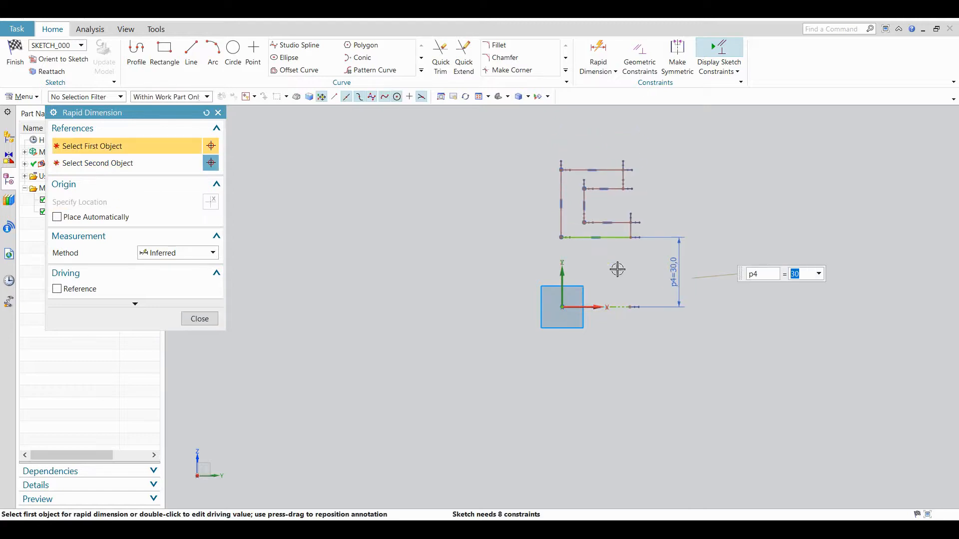
Dimension the length of the profile's lowest horizontal edge as 50 mm.
left_click(608, 238)
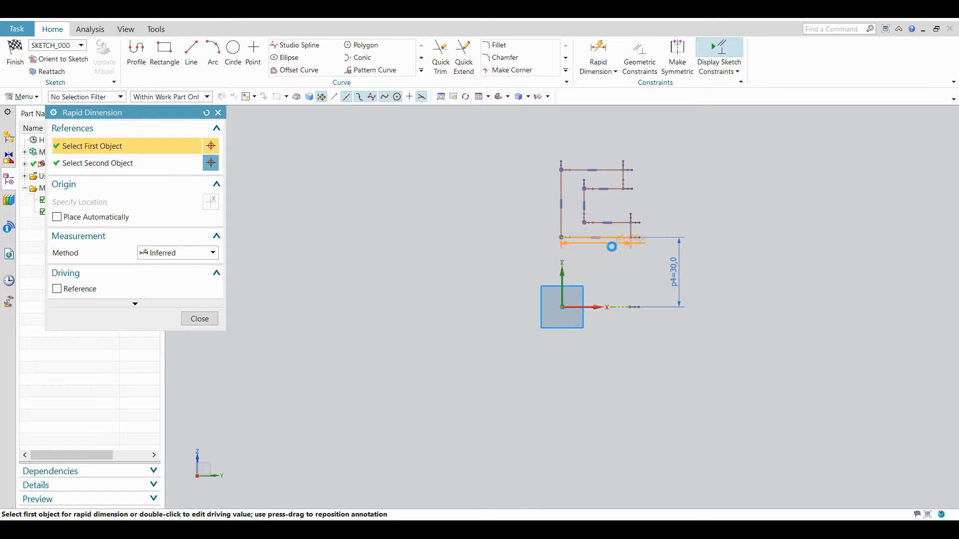
left_click(638, 265)
type("5")
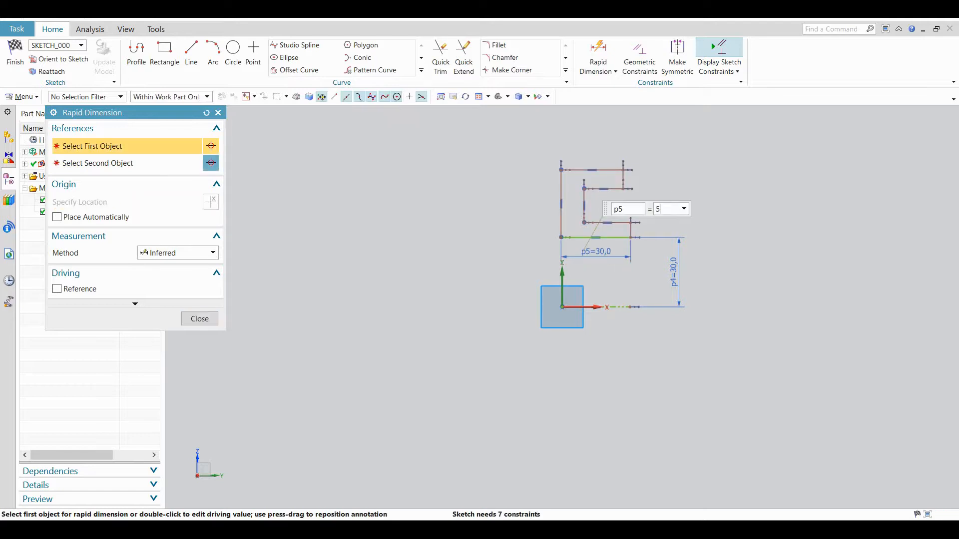
type("0")
key("Return")
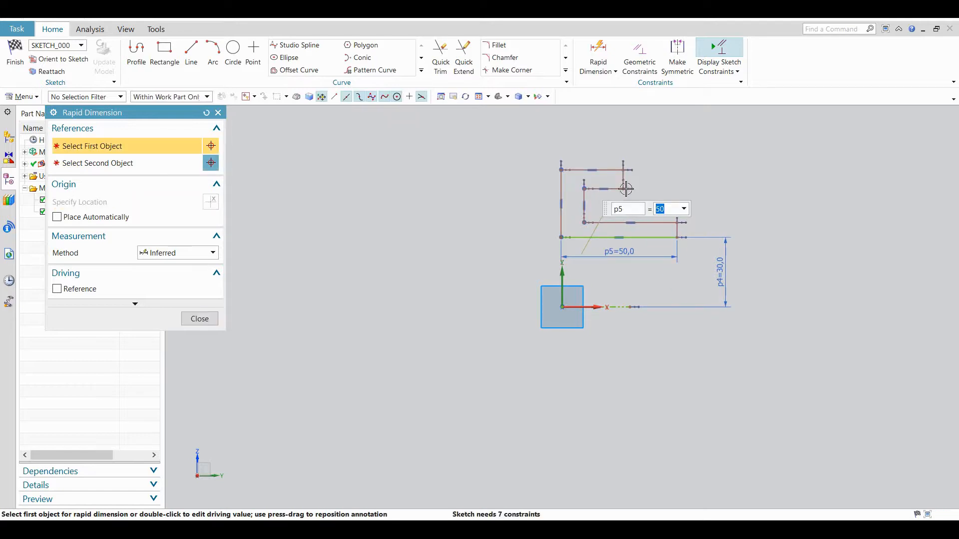
Dimension the length of the profile's uppermost horizontal edge as 40 mm and finish dimensioning.
left_click(613, 171)
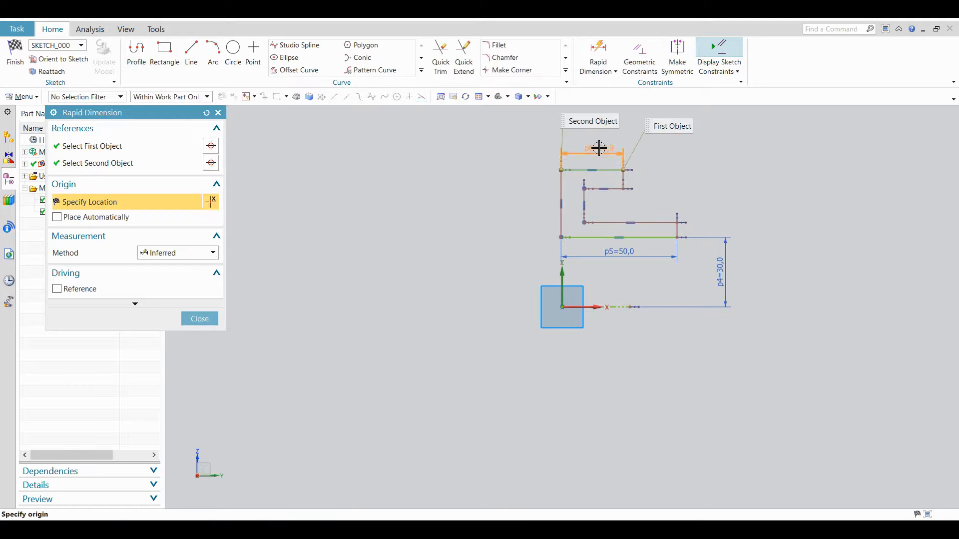
left_click(599, 148)
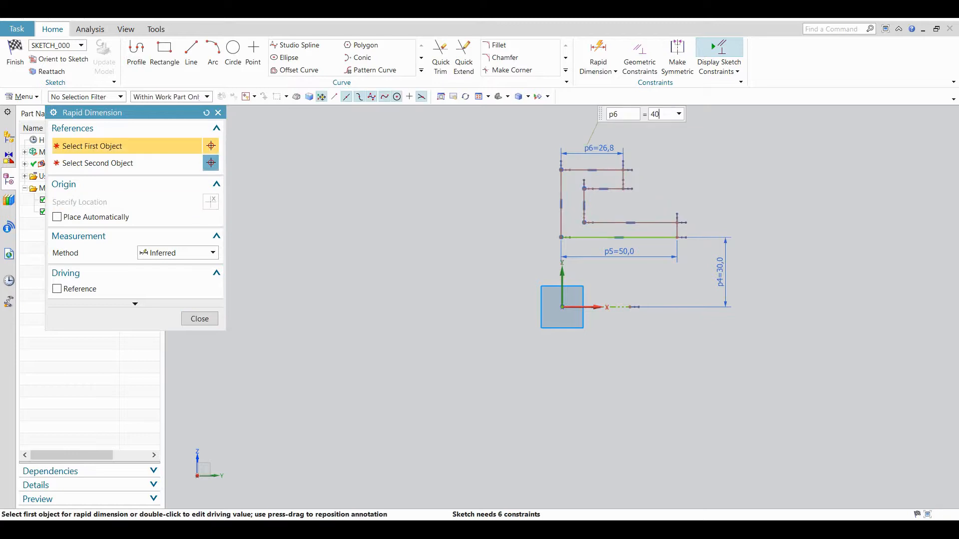
key("Return")
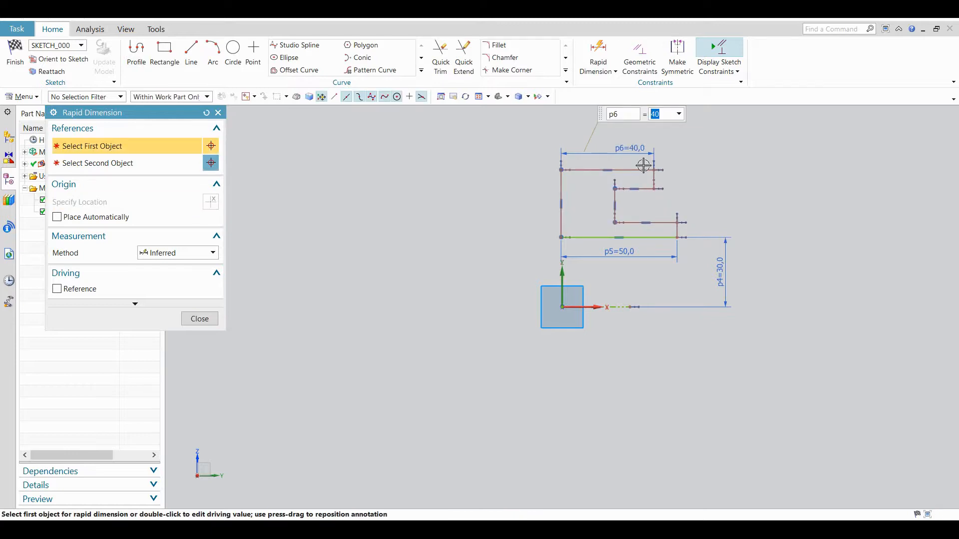
key("Escape")
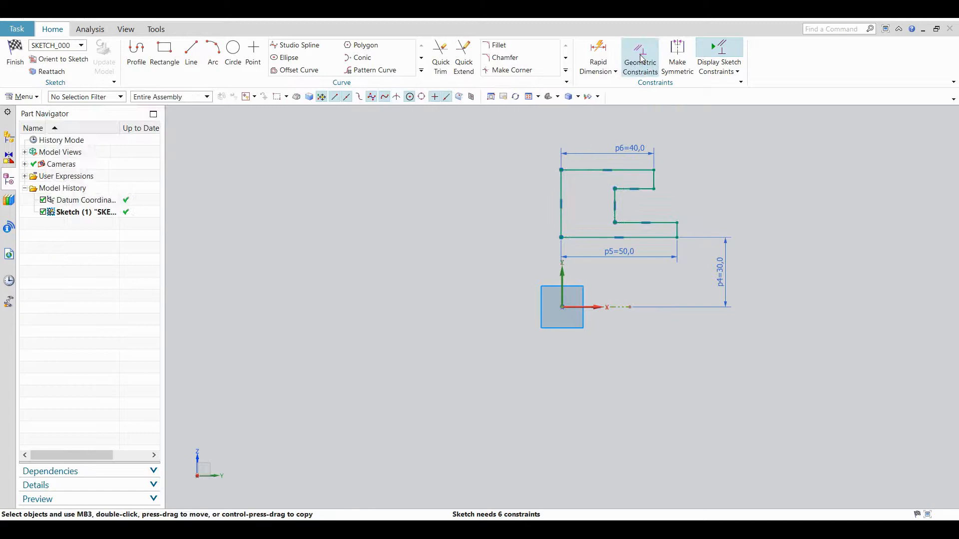
Apply a point-on-curve constraint between the profile's long outer vertical edge and the sketch origin.
left_click(639, 56)
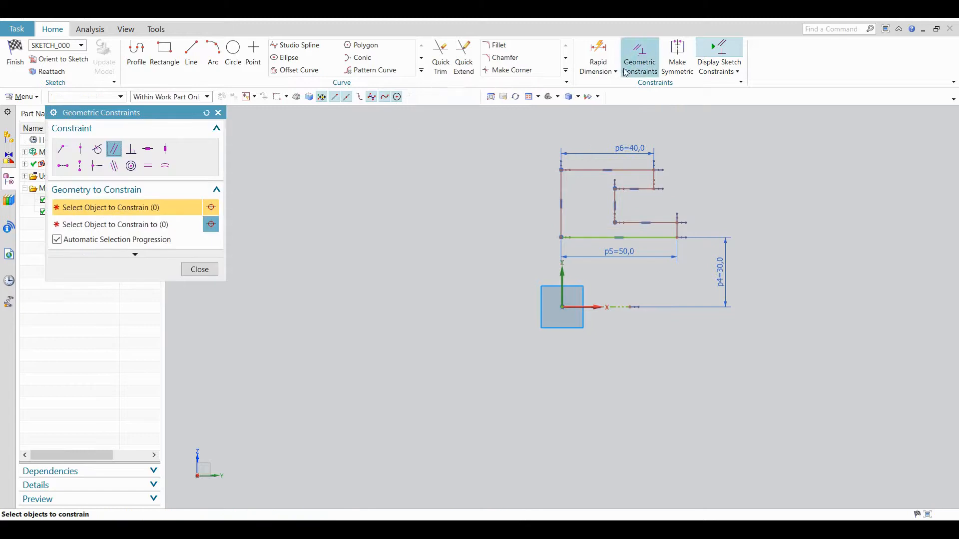
left_click(80, 151)
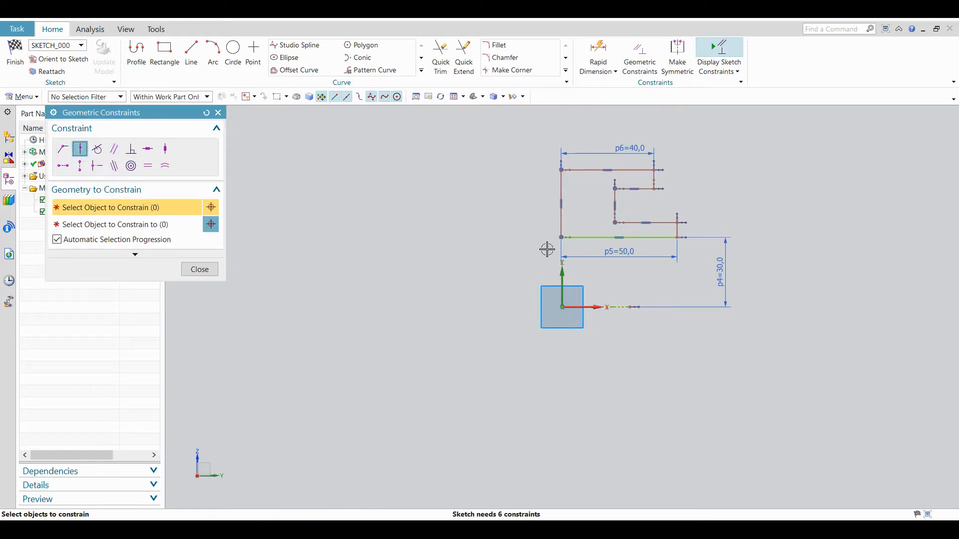
left_click(560, 225)
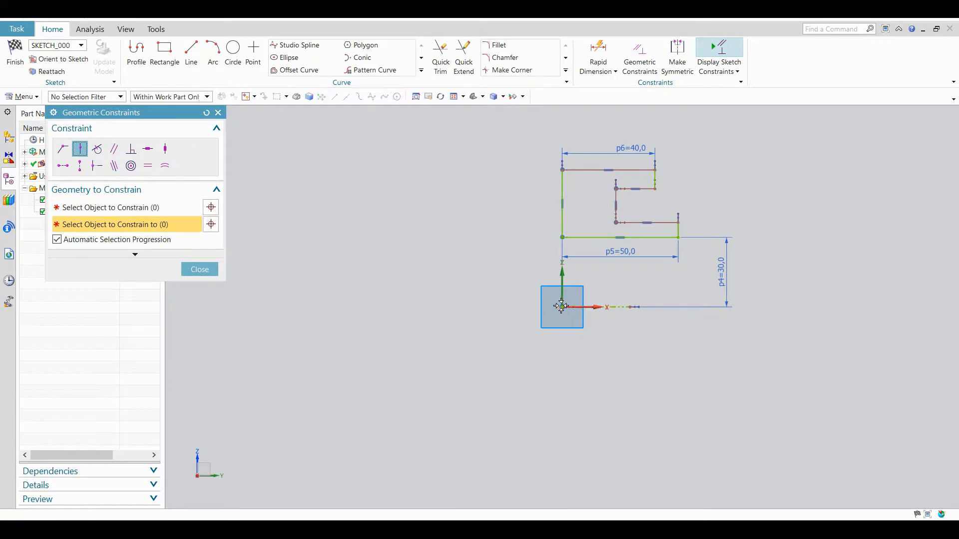
left_click(561, 306)
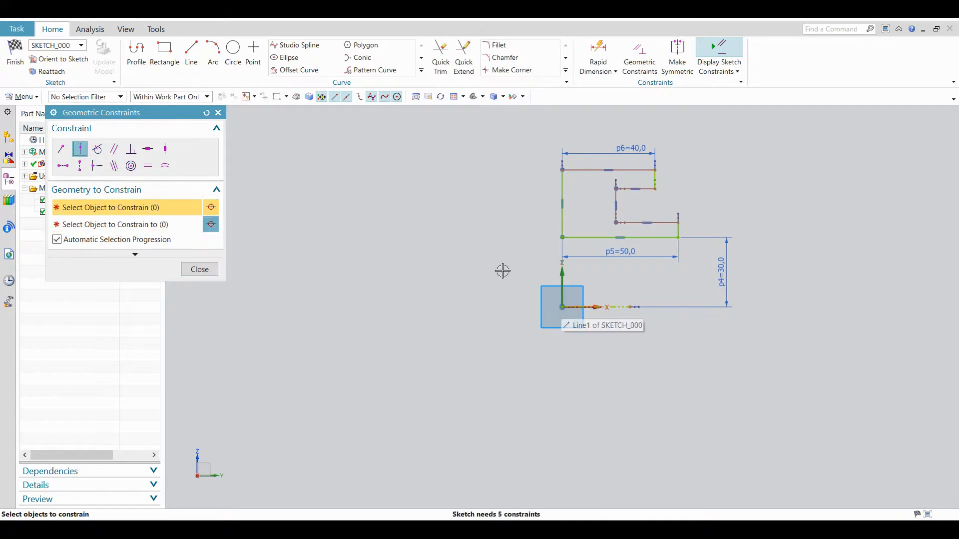
left_click(200, 270)
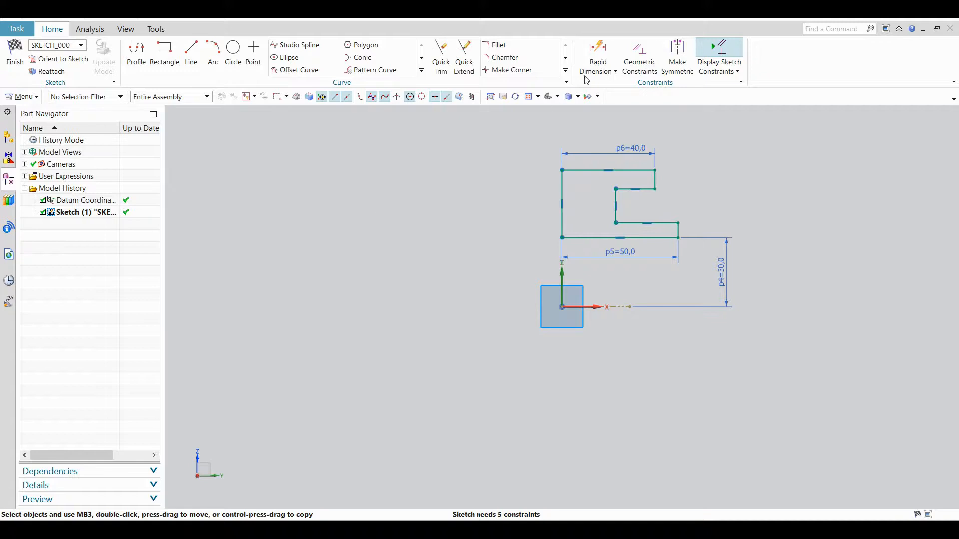
Dimension the distance between the profile's uppermost edge and the horizontal reference line as 90 mm.
left_click(597, 51)
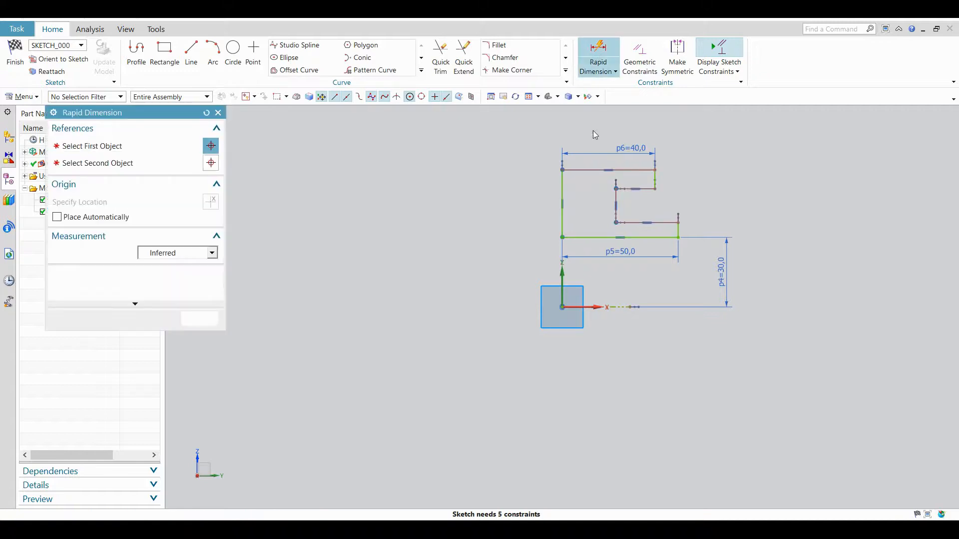
left_click(581, 170)
left_click(630, 307)
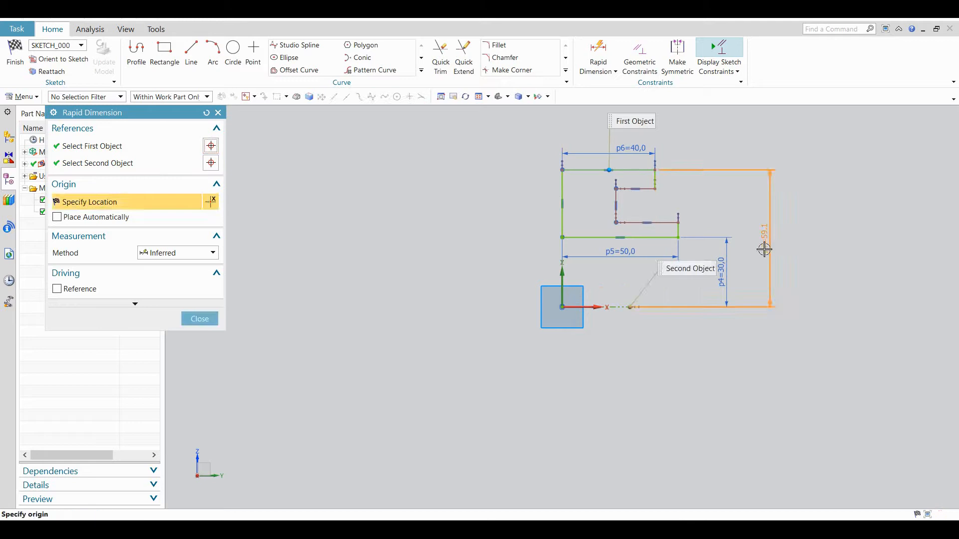
left_click(806, 260)
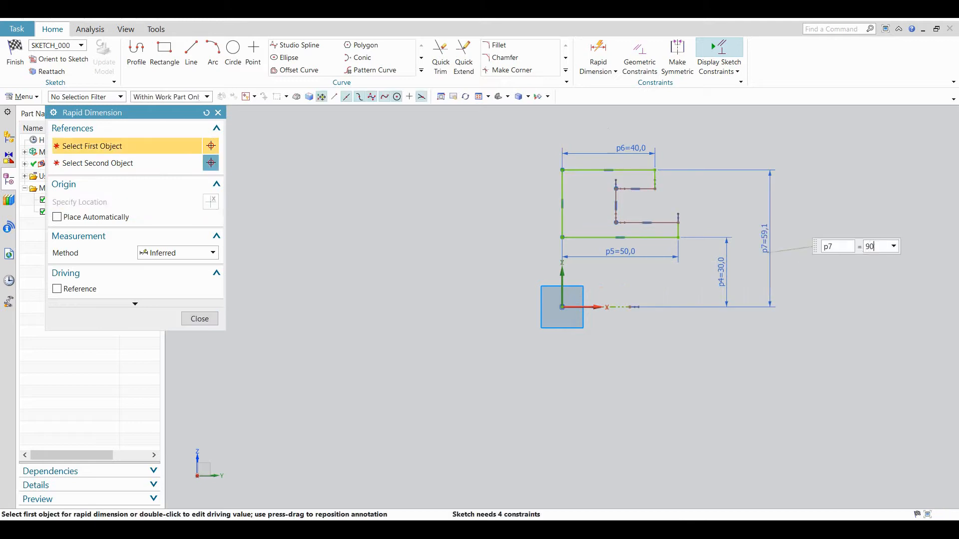
key("Return")
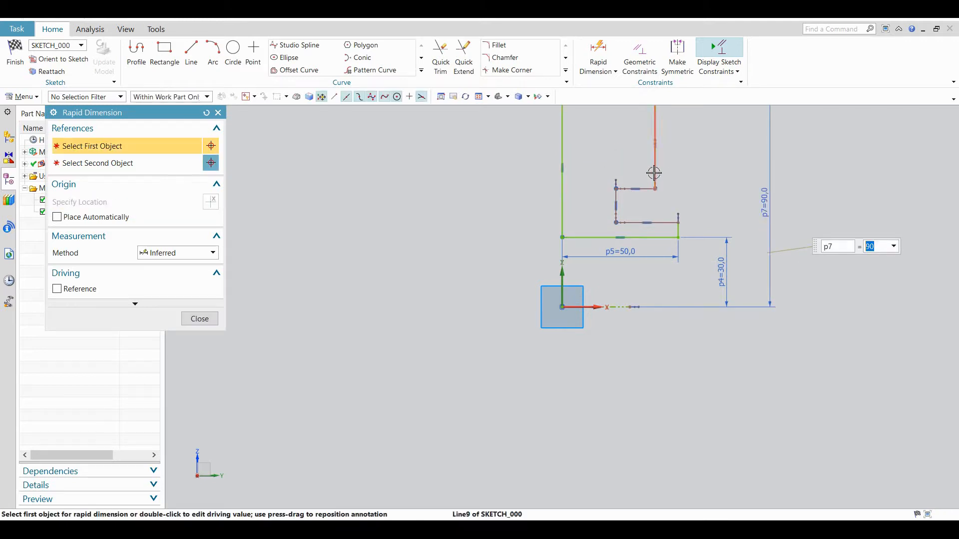
Dimension the short vertical end edge of the profile's upper flange as 5 mm.
left_click(655, 172)
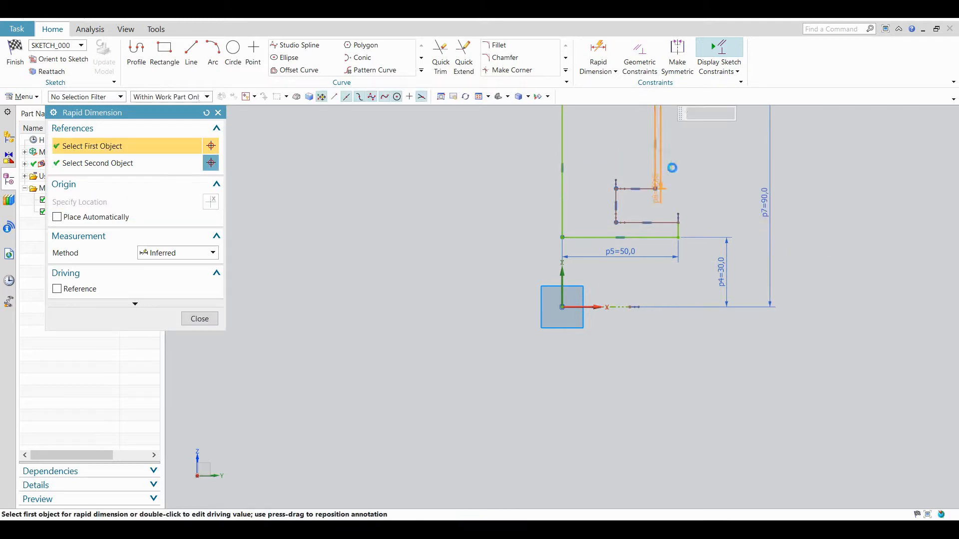
left_click(691, 133)
type("5")
key("Return")
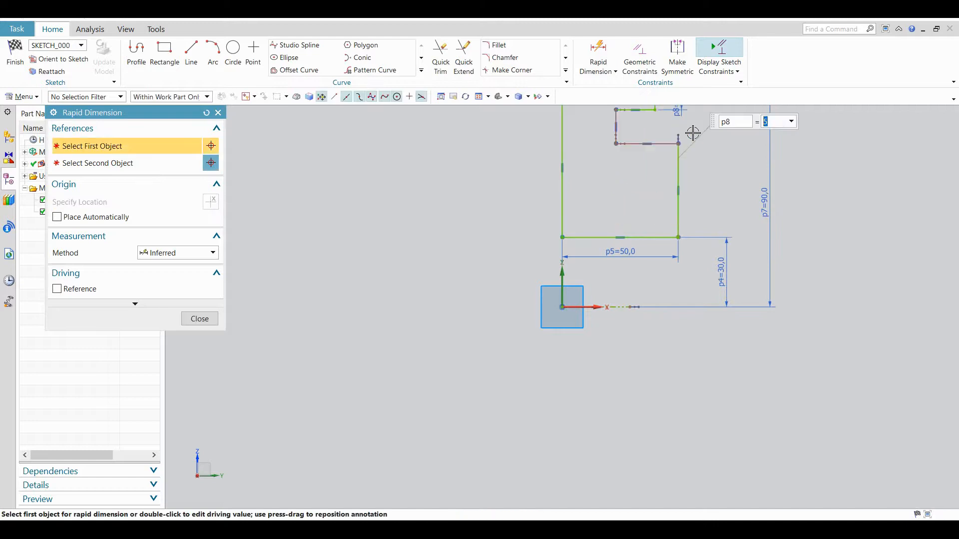
Dimension the short vertical end edge of the profile's lower flange as 5 mm.
left_click(685, 172)
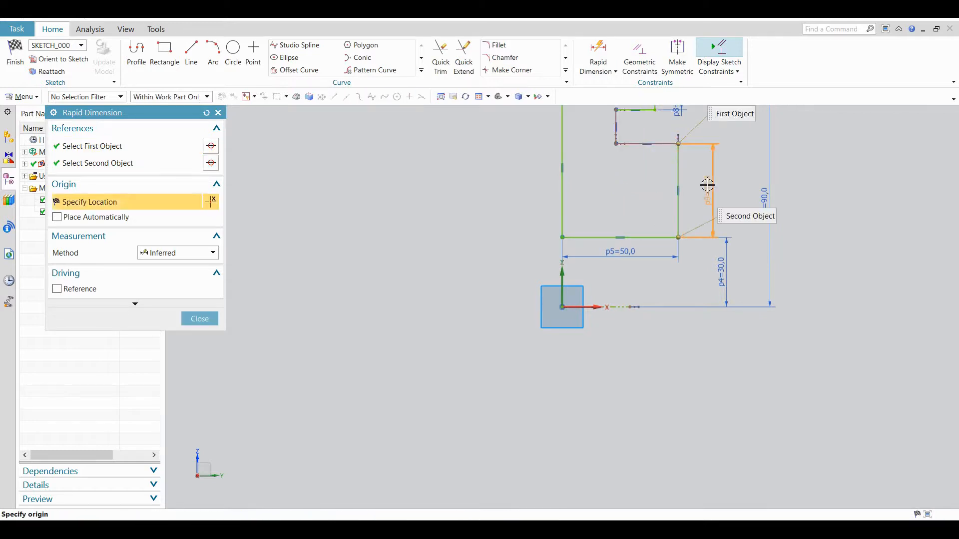
left_click(721, 192)
type("5")
key("Return")
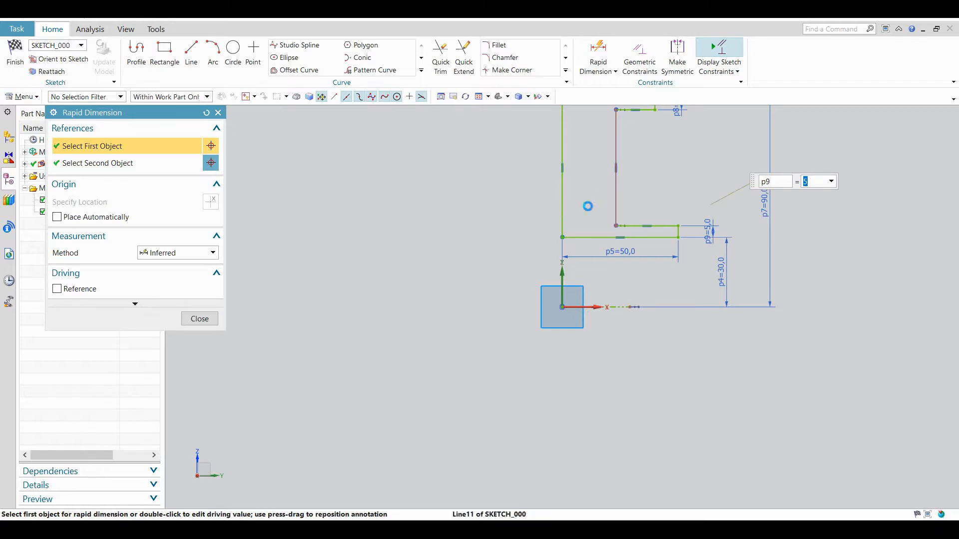
Dimension the distance between the outer and inner vertical edges of the web as 5 mm and finish dimensioning.
left_click(562, 190)
left_click(564, 114)
left_click(563, 114, "shift")
left_click(562, 124)
left_click(616, 176)
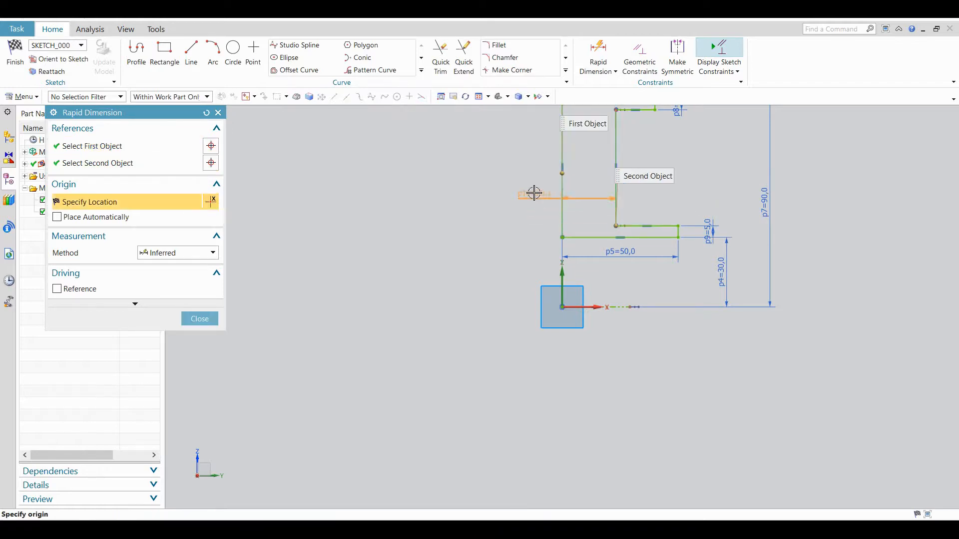
left_click(534, 193)
type("5")
key("Return")
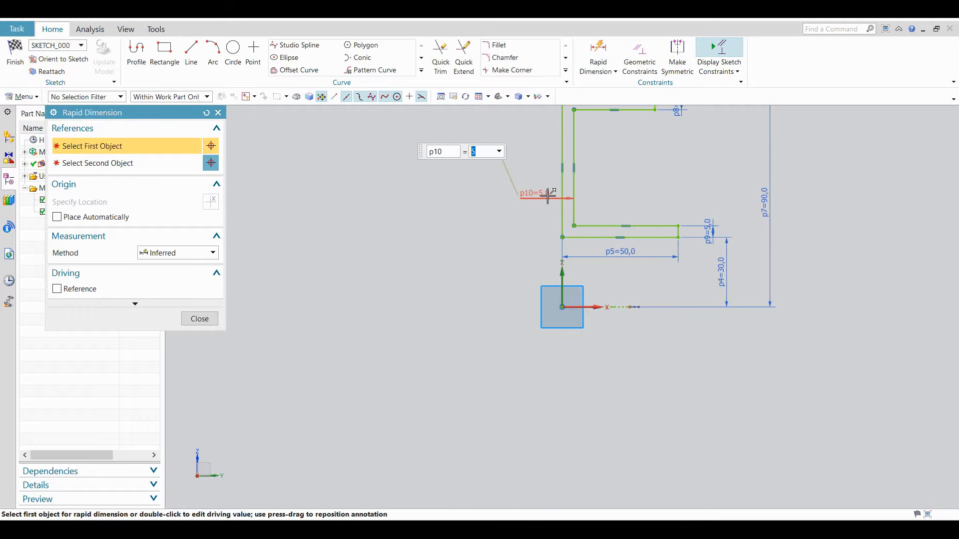
key("Escape")
Fillet the lower outer and upper inner corners with radius 2 mm, and the upper outer and lower inner corners with radius 5 mm.
left_click(500, 45)
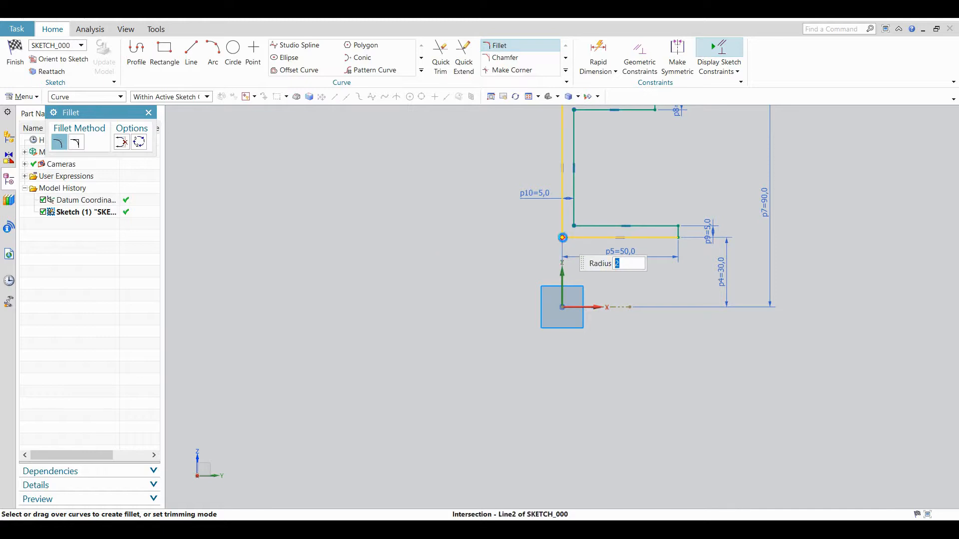
left_click(563, 239)
left_click(607, 246)
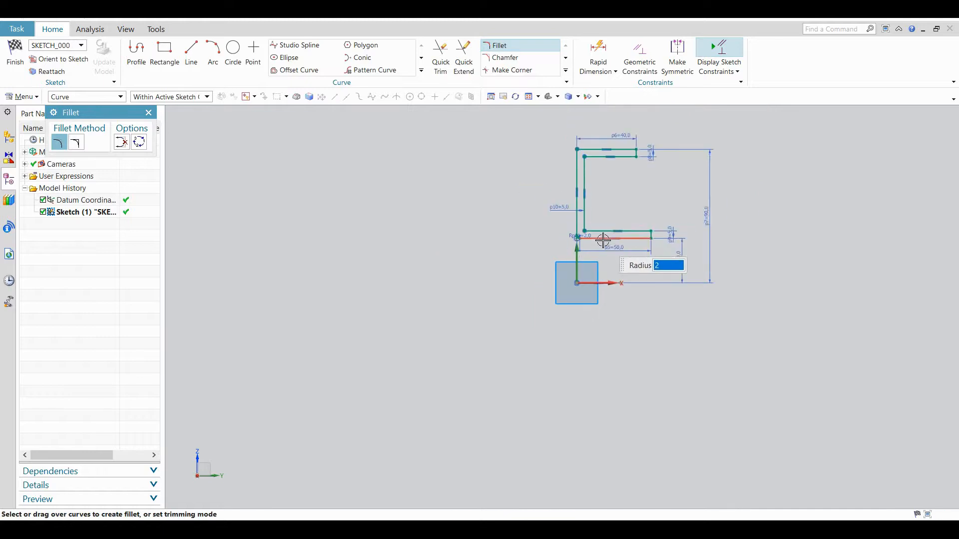
scroll(584, 220, "up", 3)
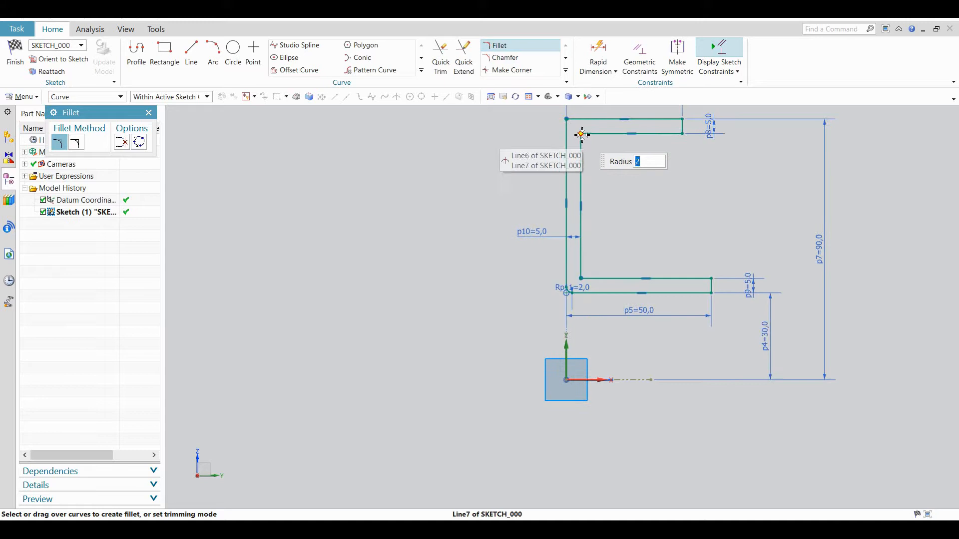
left_click(588, 141)
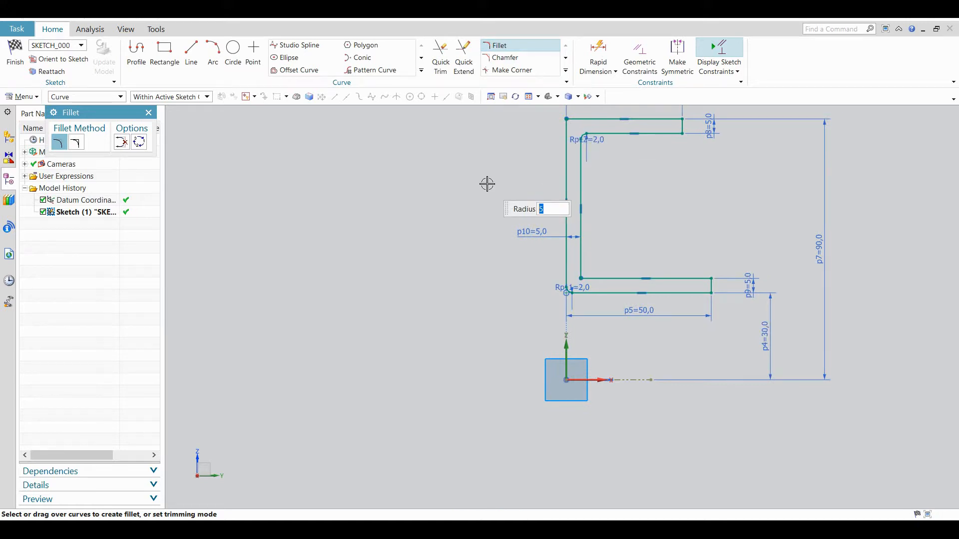
left_click(566, 119)
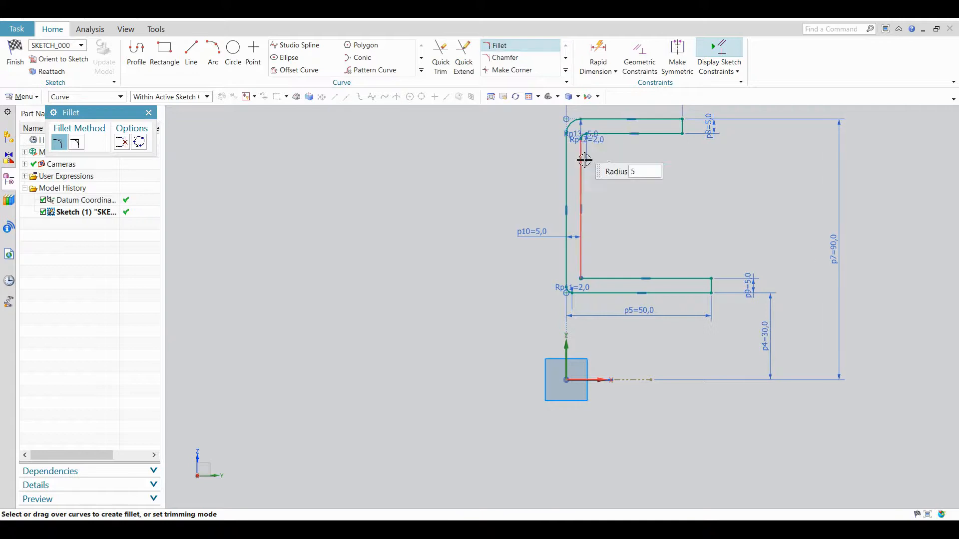
left_click(582, 279)
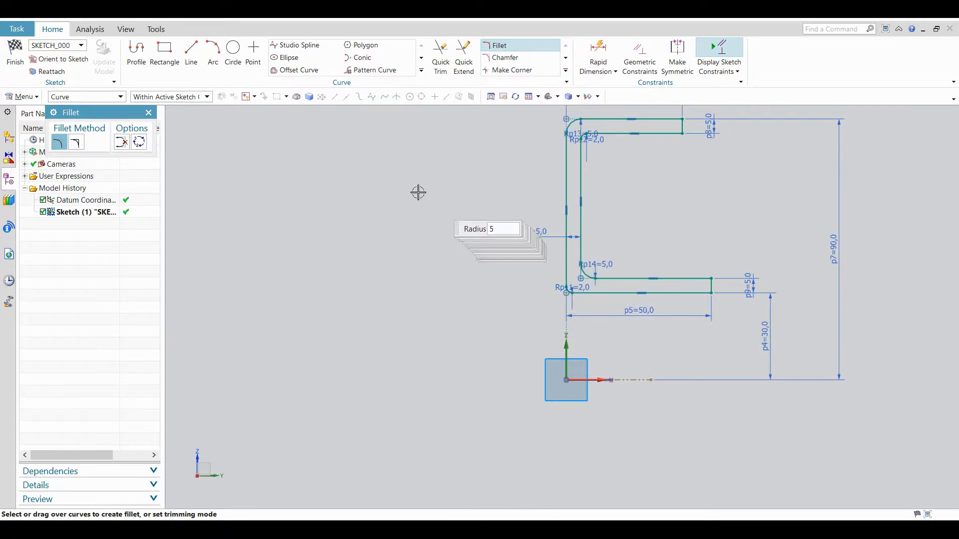
Sketch a circle about 7.6 mm in diameter across the lower flange's upper edge and trim away its part above that edge.
left_click(233, 50)
scroll(686, 284, "up", 3)
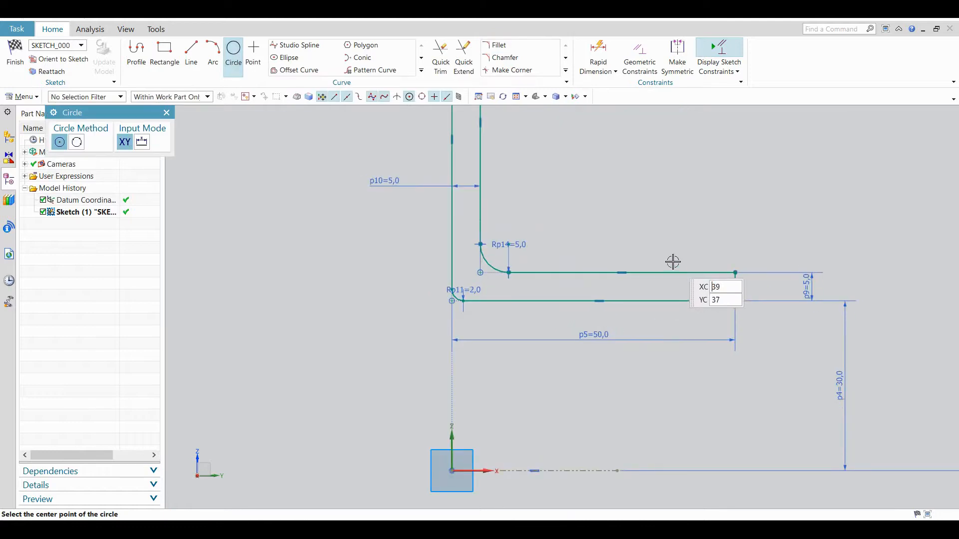
left_click(673, 260)
left_click(674, 281)
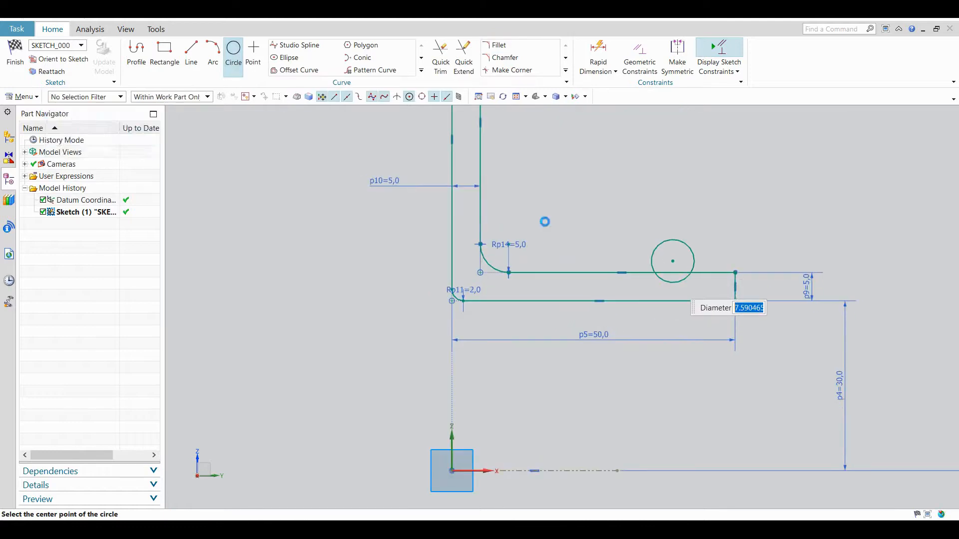
left_click(441, 54)
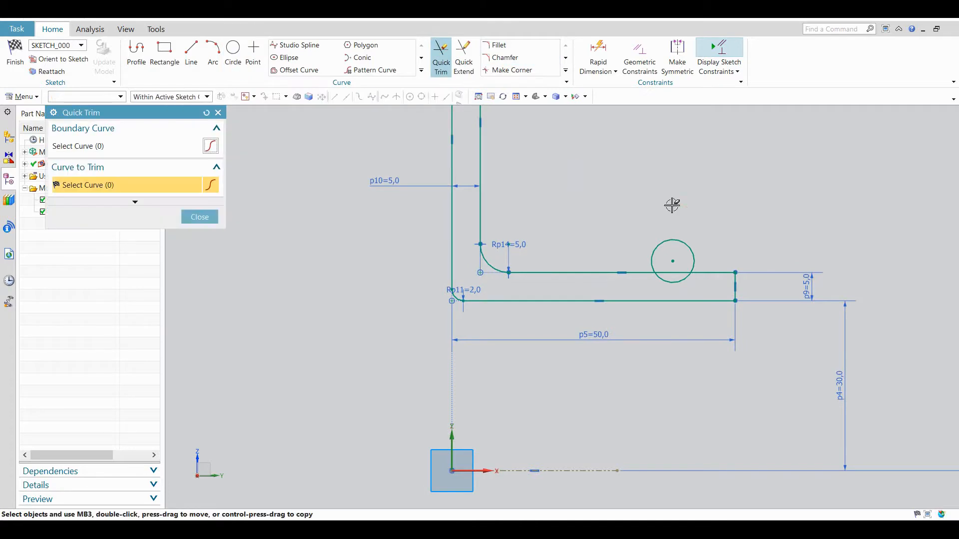
left_click(666, 240)
Dimension the radius of the trimmed arc on the lower flange as 2.5 mm.
left_click(599, 49)
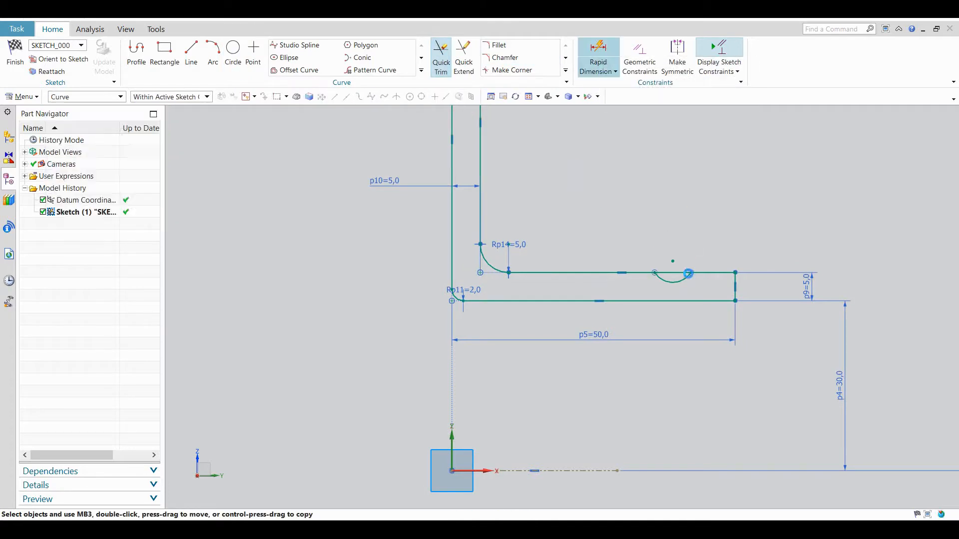
left_click(663, 280)
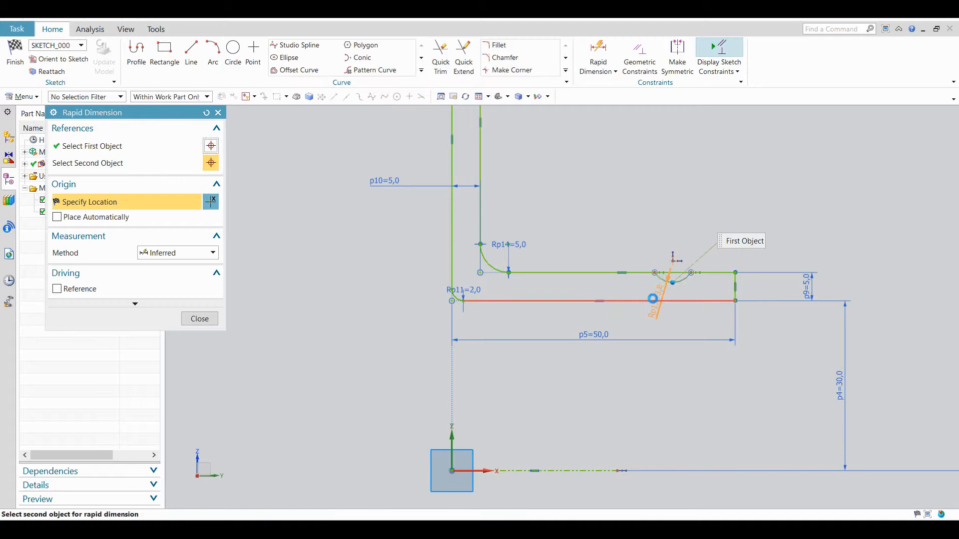
left_click(643, 288)
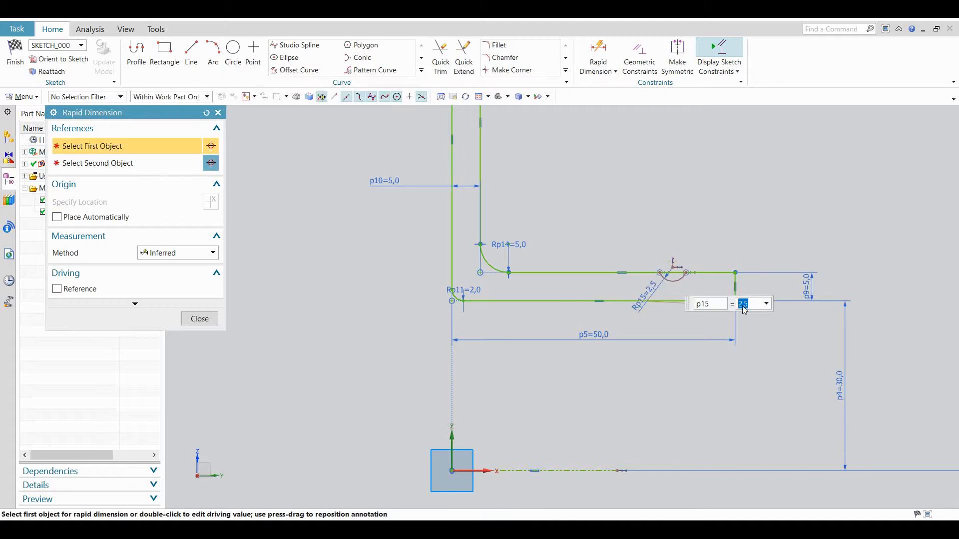
Dimension the horizontal distance between the arc's centre and the lower flange's end edge as 7 mm.
scroll(697, 269, "up", 3)
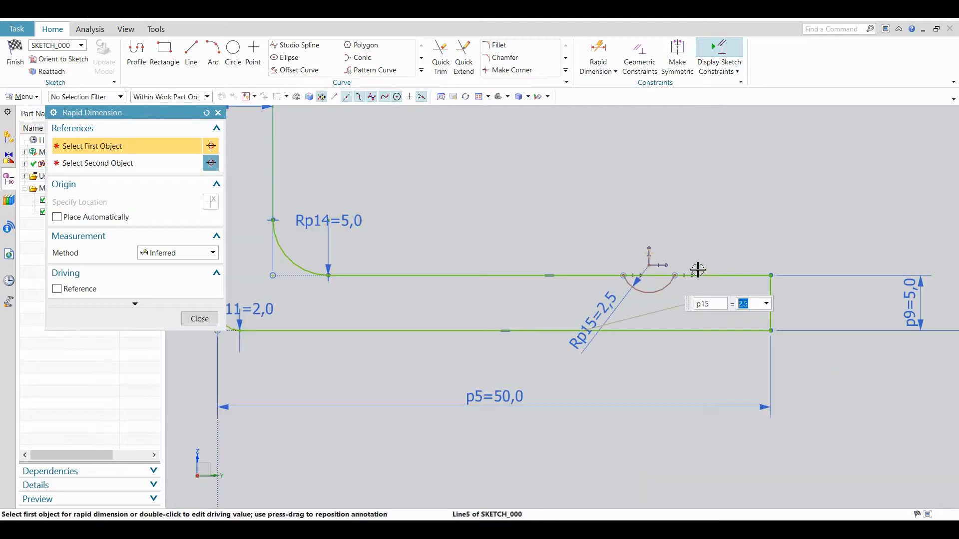
left_click(662, 290)
left_click(773, 318)
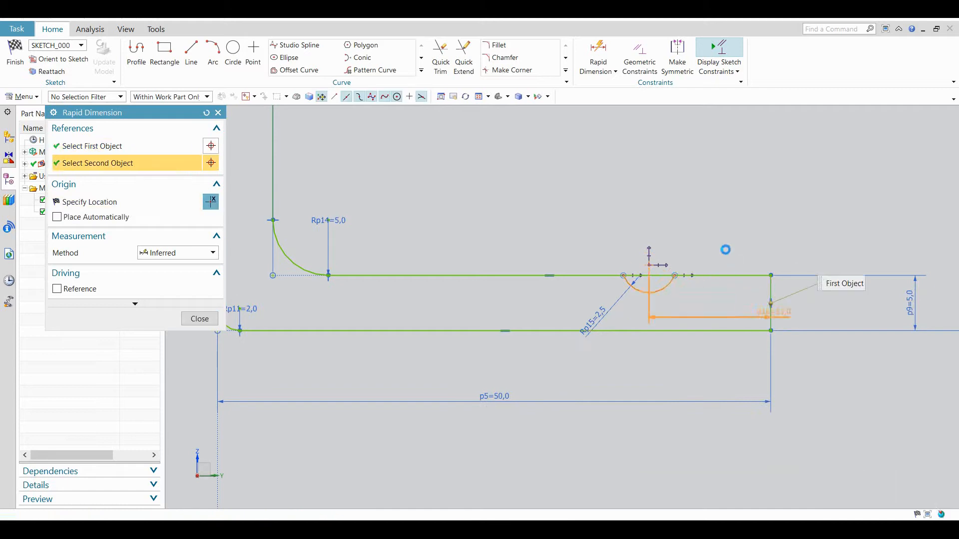
left_click(713, 197)
type("7")
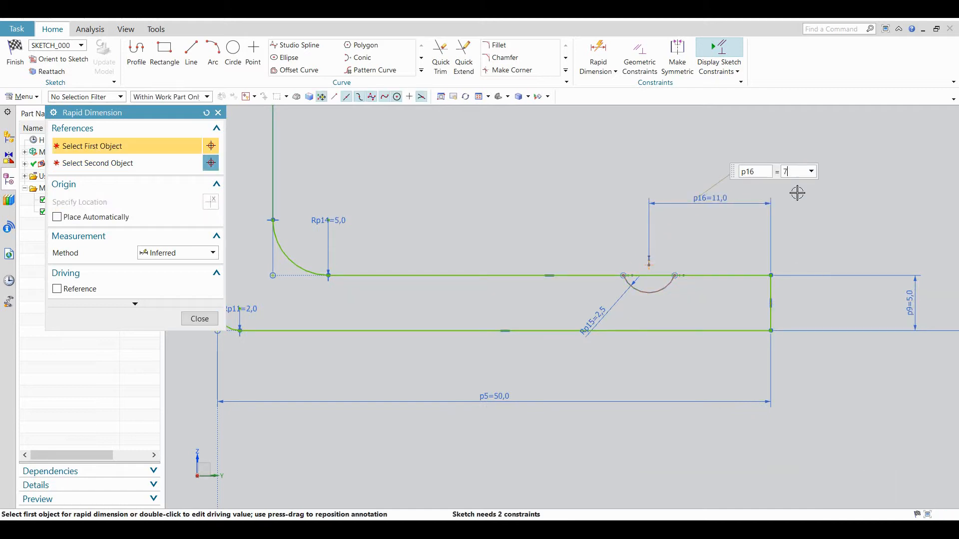
key("Return")
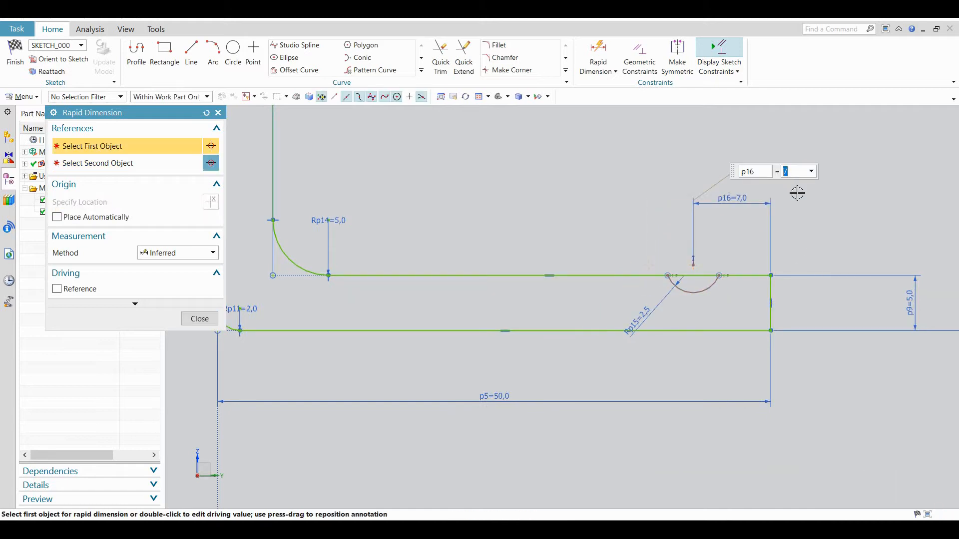
left_click(678, 286)
left_click(631, 276)
left_click(631, 276)
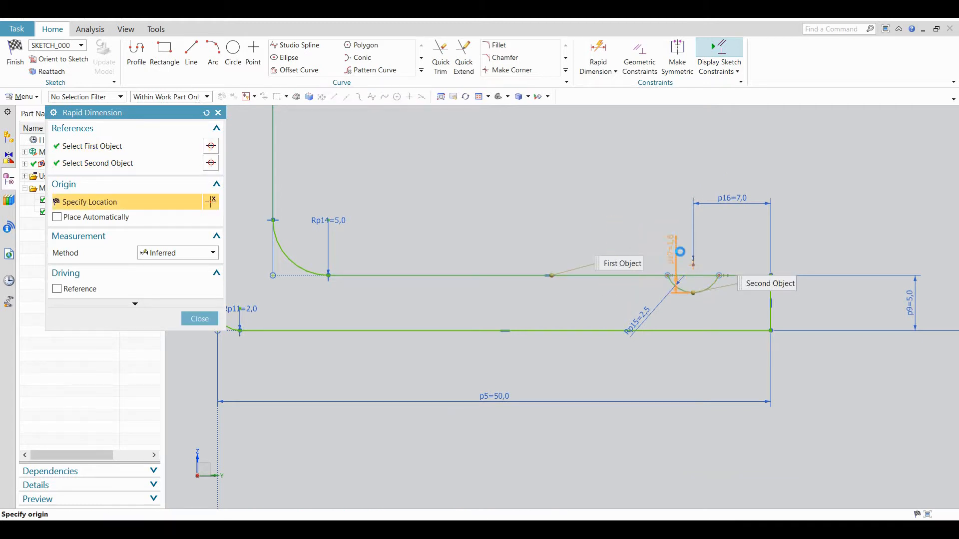
key("Escape")
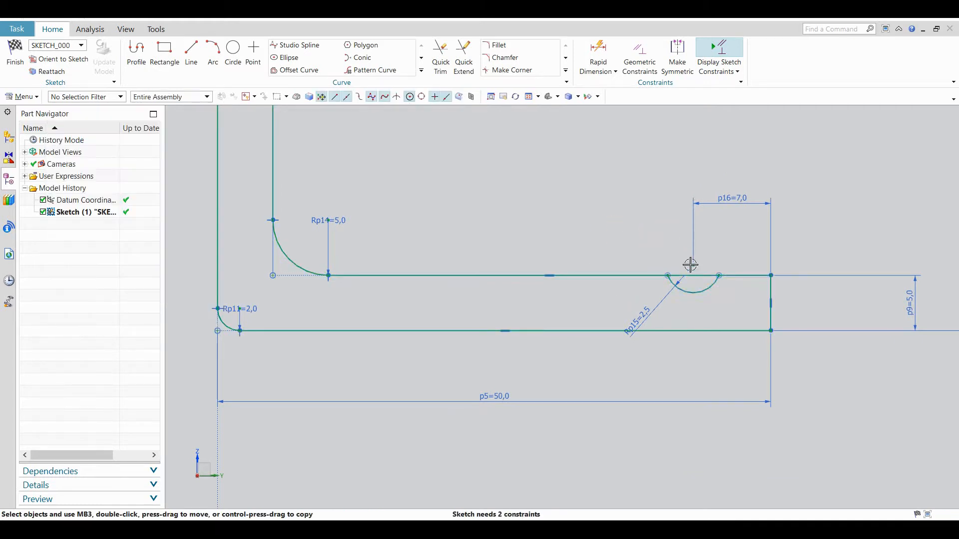
Dimension the arc centre's height above the lower flange's upper edge as 1.5 mm and trim that edge across the arc opening.
left_click(628, 276)
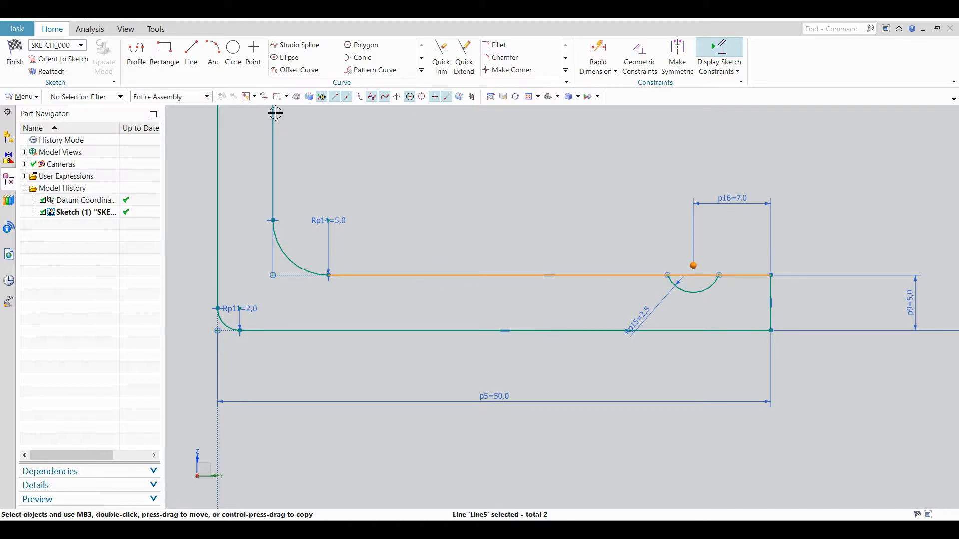
left_click(598, 53)
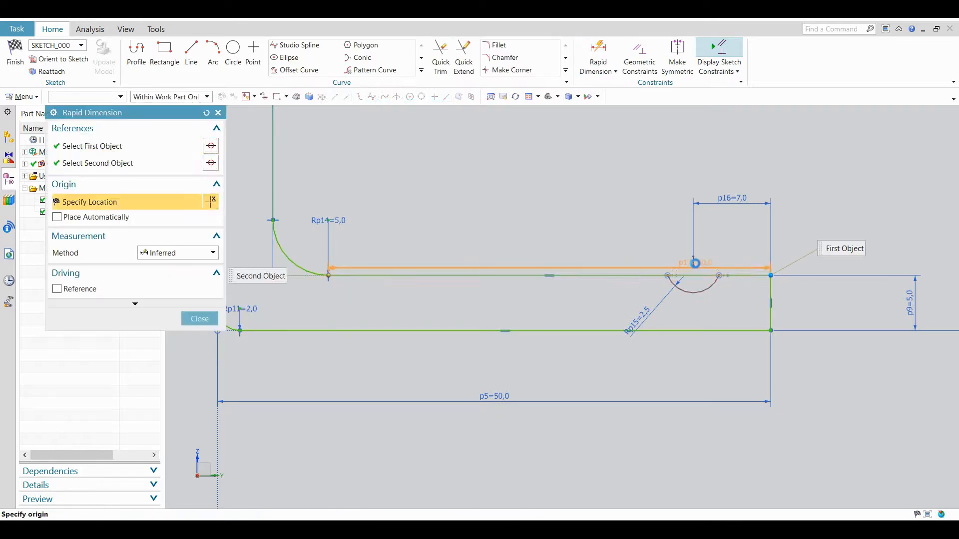
left_click(694, 267)
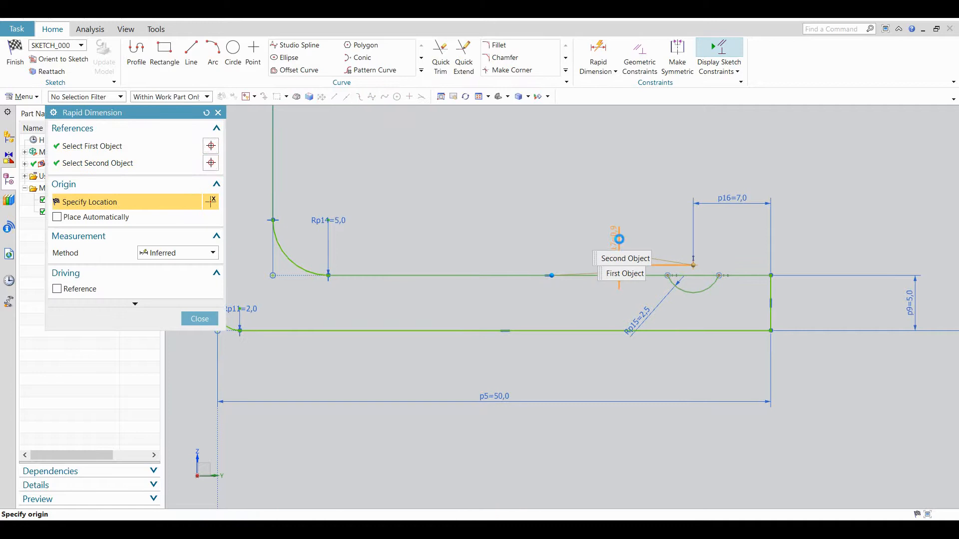
left_click(619, 239)
type("1,5")
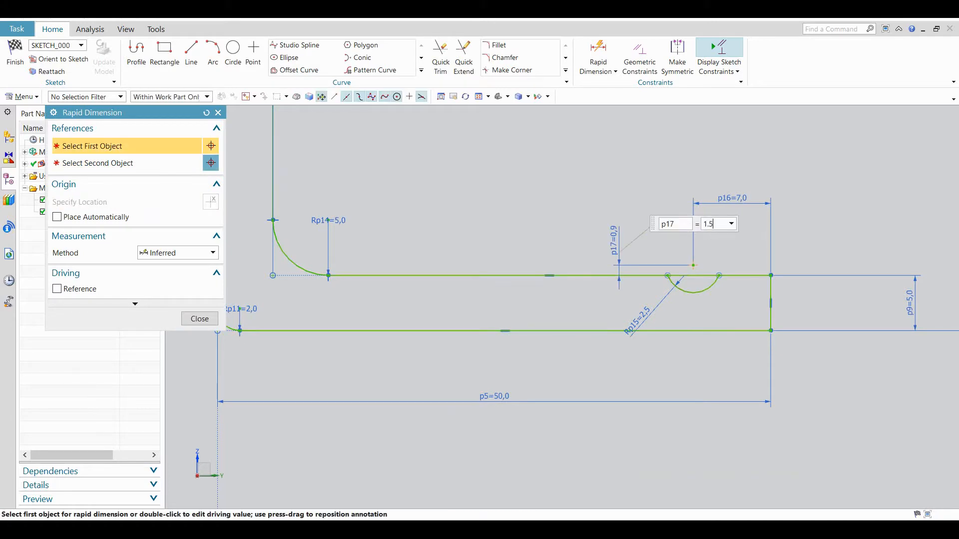
key("Return")
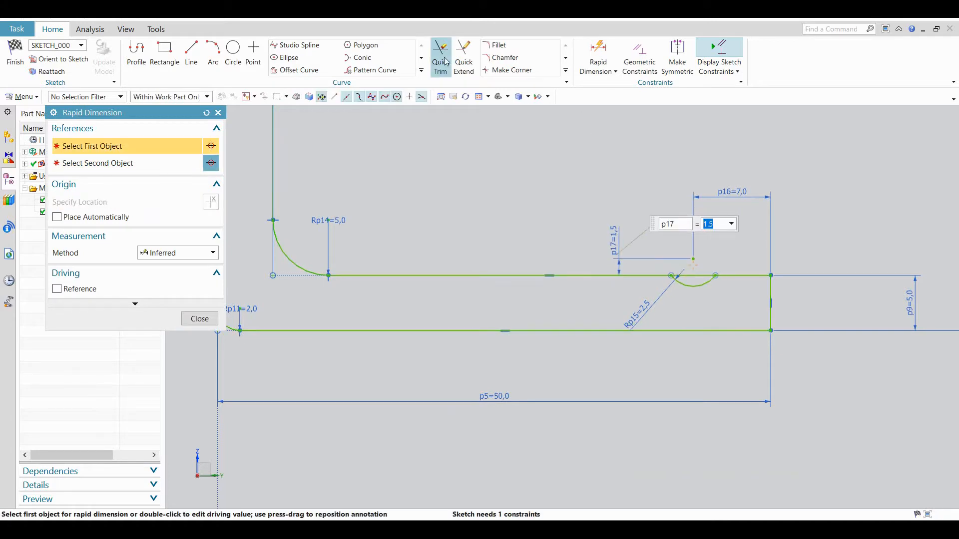
left_click(440, 54)
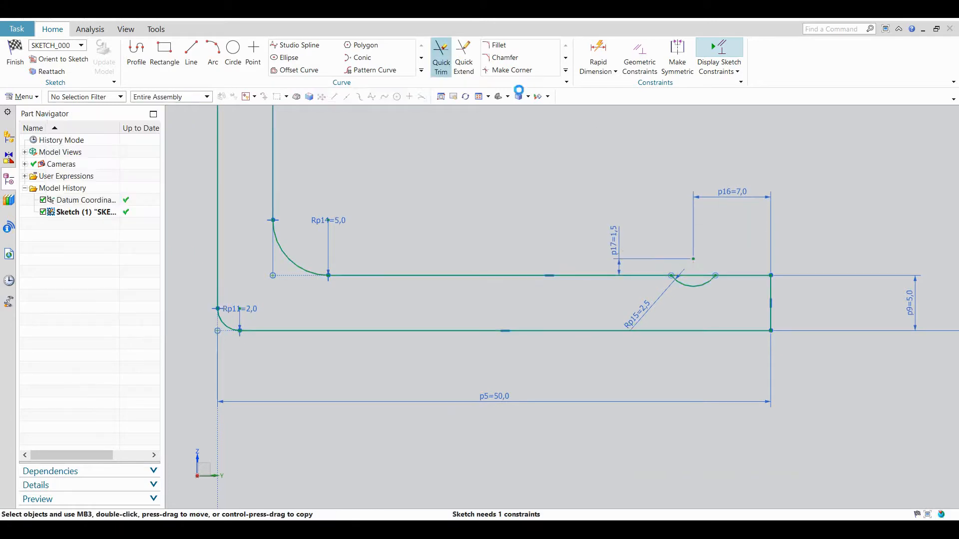
left_click(697, 276)
Sketch a slanted line from the midpoint of the short edge beyond the arc past the flange's end edge, trimming off the overhang and corner.
left_click(191, 49)
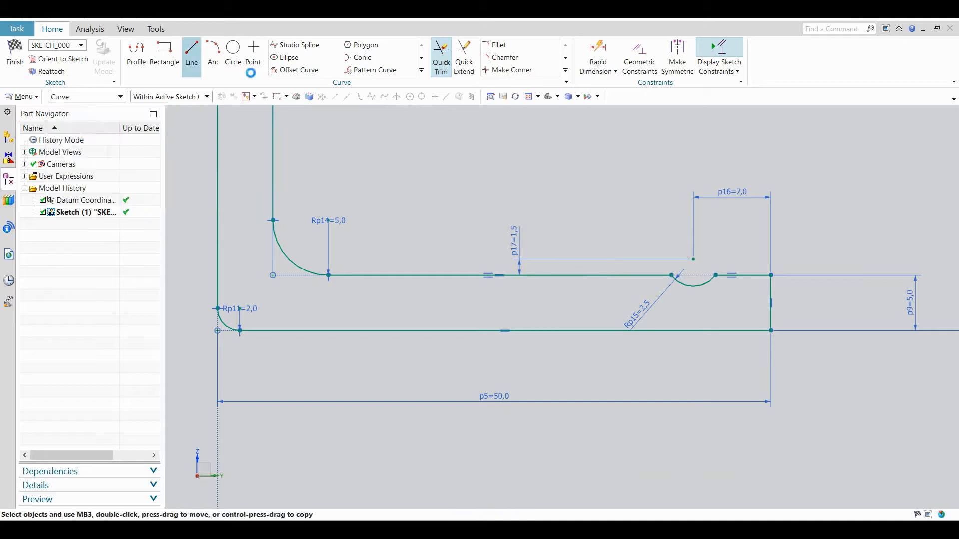
left_click(746, 275)
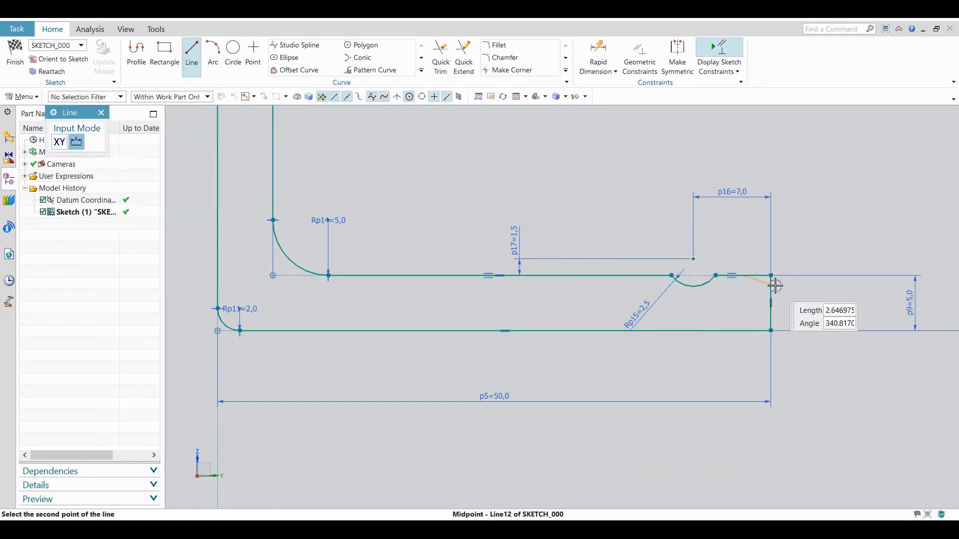
left_click(780, 286)
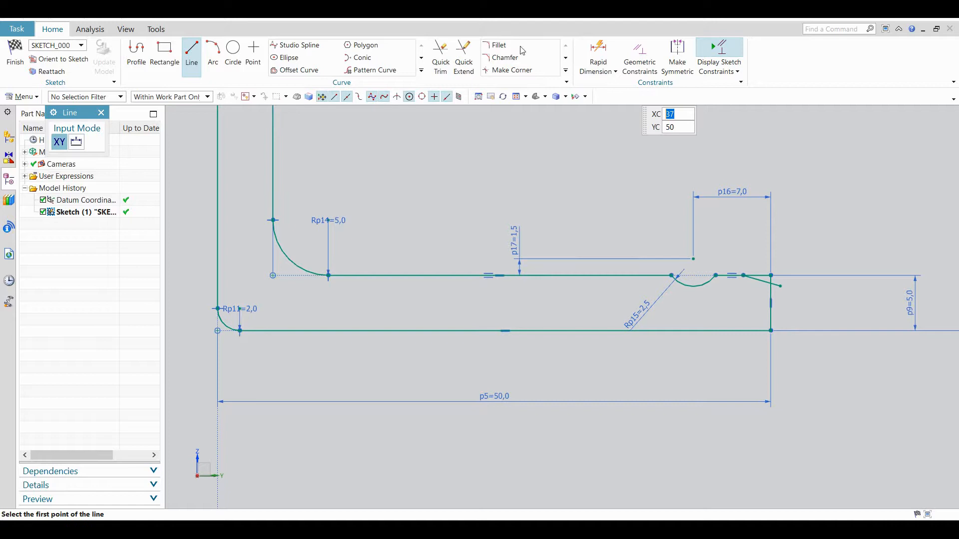
left_click(441, 55)
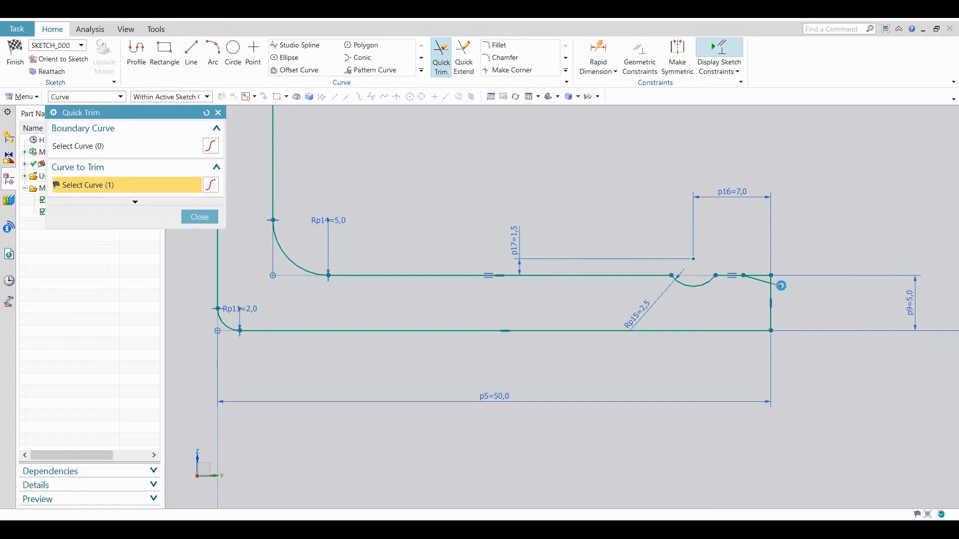
scroll(781, 282, "up", 5)
left_click(767, 268)
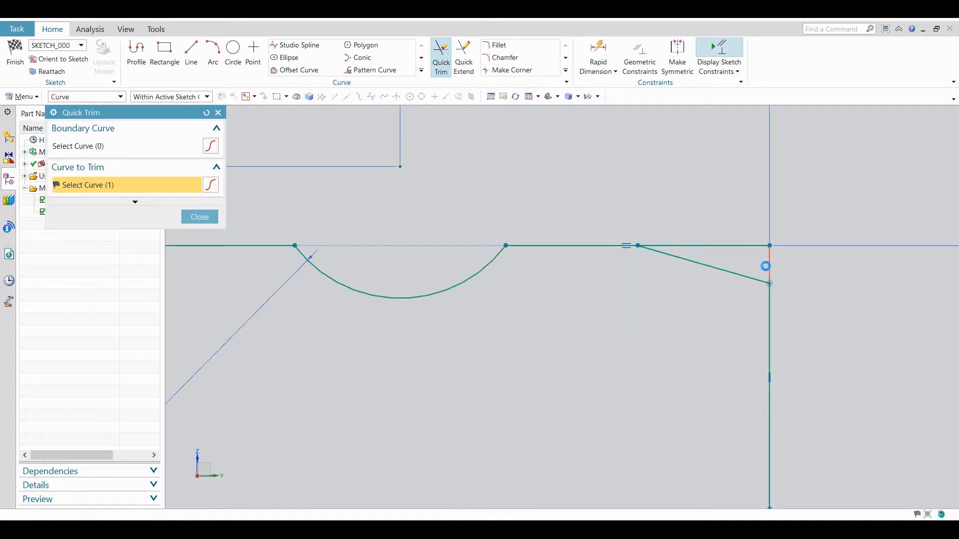
left_click(734, 248)
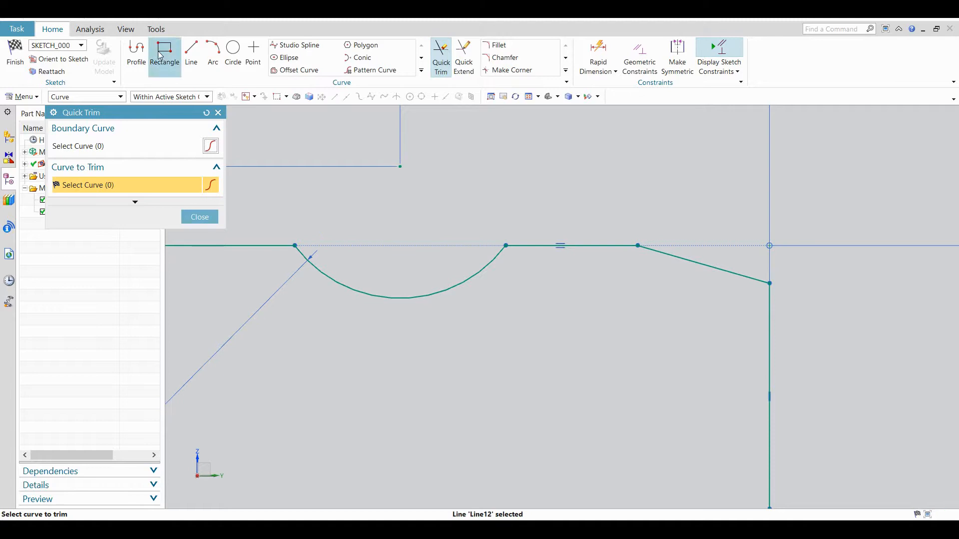
Dimension the slanted line's horizontal extent at the lower flange's end as 4 mm.
left_click(594, 48)
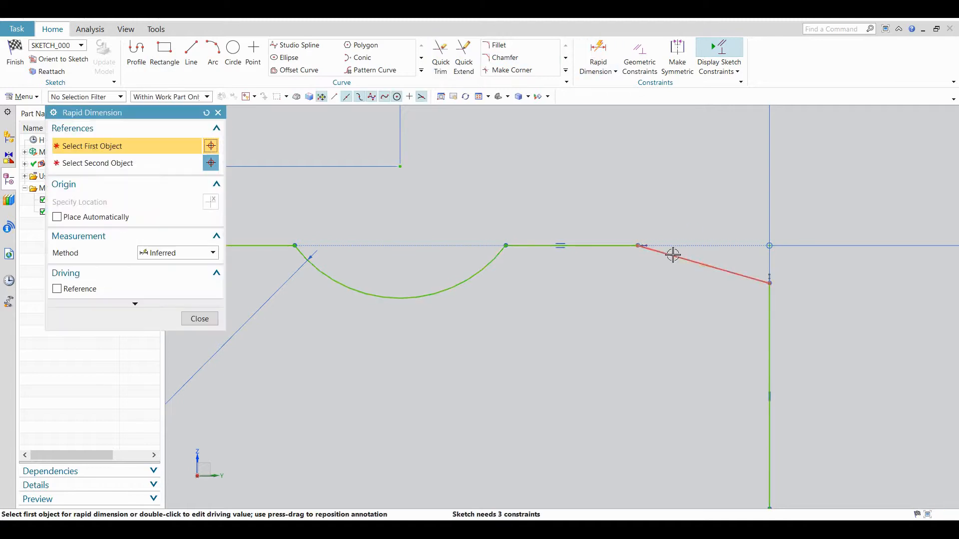
left_click(676, 229)
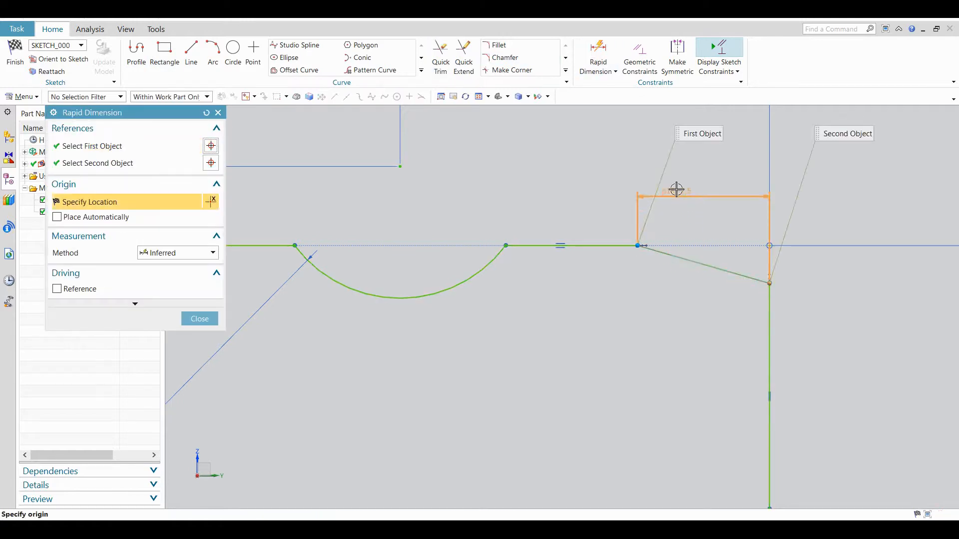
left_click(759, 230)
type("4")
key("Return")
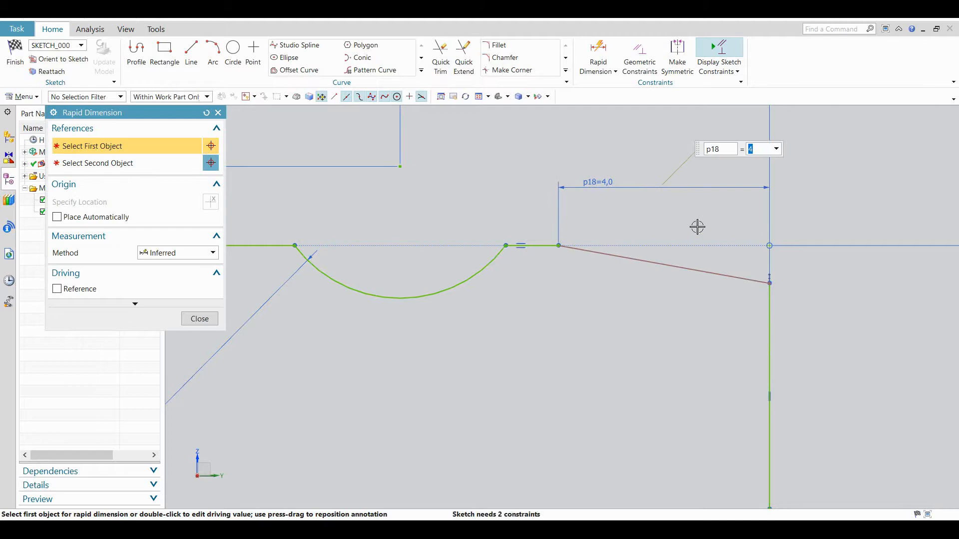
Dimension the vertical drop from the lower flange's upper edge to the slanted line's lower endpoint as 1 mm.
left_click(532, 245)
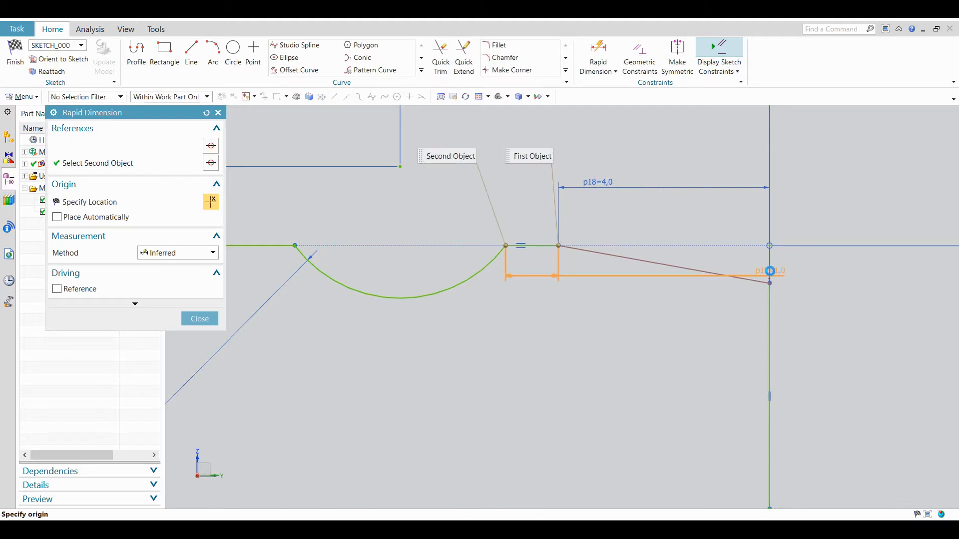
left_click(769, 282)
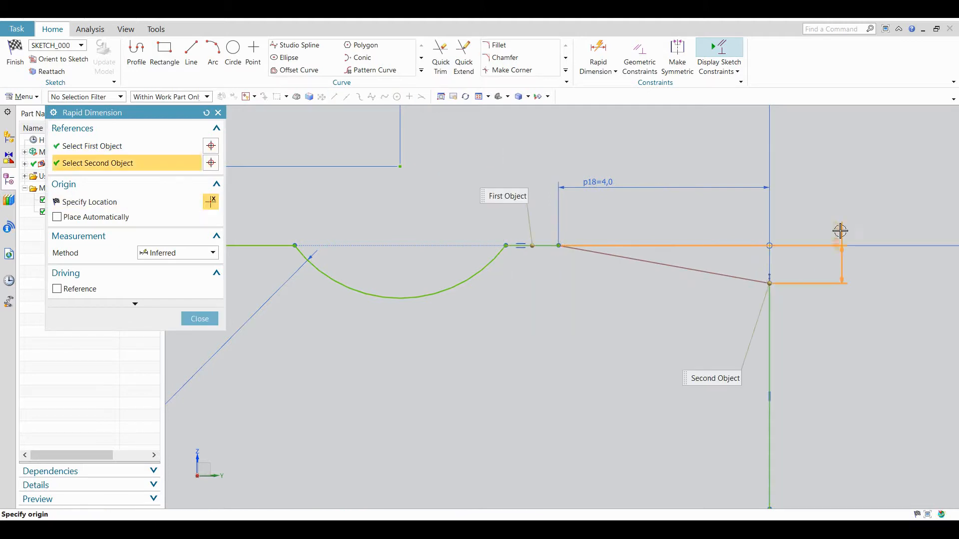
left_click(807, 205)
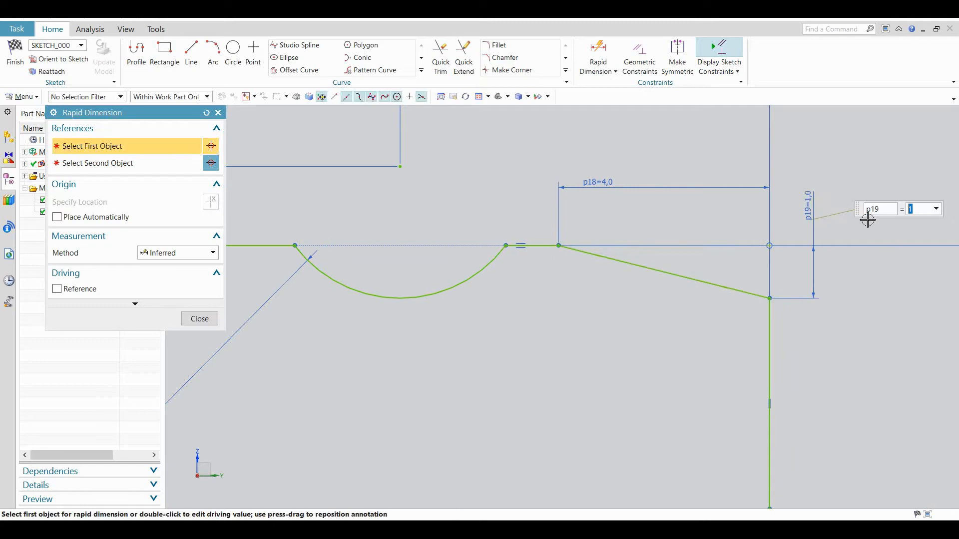
scroll(704, 287, "down", 4)
scroll(704, 287, "down", 5)
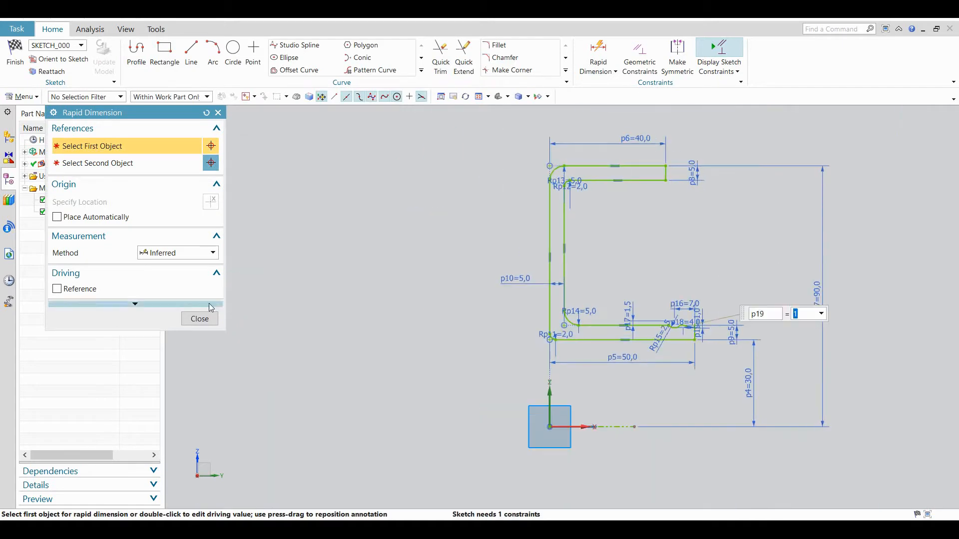
left_click(199, 319)
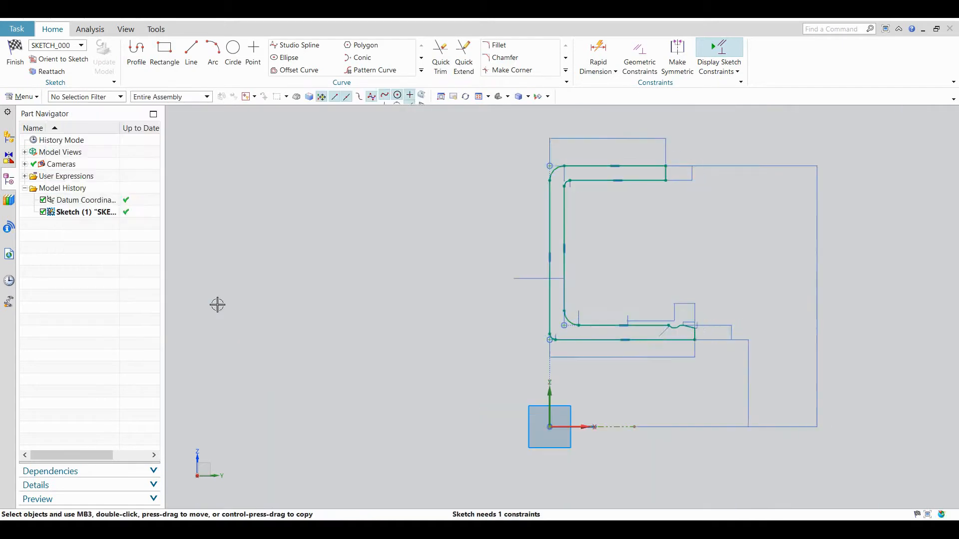
Finish the sketch and revolve the section 360 degrees about the horizontal reference line.
left_click(14, 59)
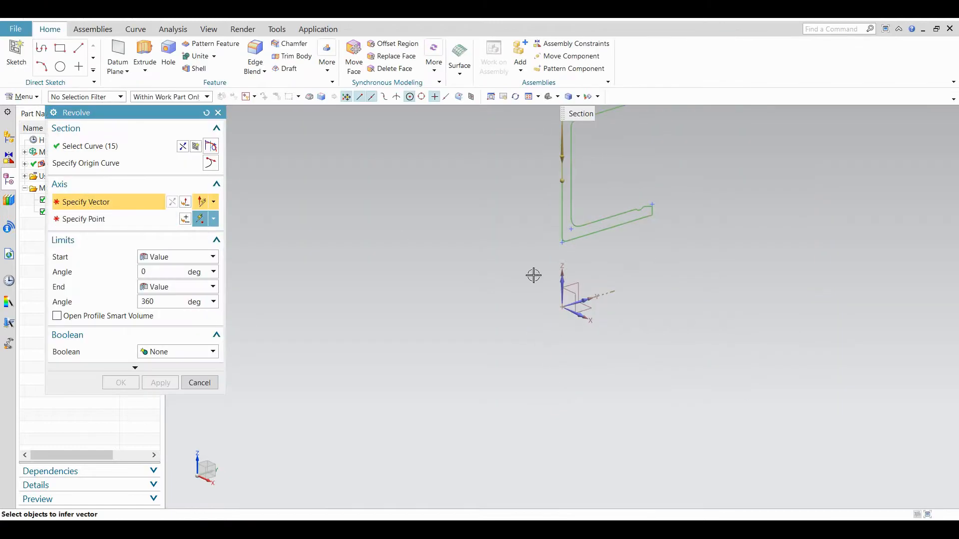
left_click(609, 295)
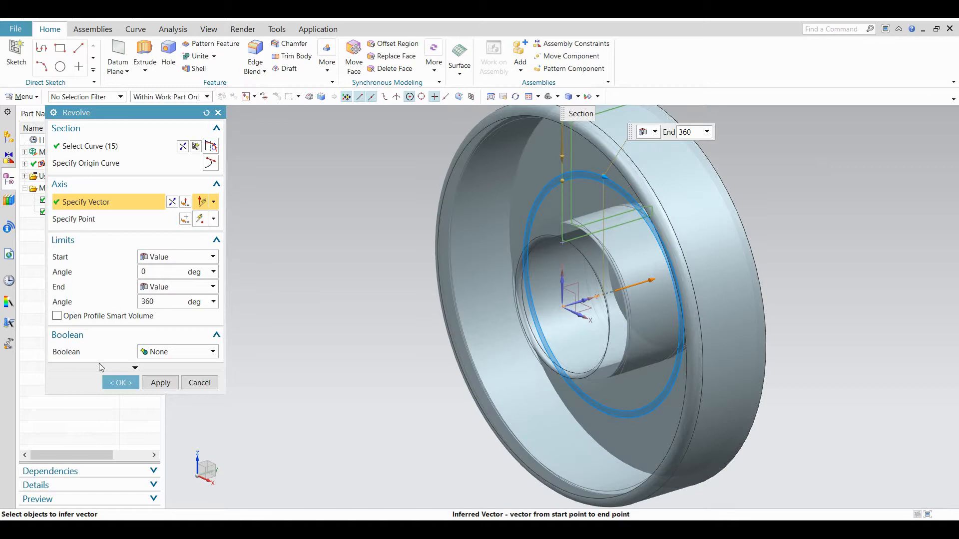
left_click(120, 384)
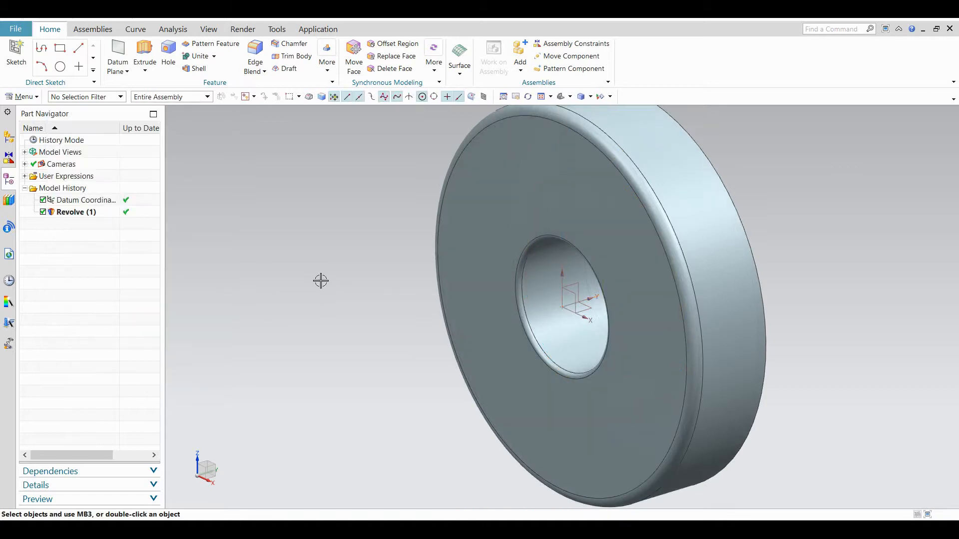
scroll(320, 280, "down", 3)
scroll(460, 230, "up", 2)
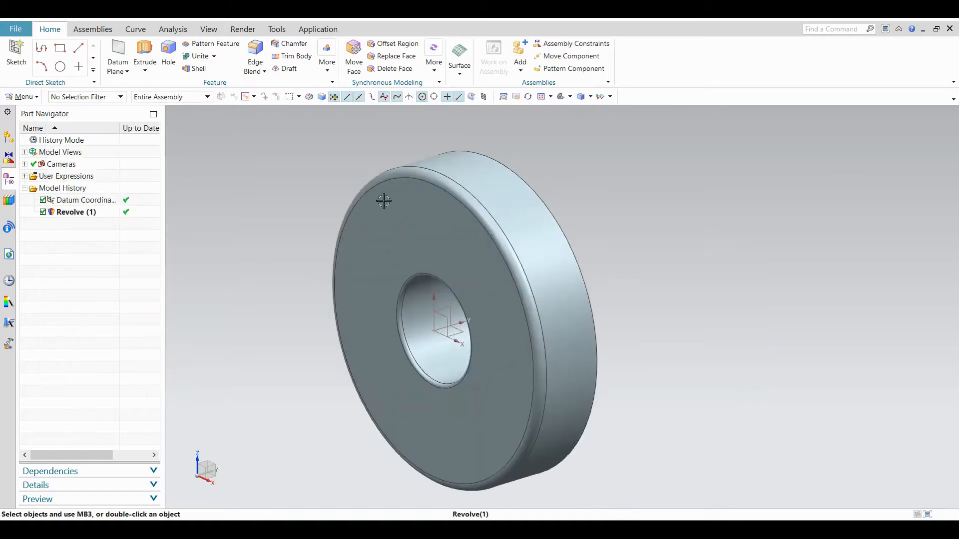
Start an Extrude united with the revolved body and create its section sketch on the open end face of the outer rim.
left_click(144, 53)
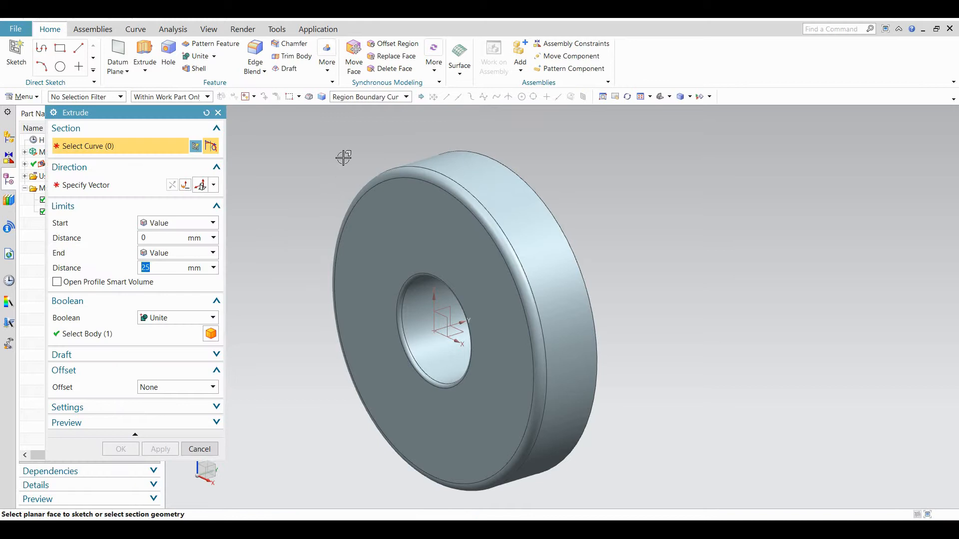
middle_click_drag(343, 157, 326, 174)
scroll(449, 171, "up", 3)
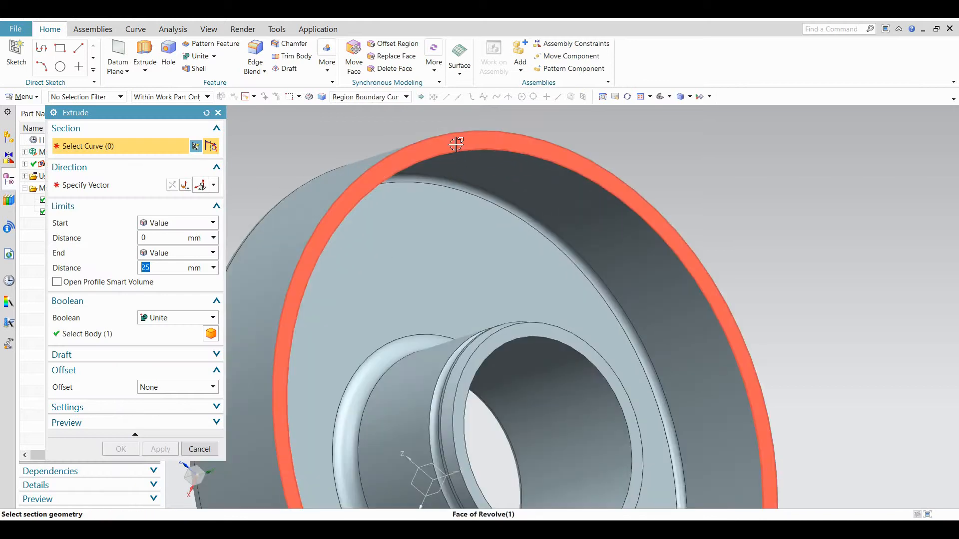
left_click(195, 146)
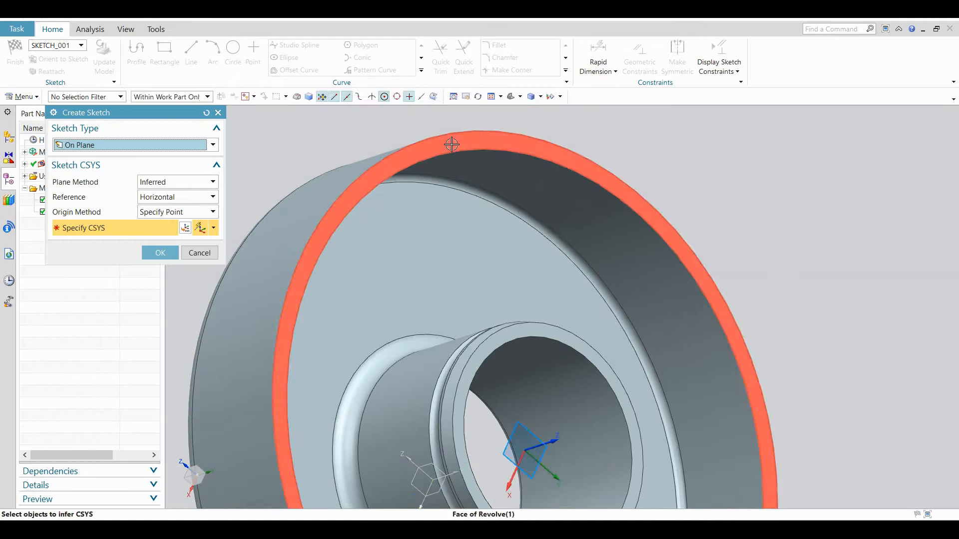
left_click(451, 145)
left_click(160, 253)
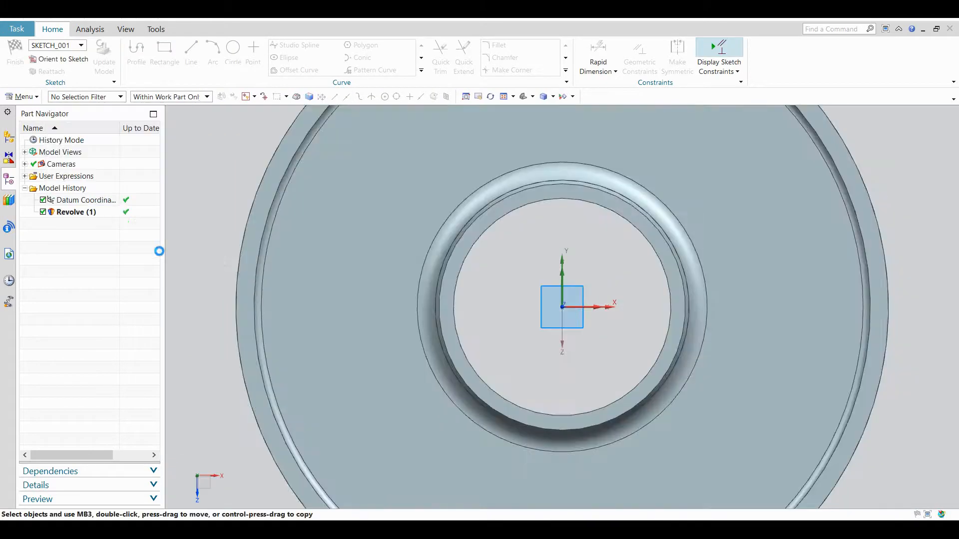
Sketch a vertical line about 114 mm long from the sketch origin up beyond the outer rim.
scroll(465, 268, "down", 3)
scroll(511, 127, "up", 2)
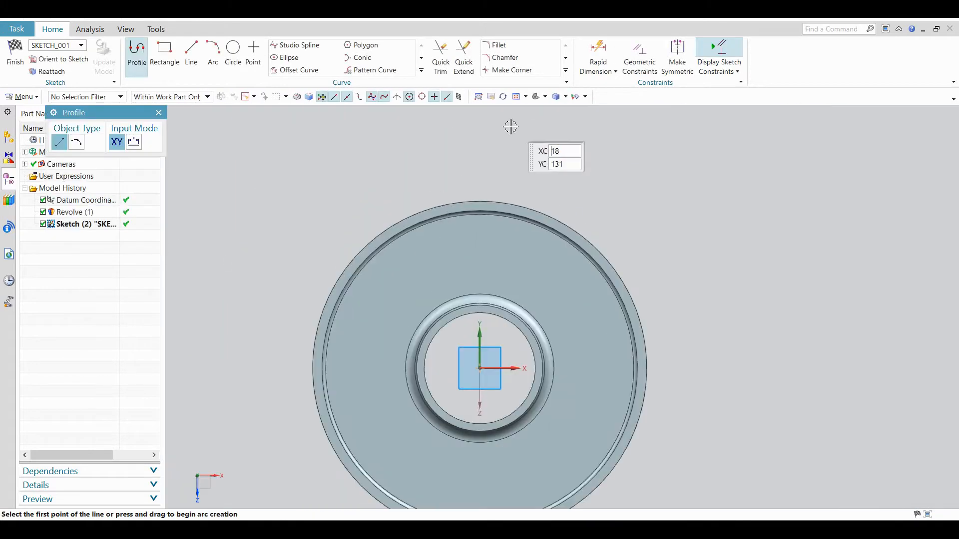
left_click(191, 55)
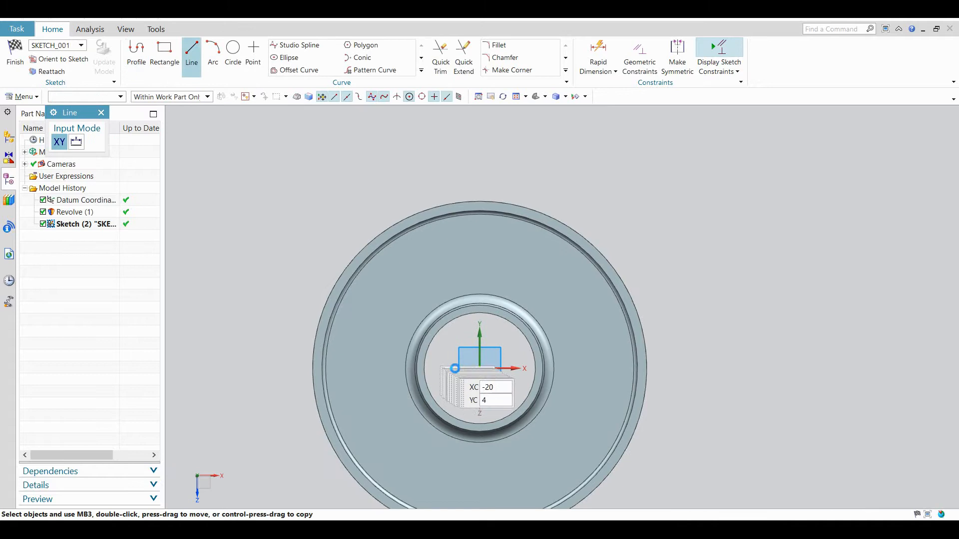
left_click(480, 368)
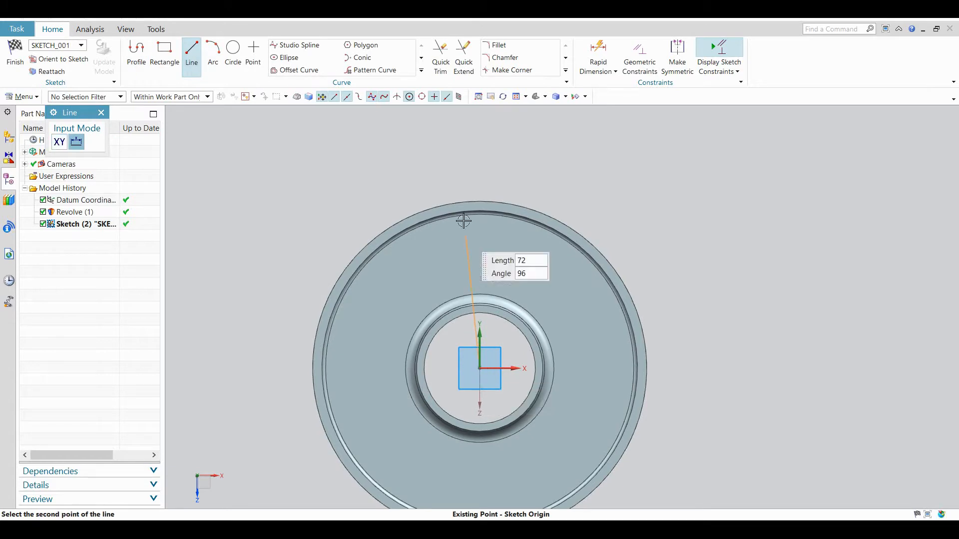
left_click(479, 157)
Sketch two concentric circles about 20 mm and 38 mm in diameter centred on the vertical line's upper end.
key("o")
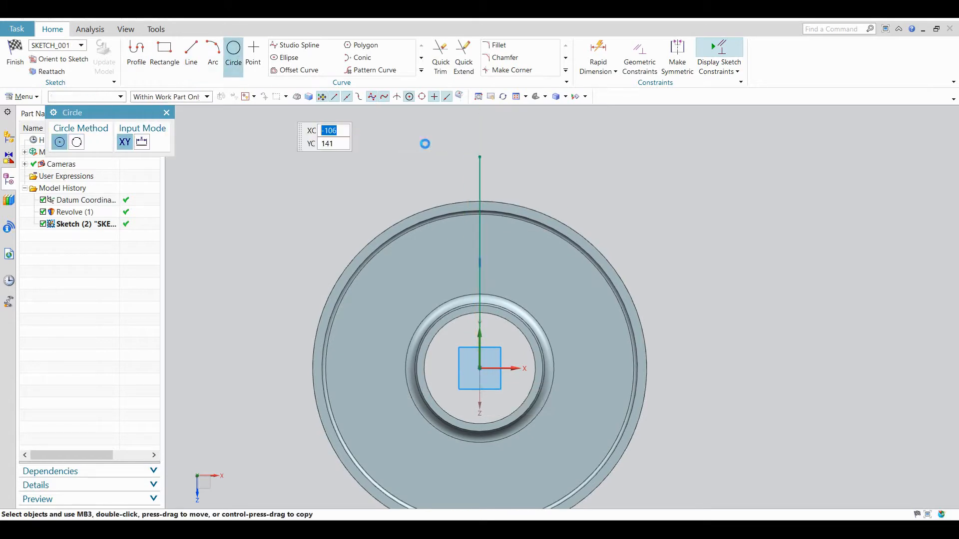
left_click(478, 156)
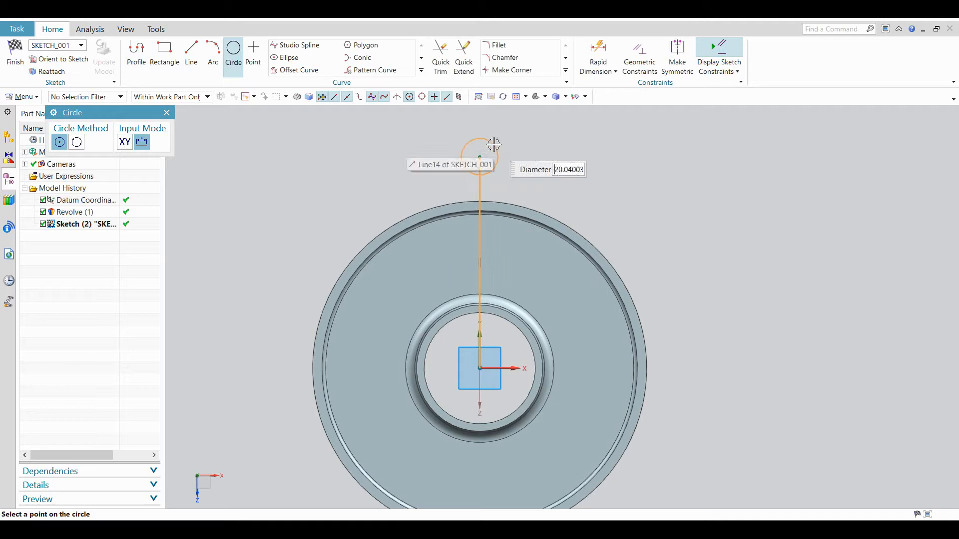
left_click(493, 144)
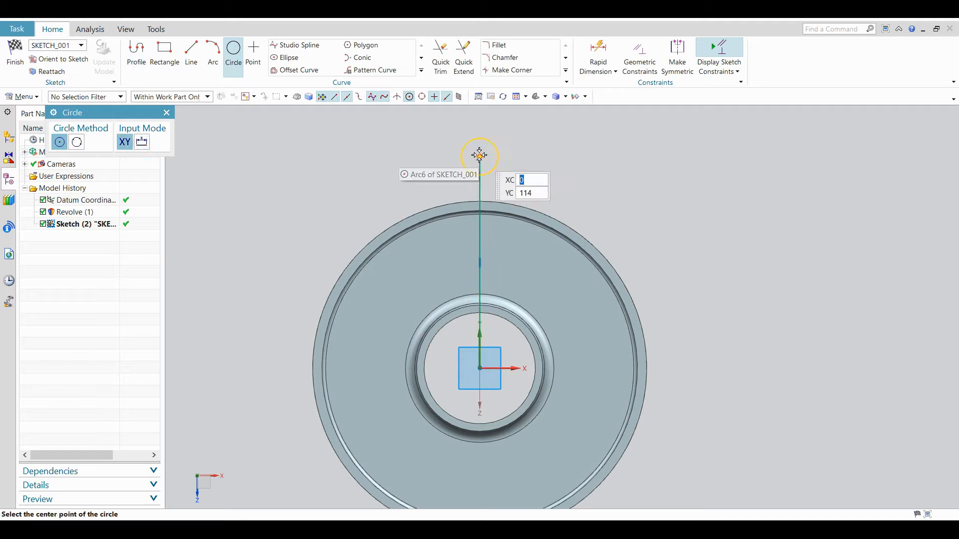
left_click(478, 156)
left_click(505, 133)
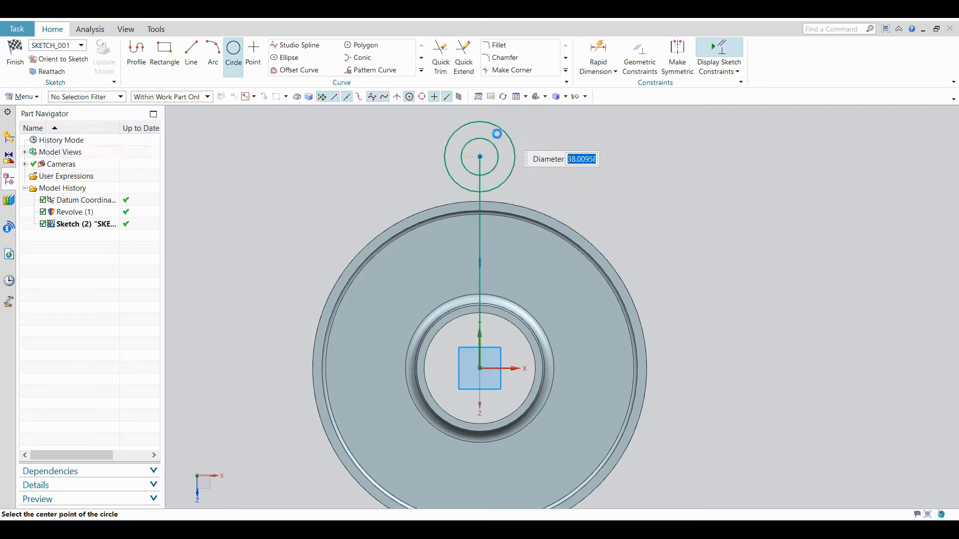
Sketch a 180 mm circle on the outer rim edge and two vertical lines about 61 mm long flanking the concentric circles.
left_click(479, 369)
left_click(529, 207)
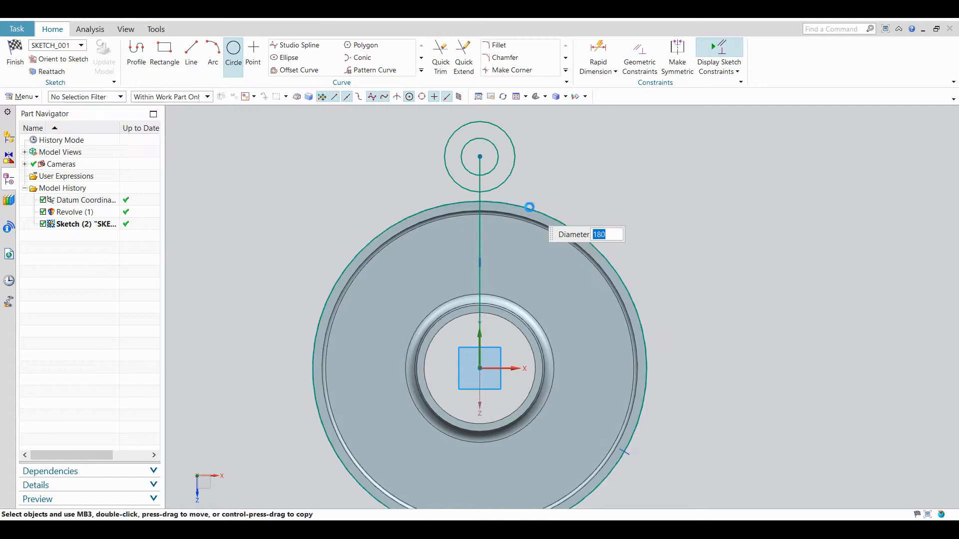
left_click(192, 59)
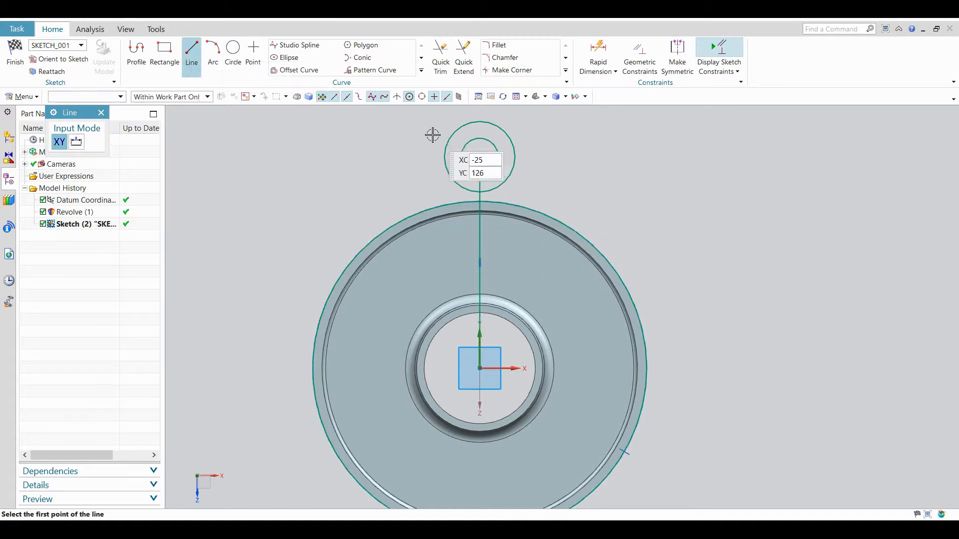
left_click(436, 123)
left_click(436, 236)
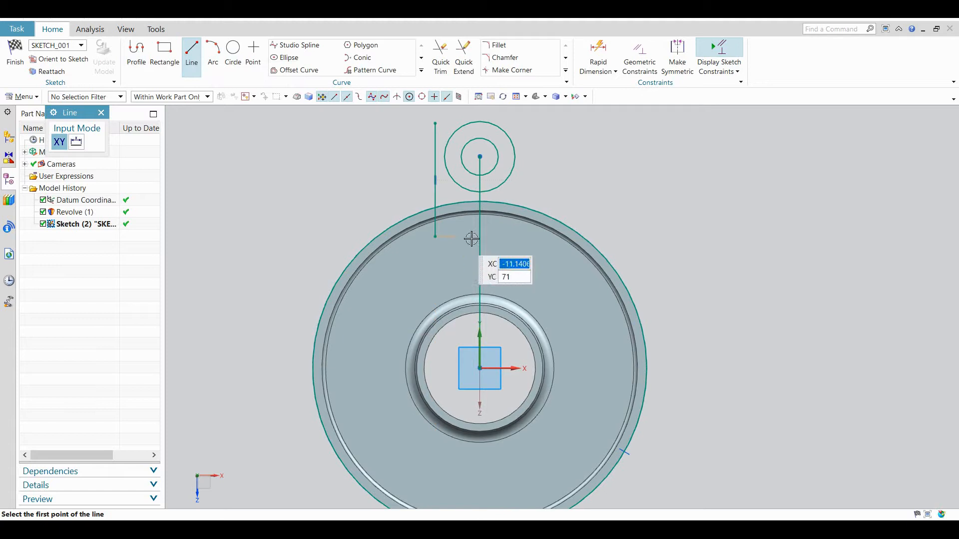
left_click(532, 123)
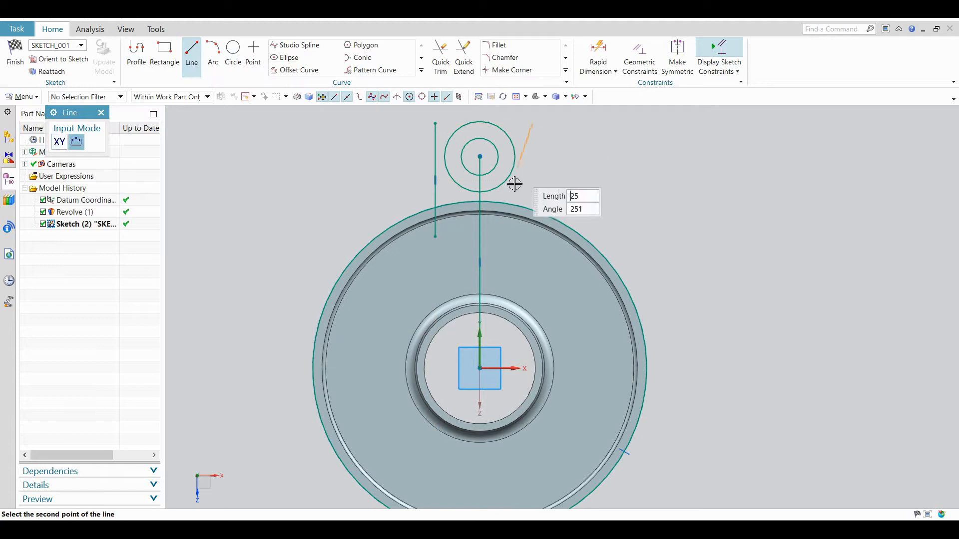
left_click(528, 244)
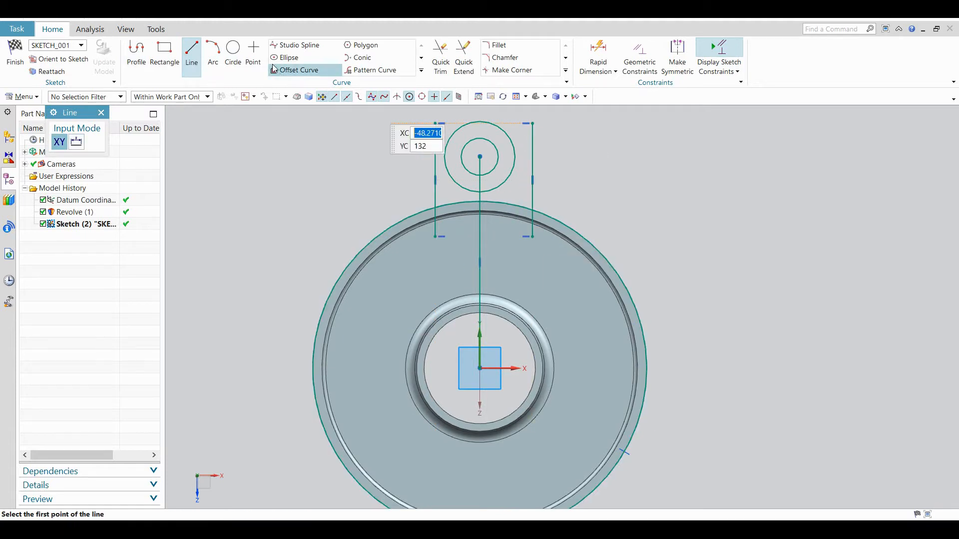
Dimension the larger concentric circle to a diameter of 30 mm.
left_click(582, 55)
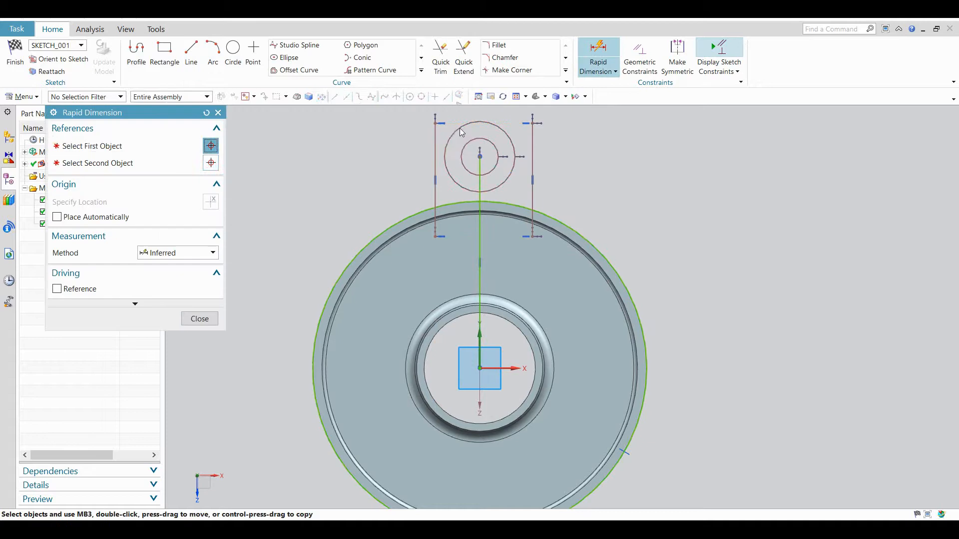
left_click(450, 133)
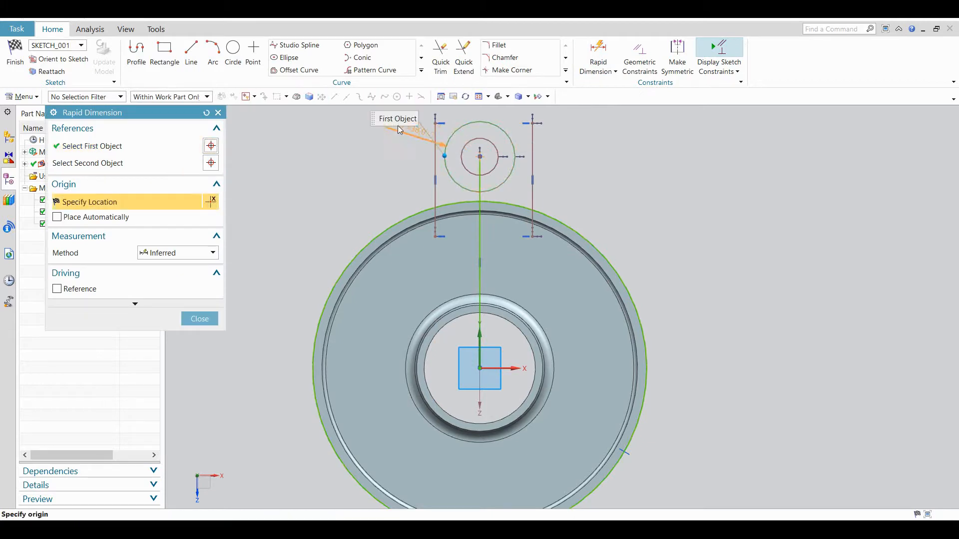
left_click(383, 142)
type("30")
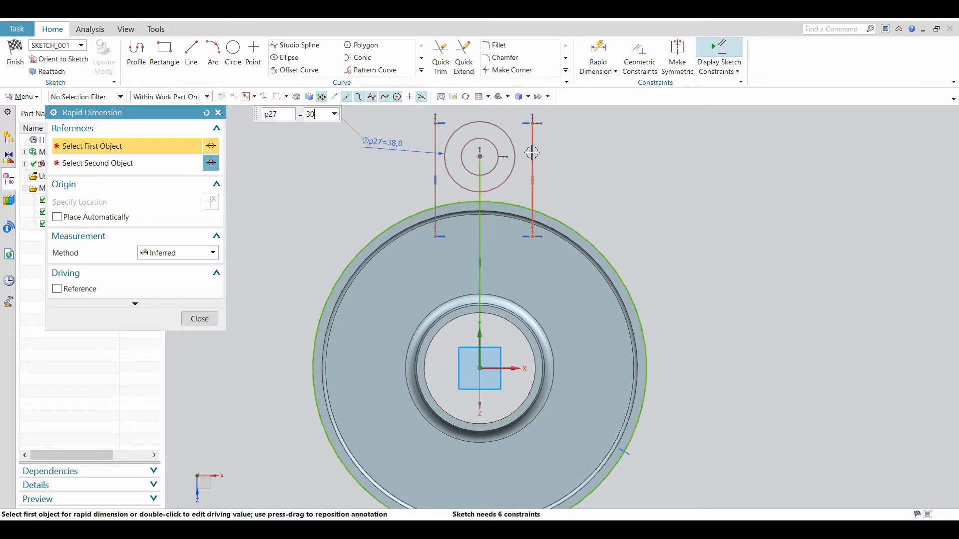
key("Return")
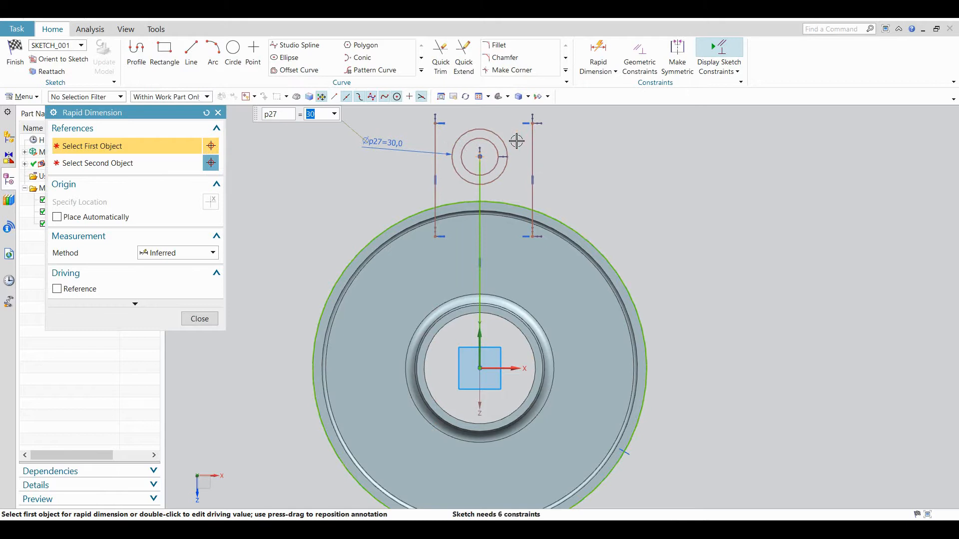
Dimension the smaller concentric circle to a diameter of 8 mm.
scroll(499, 144, "up", 2)
left_click(498, 138)
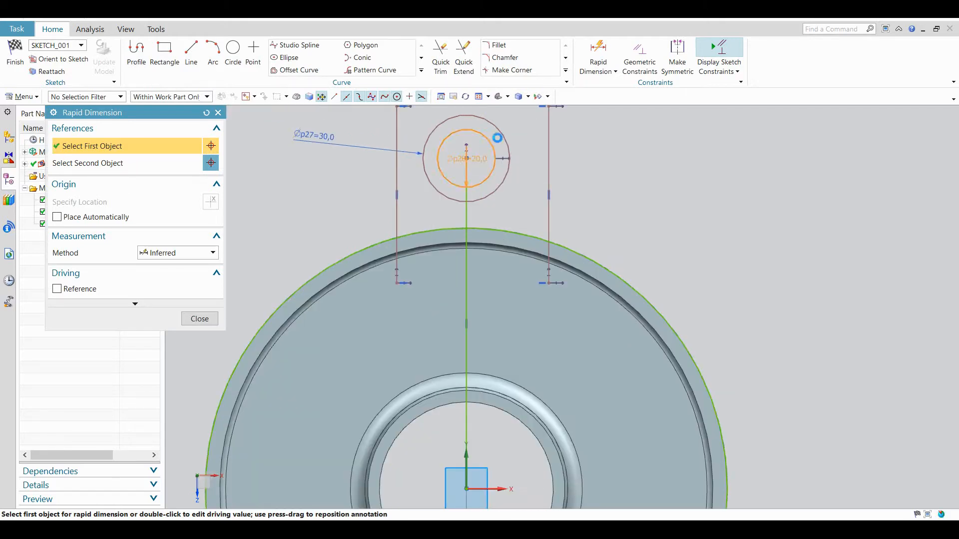
scroll(510, 150, "down", 2)
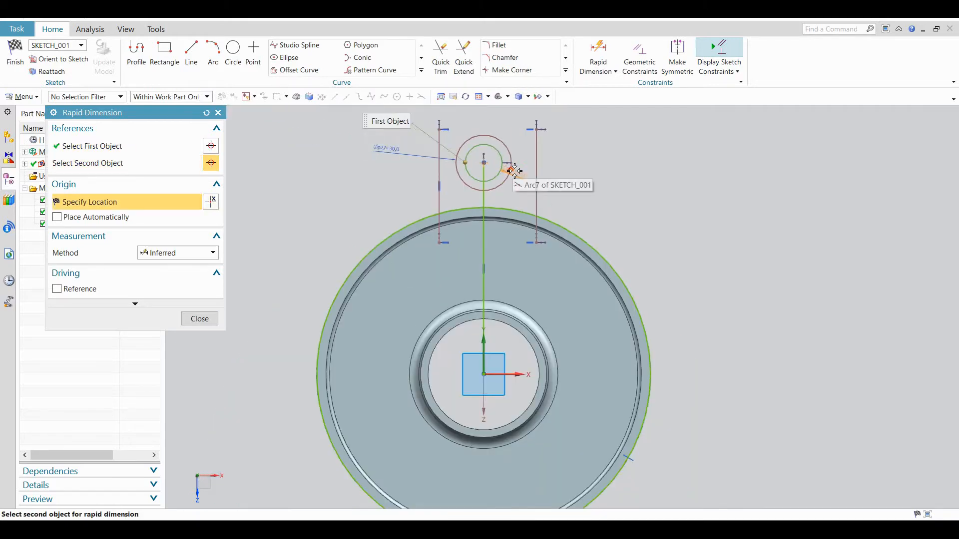
left_click(507, 125)
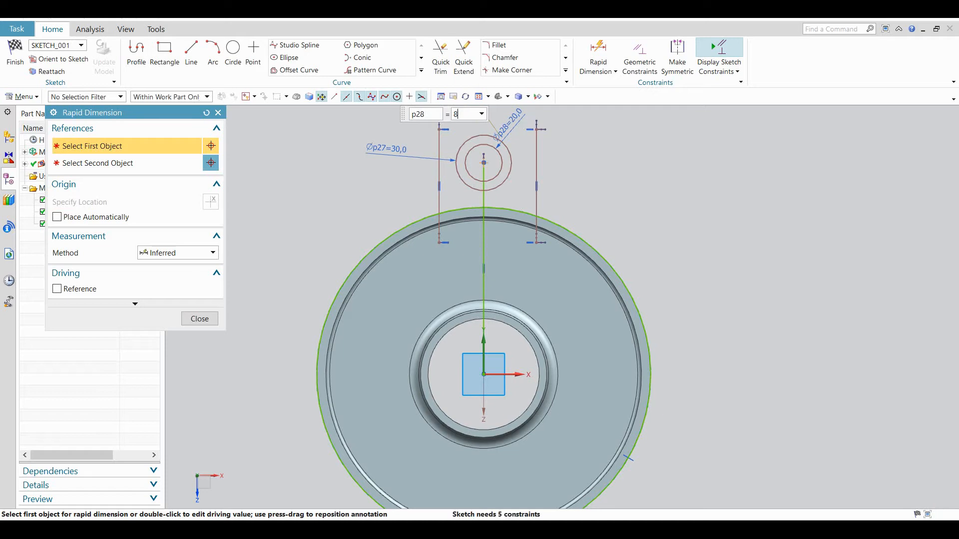
Constrain the 30 mm circle tangent to both flanking vertical lines.
scroll(472, 149, "up", 2)
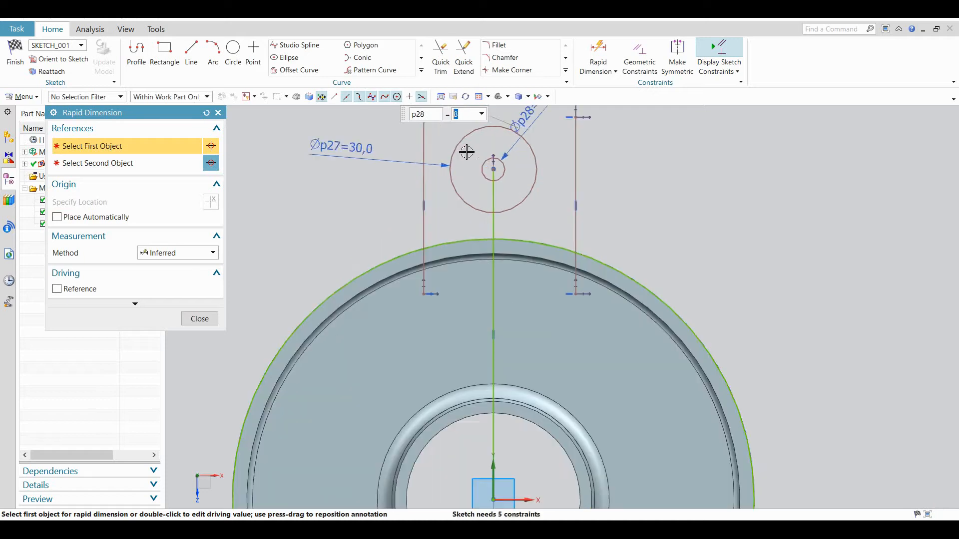
left_click(639, 54)
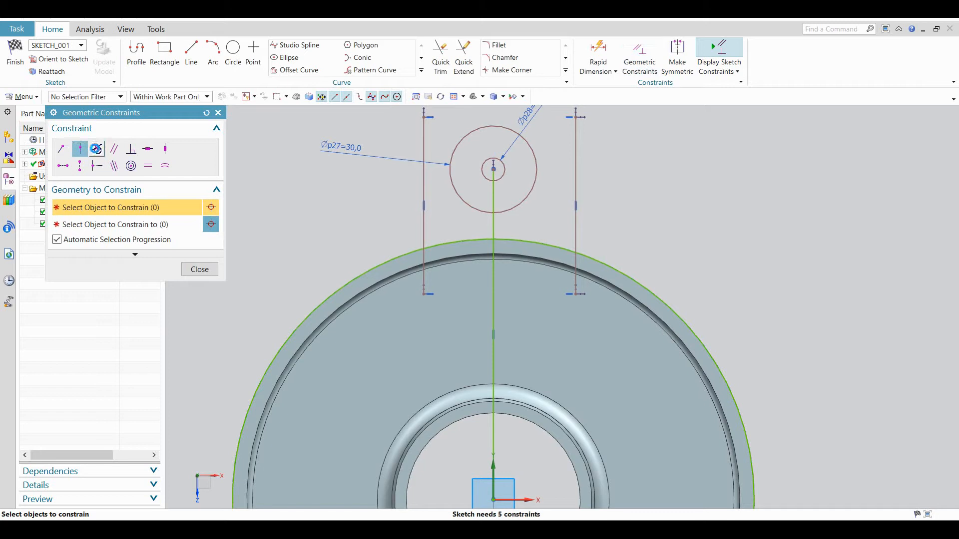
left_click(468, 207)
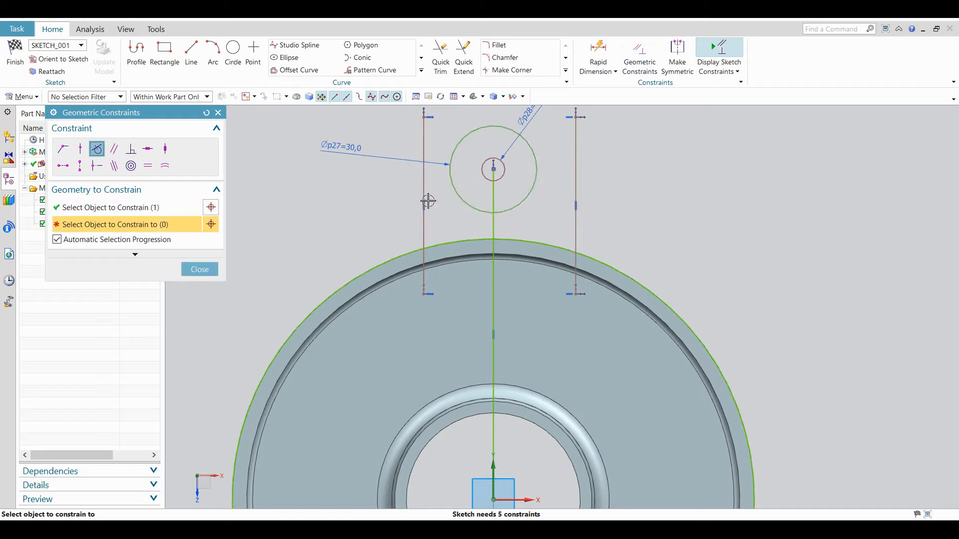
left_click(422, 177)
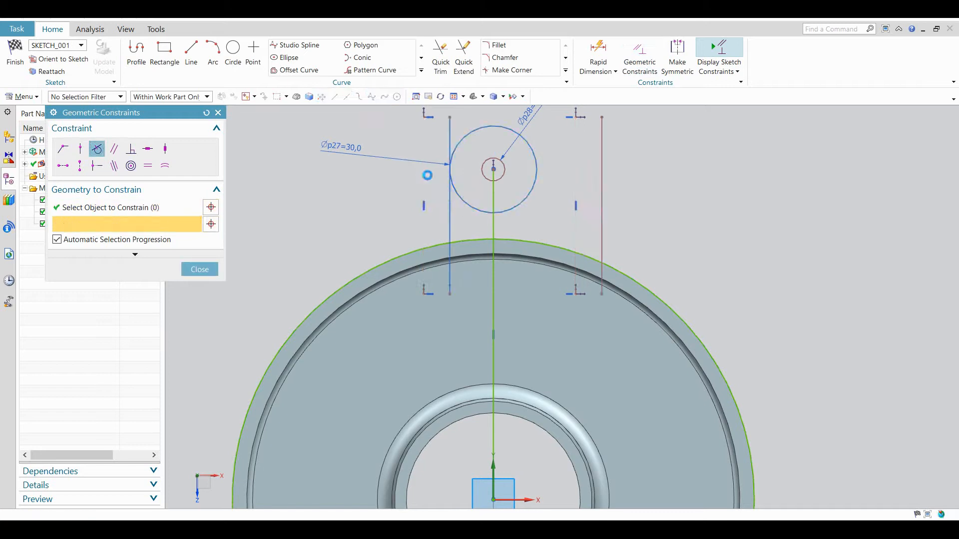
left_click(530, 192)
left_click(600, 183)
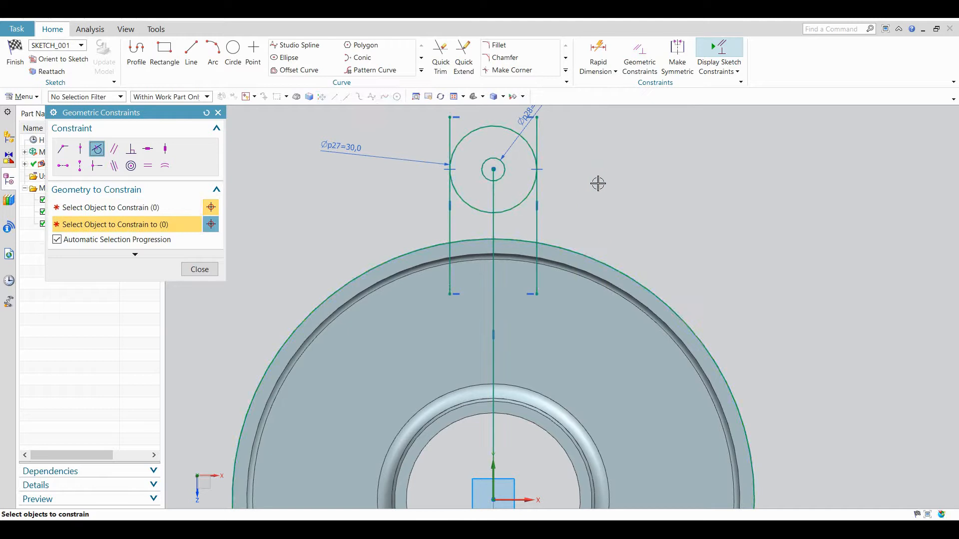
left_click(197, 269)
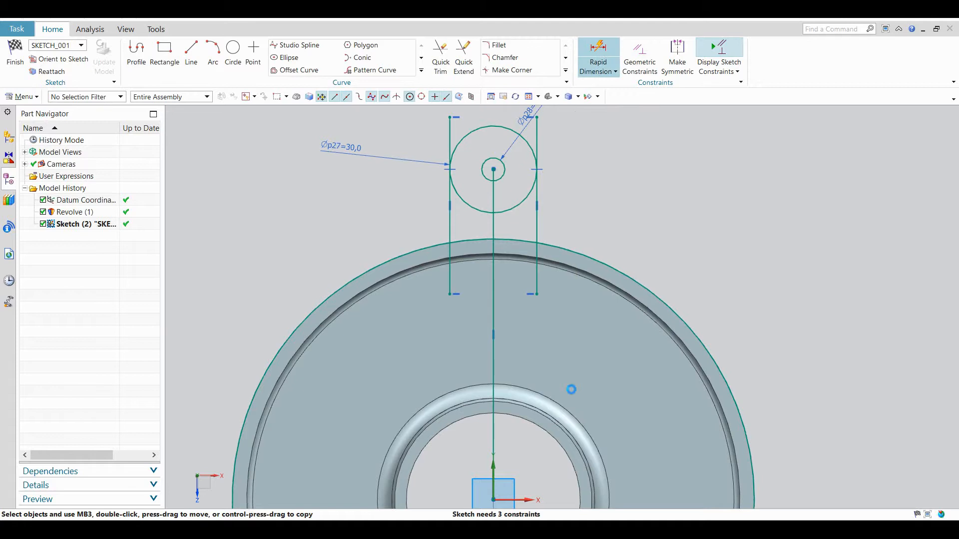
Dimension the vertical distance from the sketch origin to the concentric circles' centre as 103 mm.
left_click(494, 499)
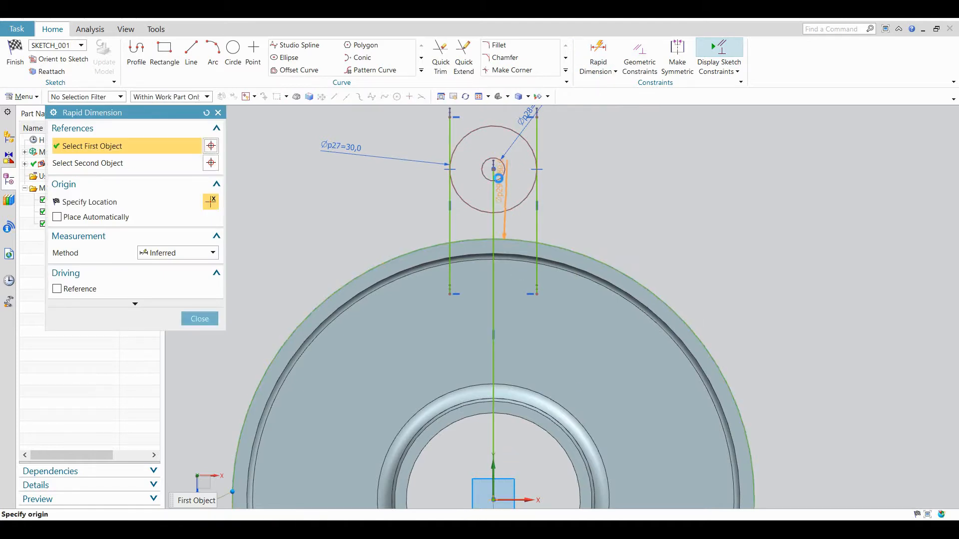
left_click(493, 170)
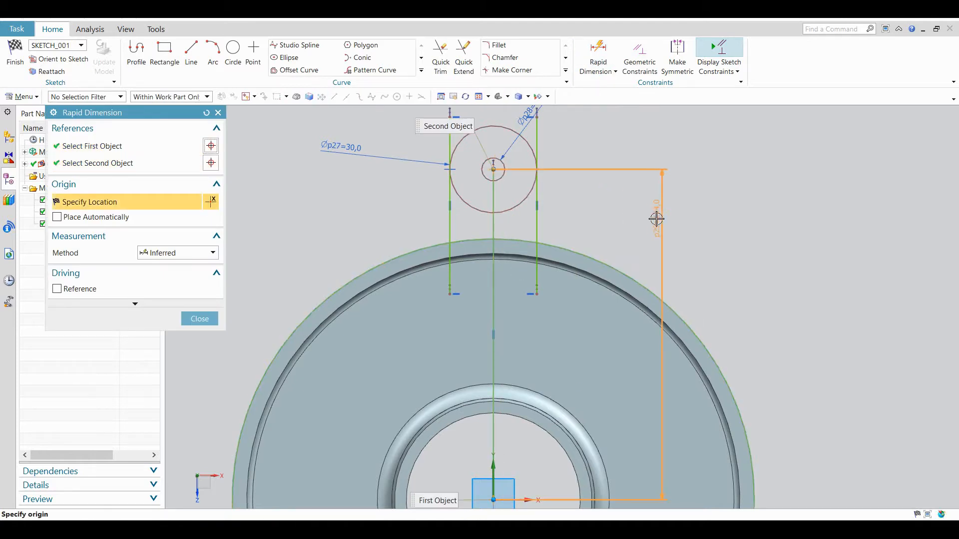
left_click(669, 222)
type("103")
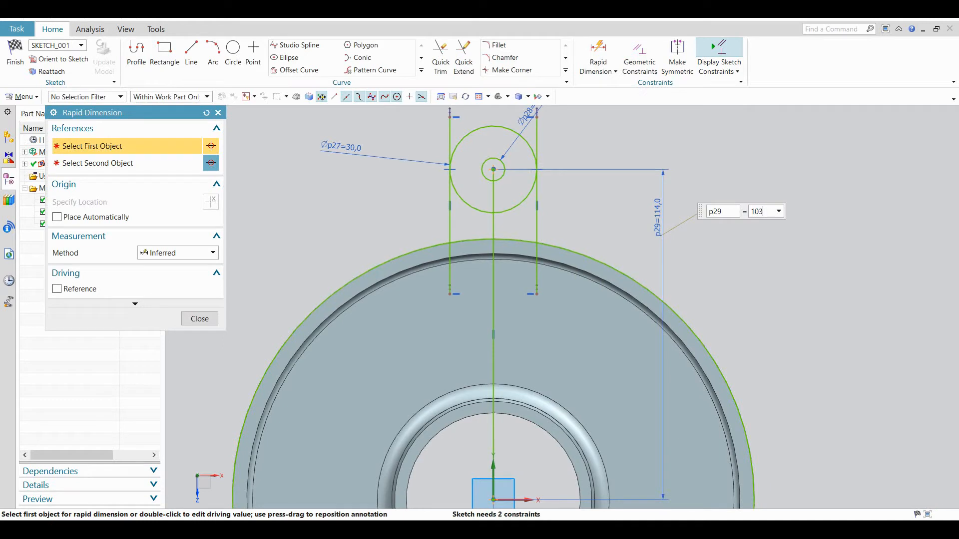
key("Return")
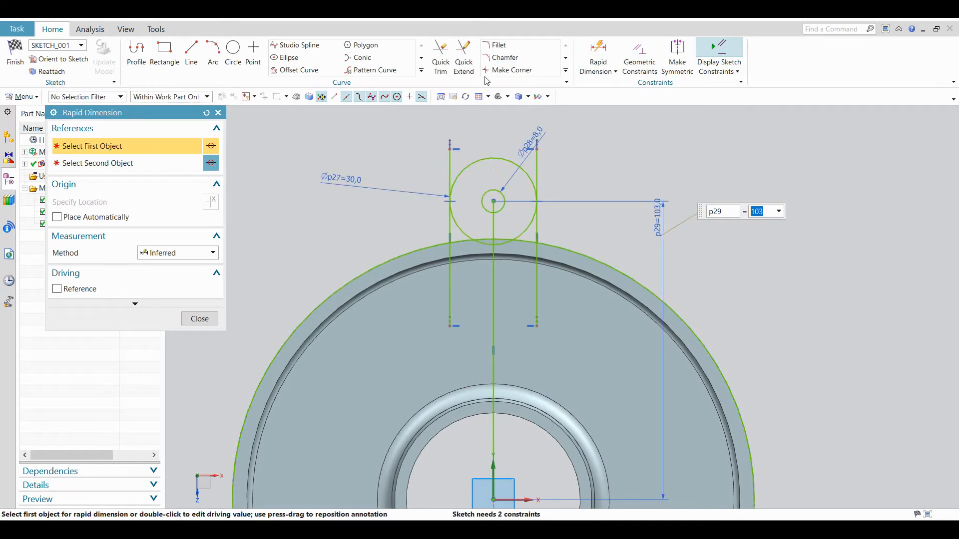
Trim the flanking lines above their tangent points and inside the rim, and remove the 30 mm circle's lower arc.
left_click(442, 53)
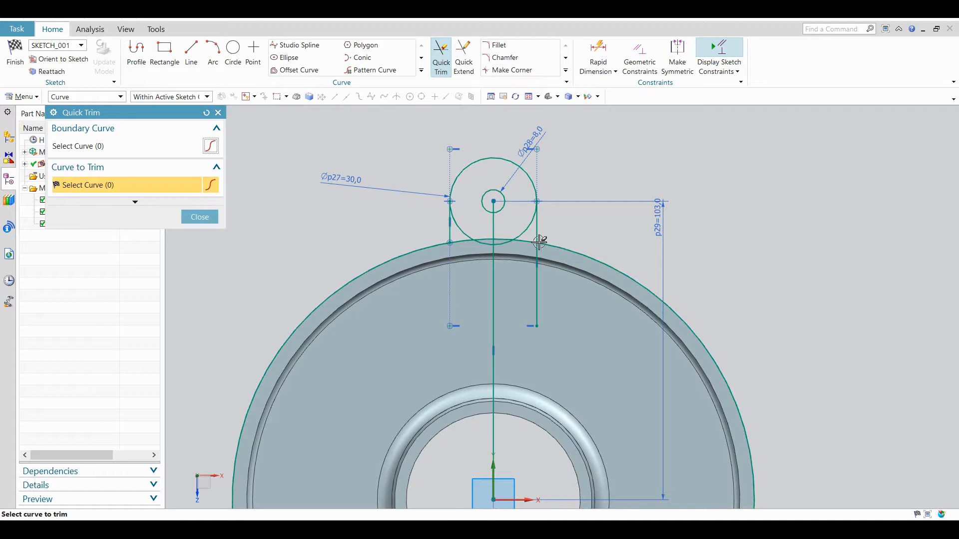
scroll(522, 270, "up", 2)
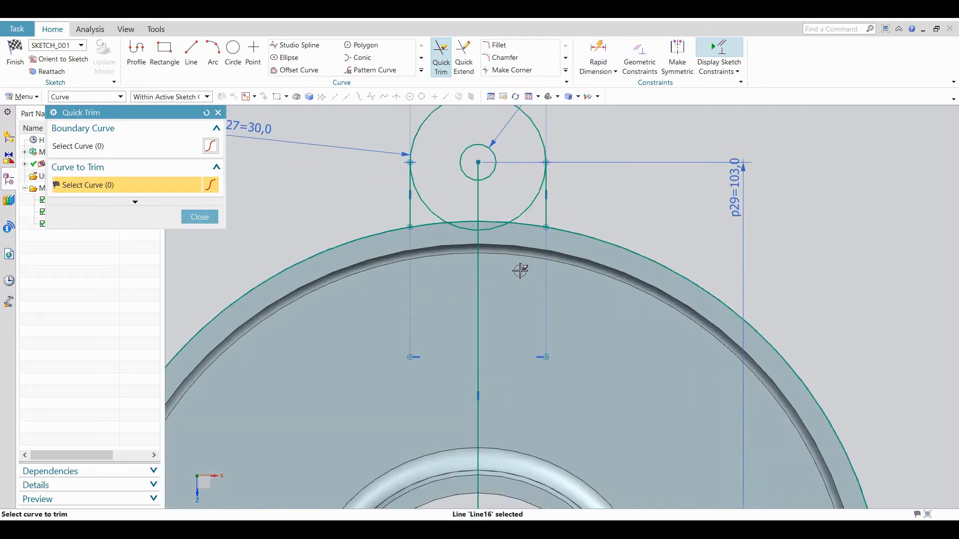
left_click(489, 229)
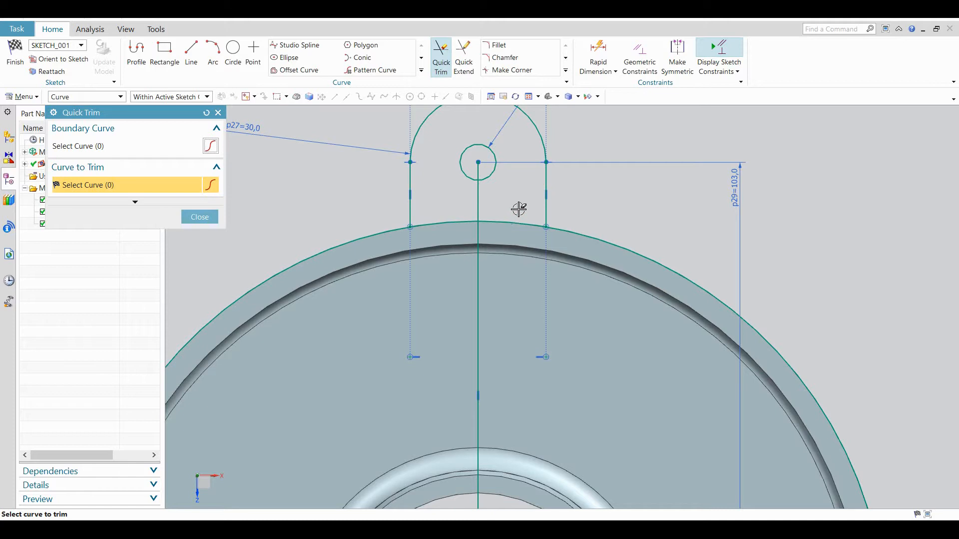
left_click(200, 217)
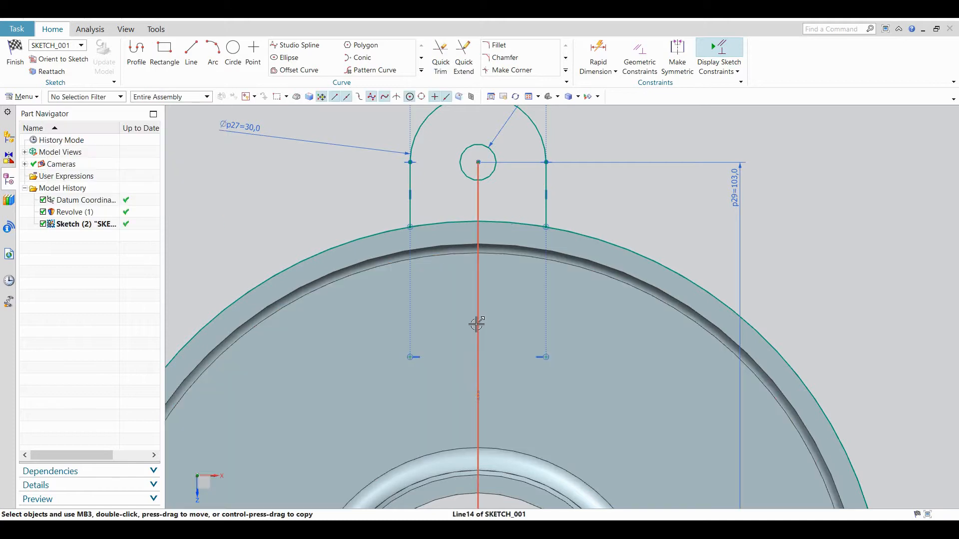
Convert the vertical centre line between the origin and the small circle to a reference line.
left_click(480, 322)
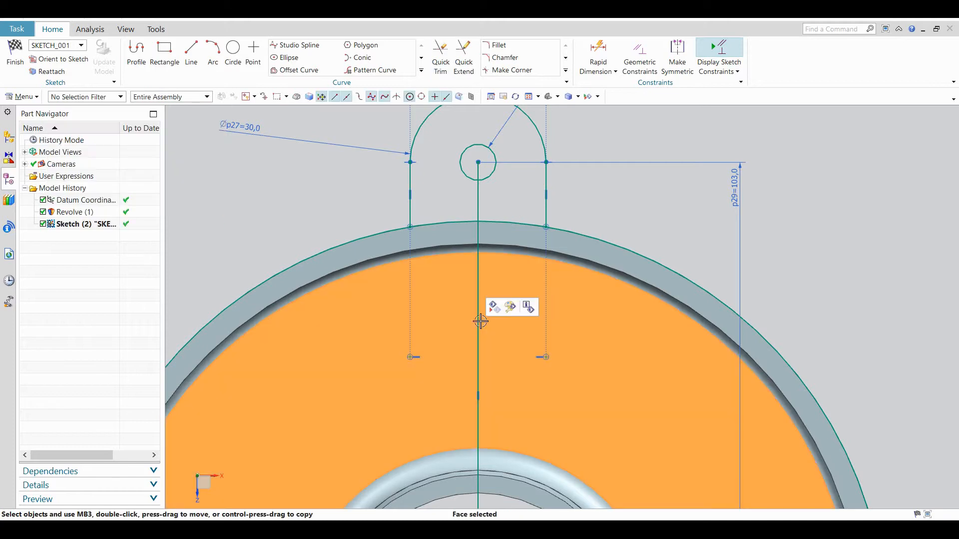
left_click(477, 213)
key("Escape")
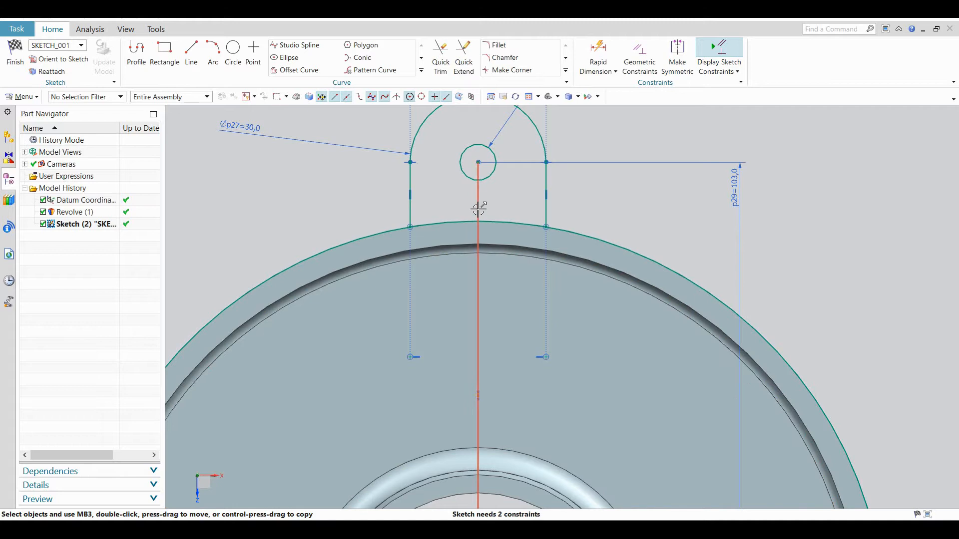
left_click(528, 180)
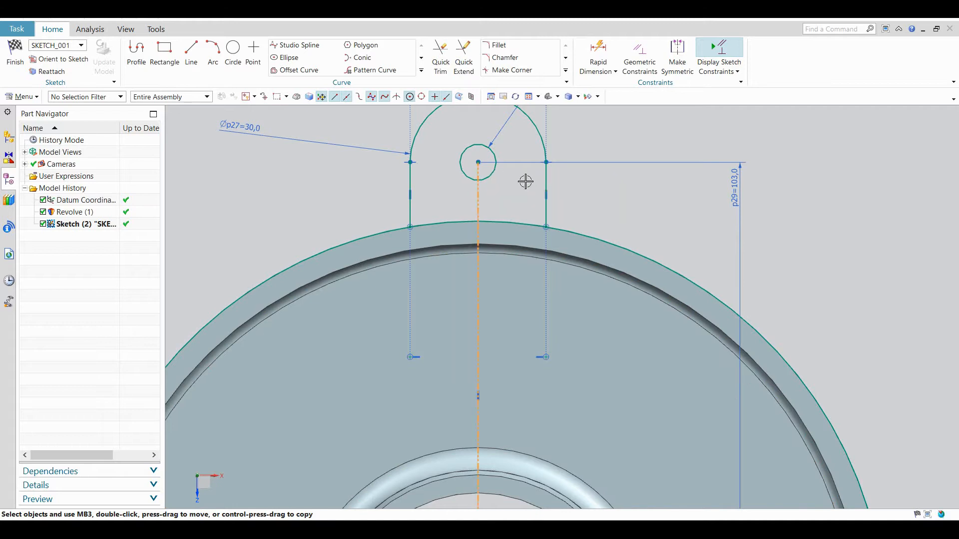
Add 5 mm radius fillets between both vertical lug sides and the rim circle.
left_click(495, 45)
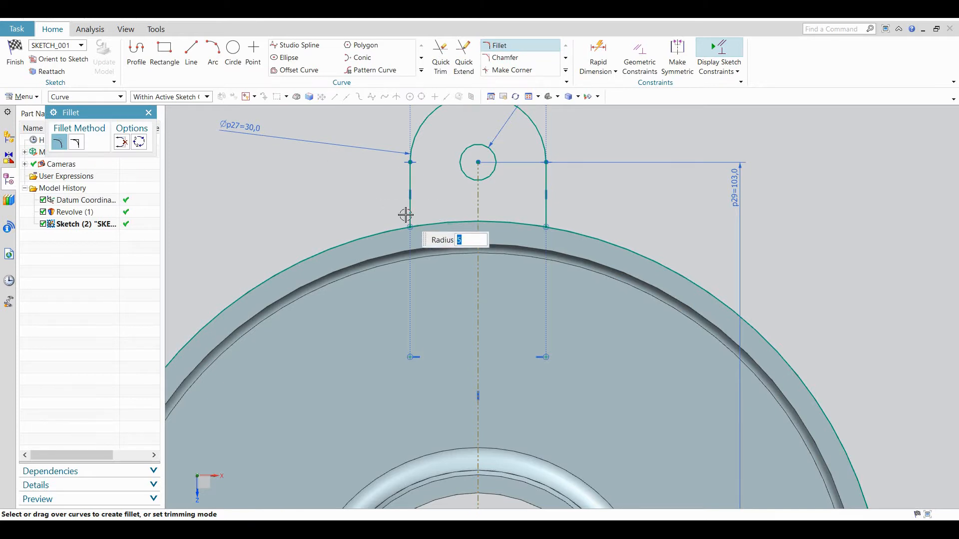
left_click(394, 228)
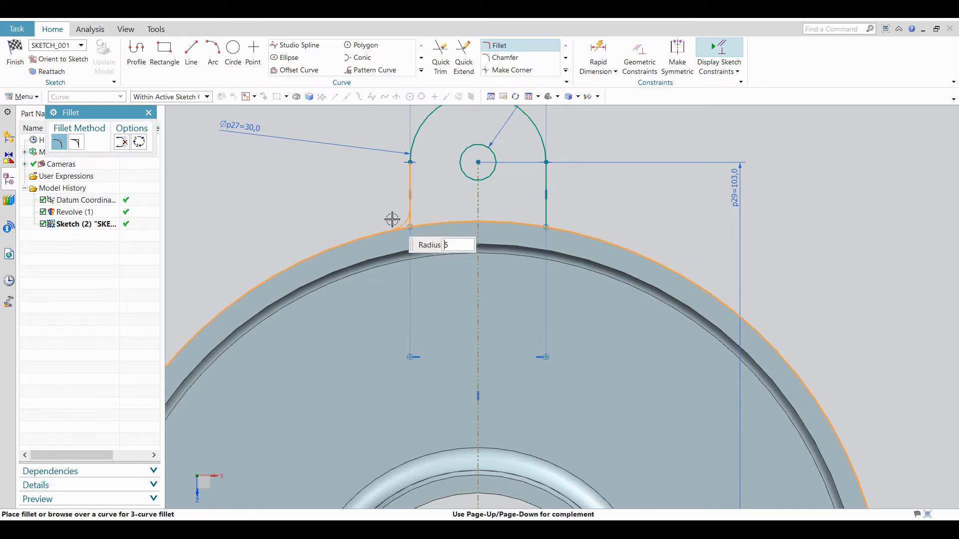
left_click(392, 219)
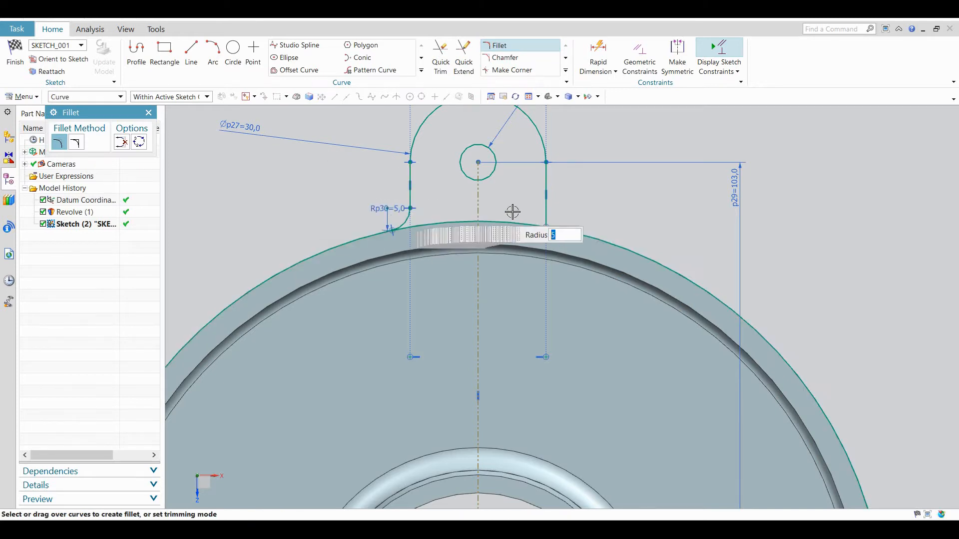
left_click(543, 212)
left_click(567, 227)
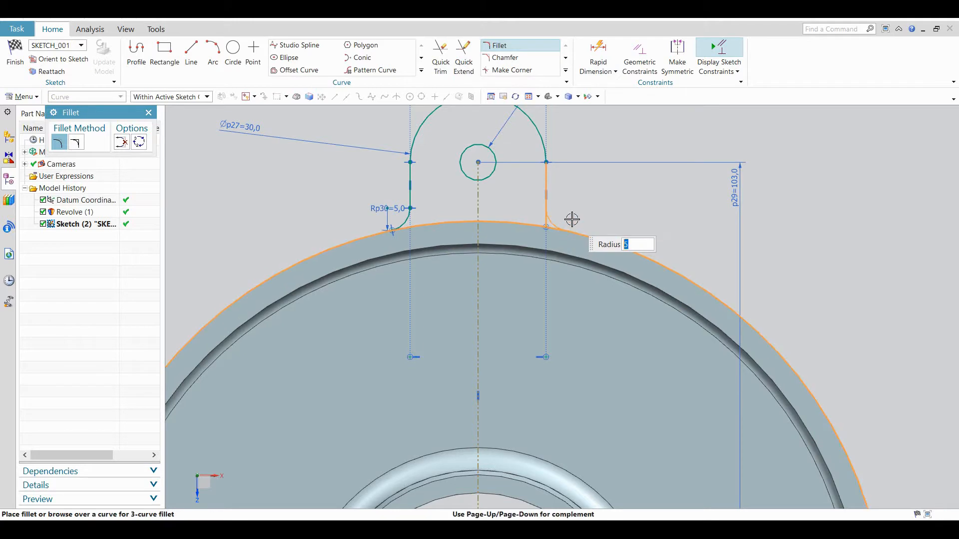
left_click(572, 220)
Trim the 180 mm rim circle outside the two fillets, keeping only the arc under the lug.
left_click(442, 55)
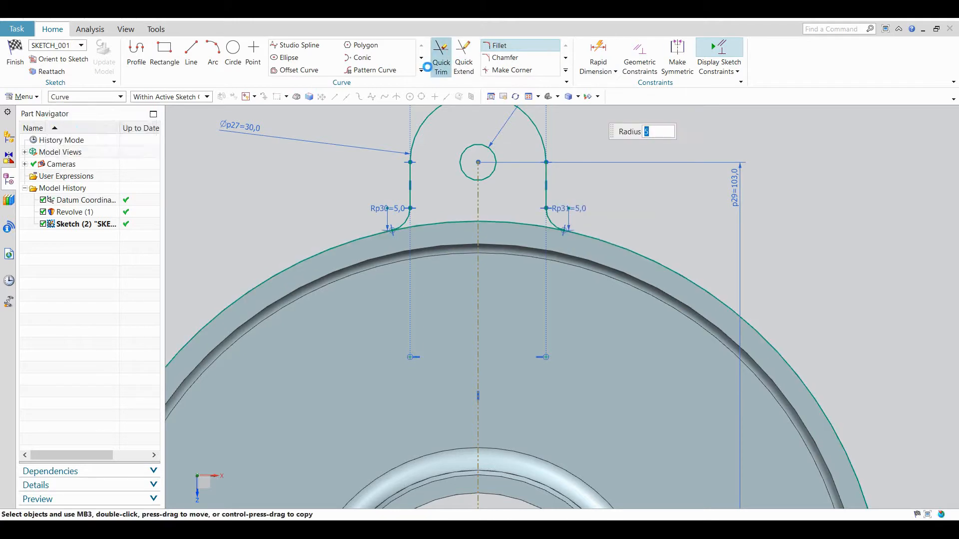
left_click(347, 244)
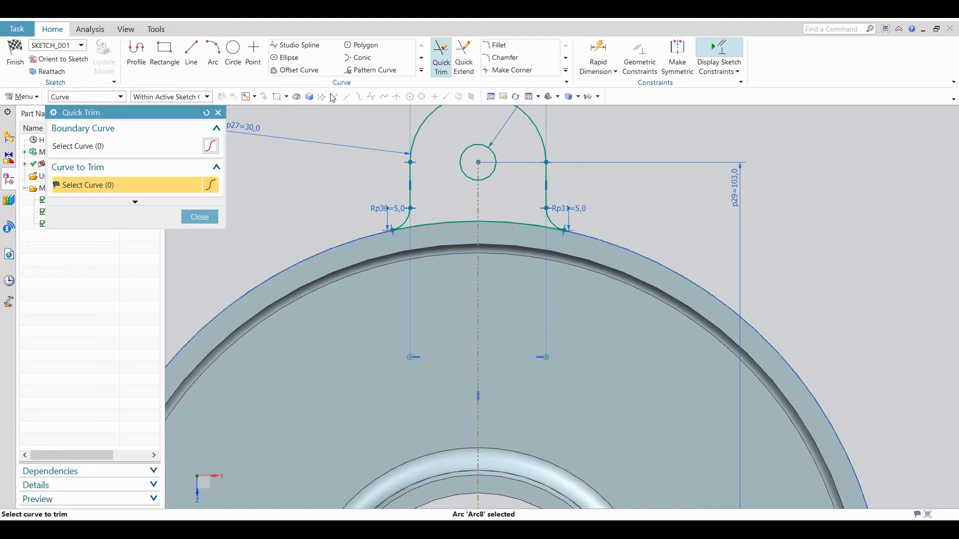
Pattern the lug outline and its hole circularly about the sketch origin with a count of 5 over a 360-degree span.
left_click(372, 71)
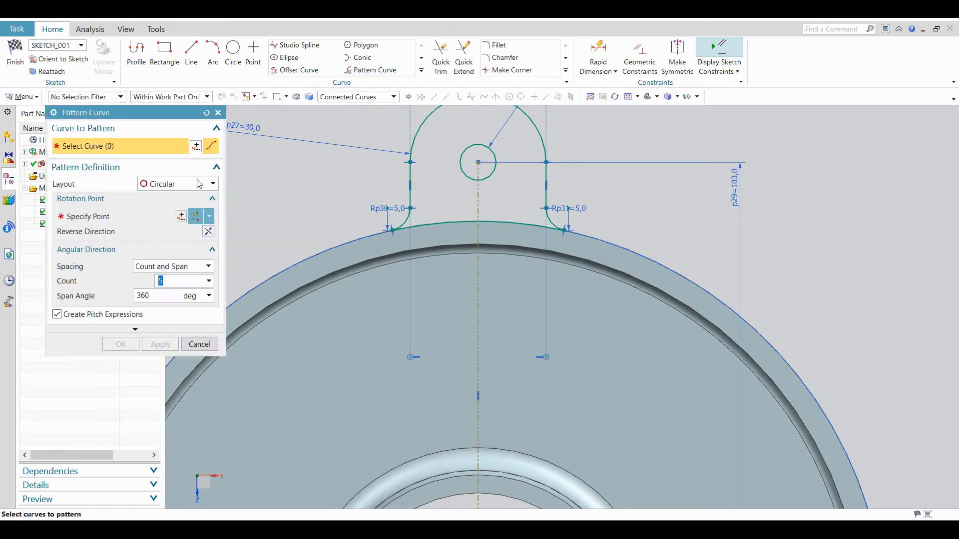
left_click(410, 174)
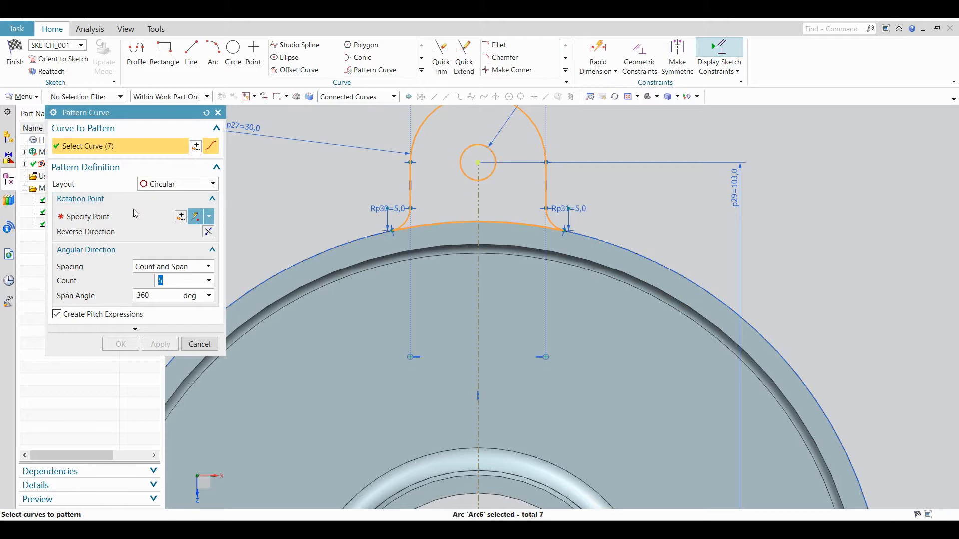
left_click(85, 216)
scroll(434, 255, "down", 3)
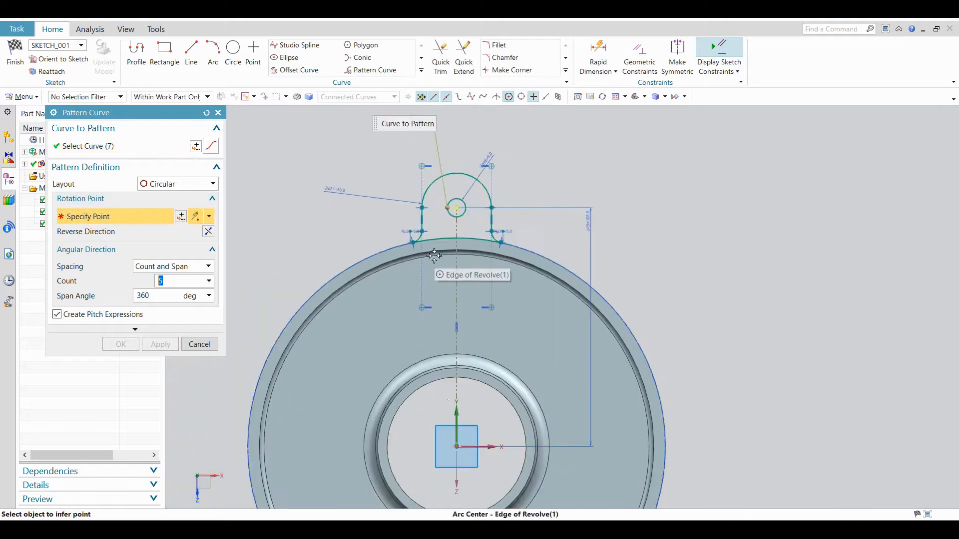
left_click(457, 446)
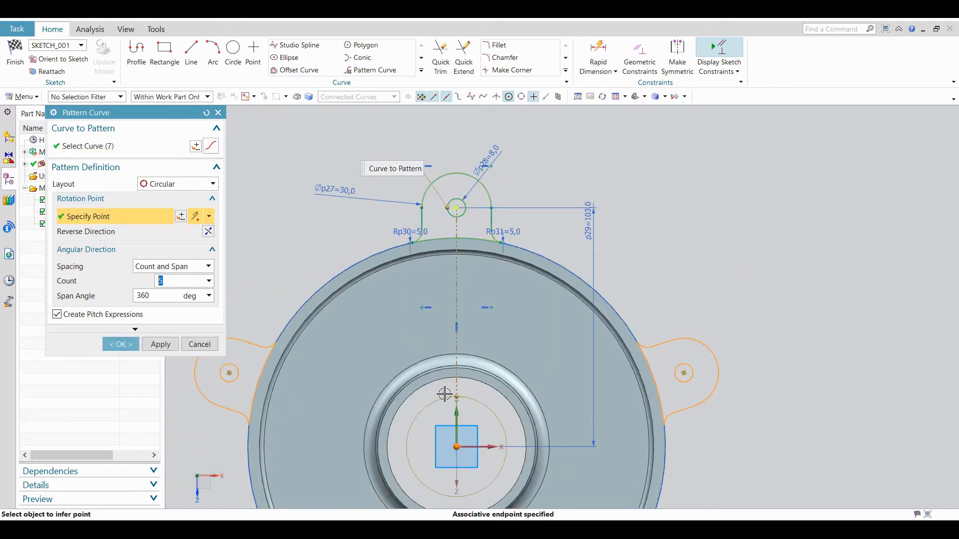
left_click(157, 298)
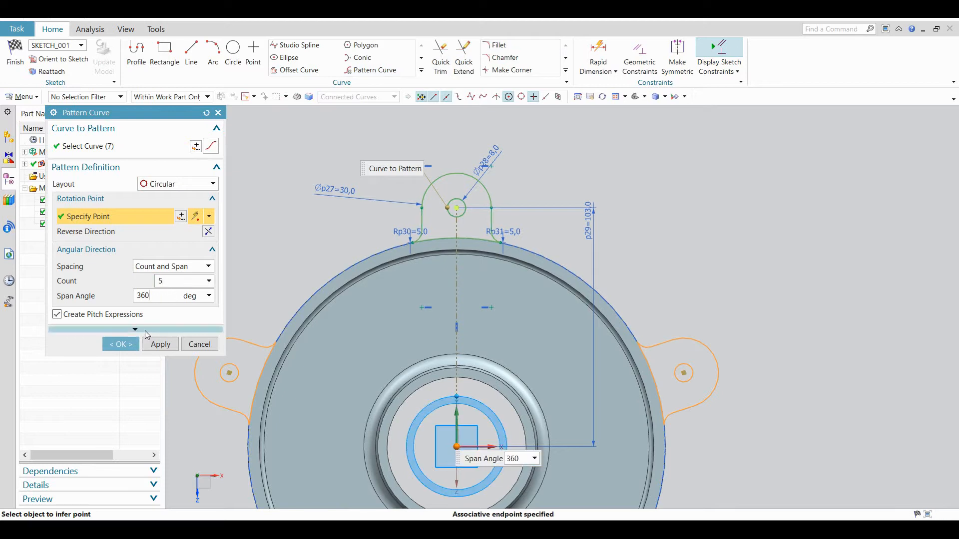
left_click(127, 344)
key("ctrl+f")
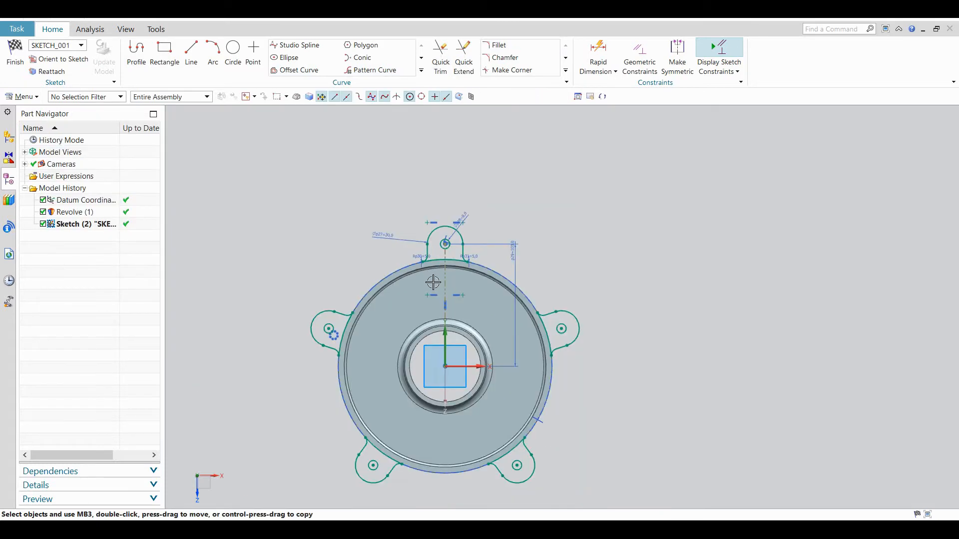
Finish the sketch and extrude the five lug profiles 10 mm in the reversed direction, united with the revolved body.
left_click(15, 55)
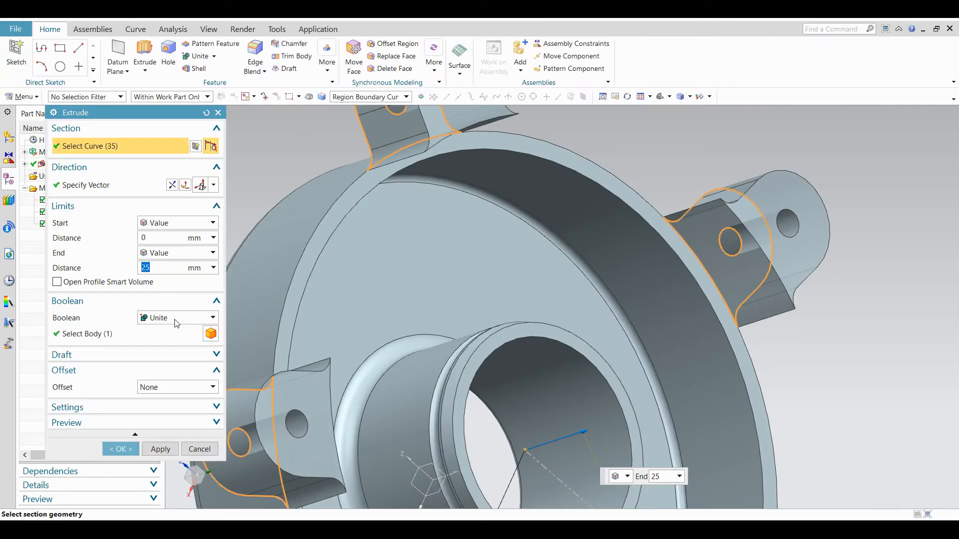
left_click(175, 319)
left_click(176, 322)
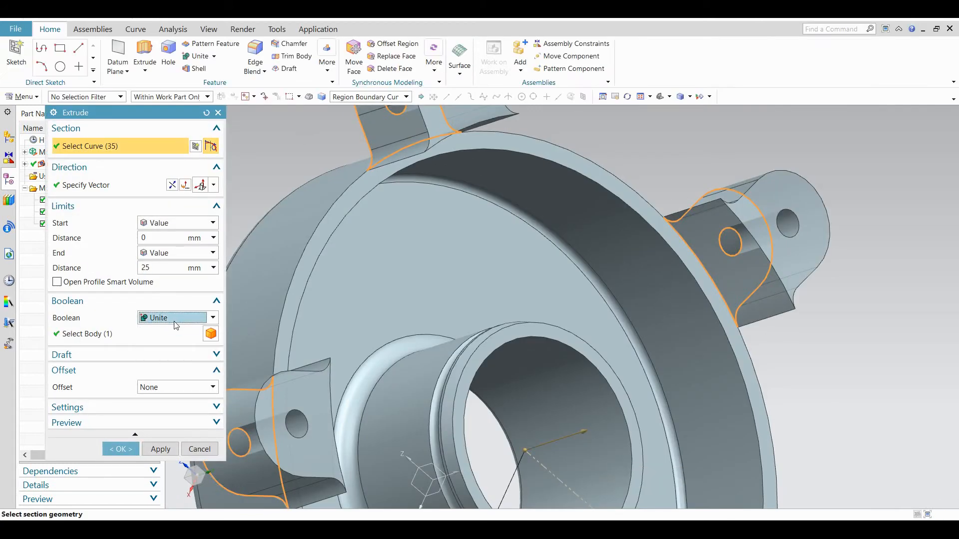
double_click(160, 268)
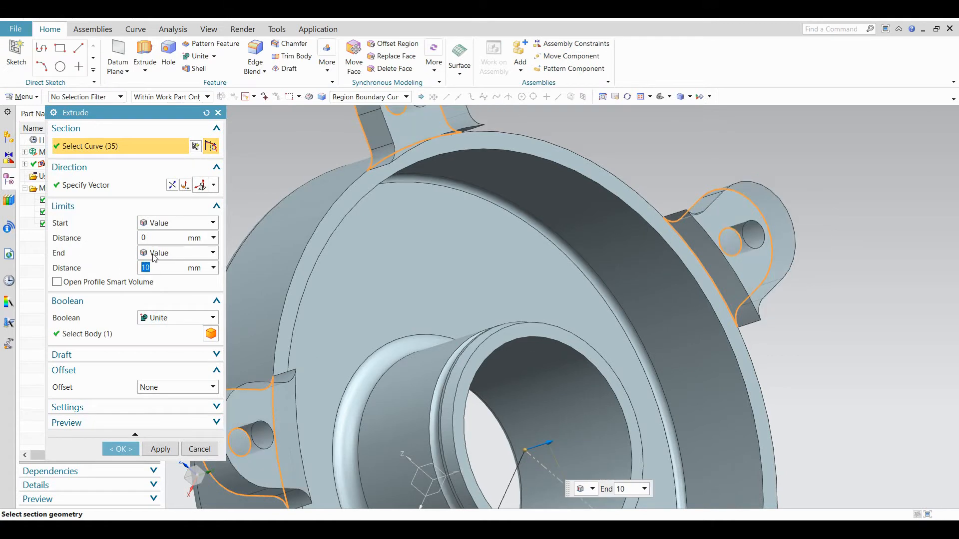
left_click(173, 186)
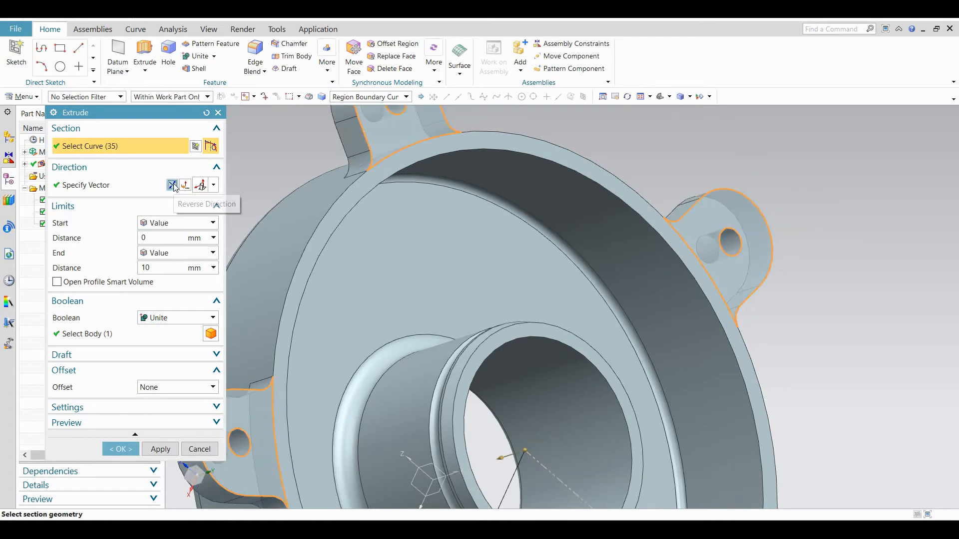
left_click(120, 449)
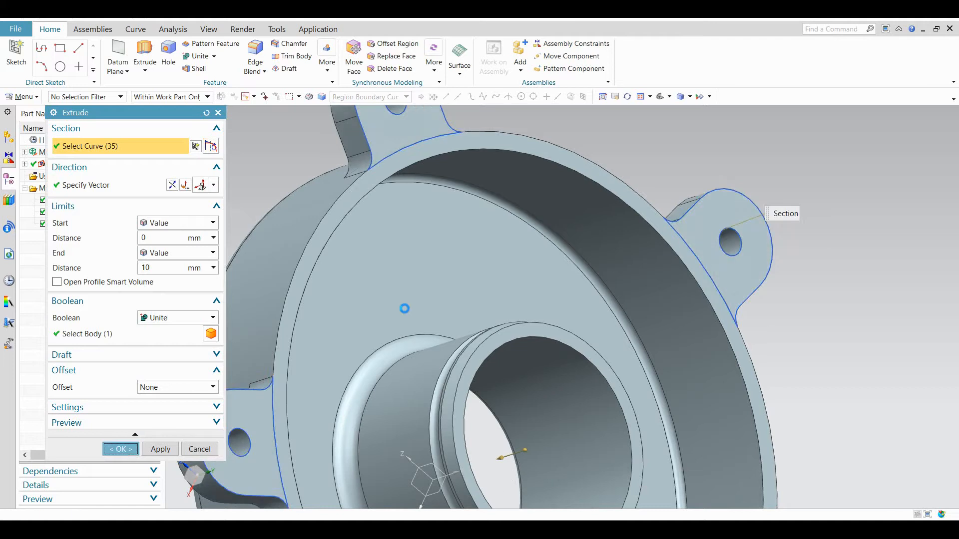
Start an Extrude section sketch on the back face of one lug, on the closed side of the part.
scroll(424, 278, "down", 5)
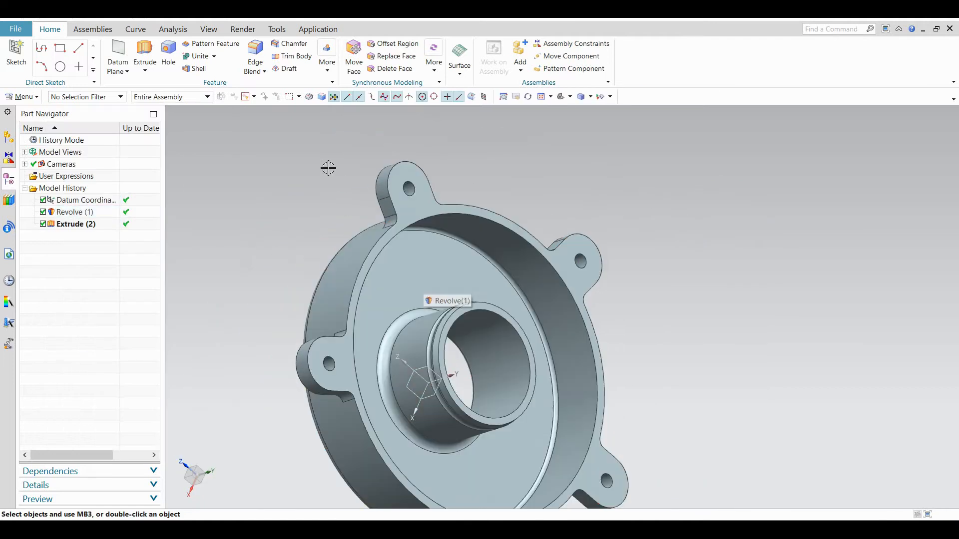
middle_click_drag(328, 167, 413, 175)
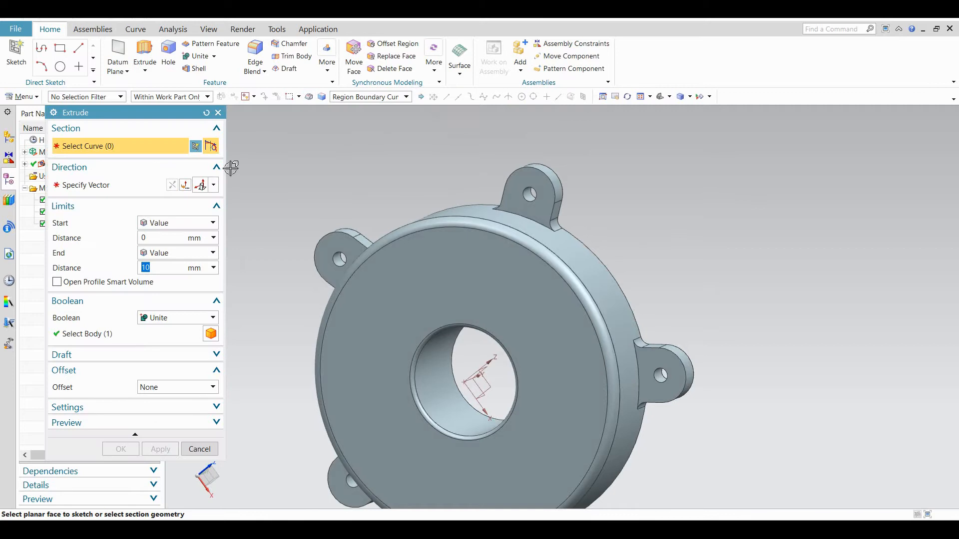
left_click(196, 146)
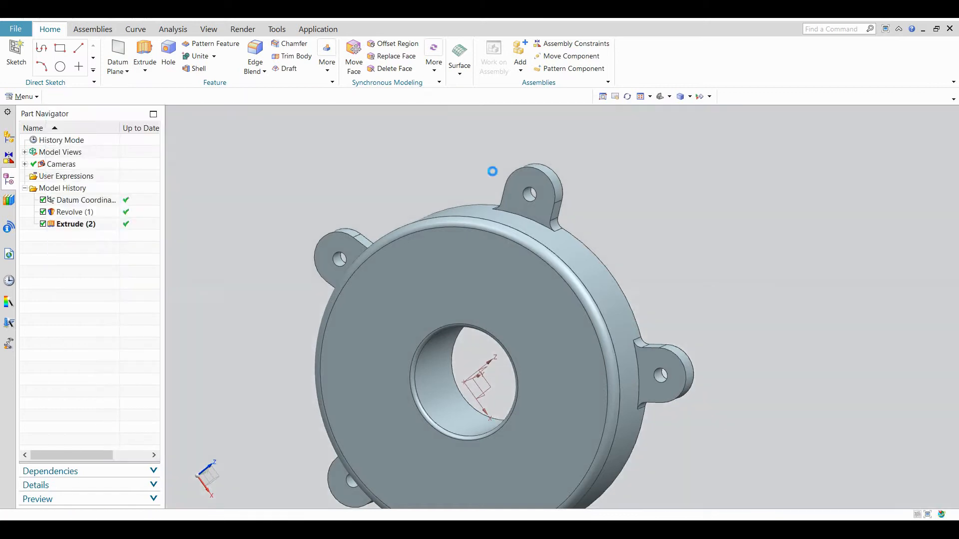
left_click(534, 178)
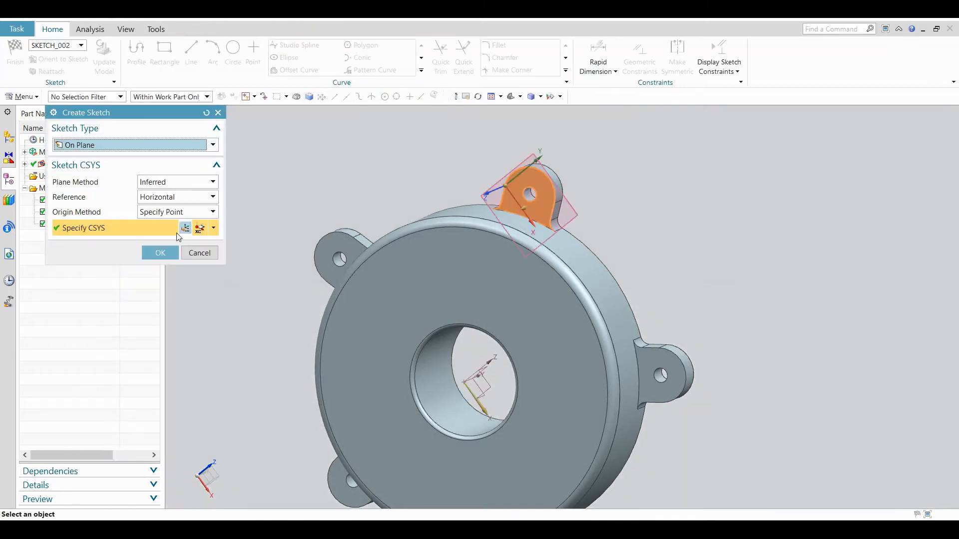
left_click(156, 252)
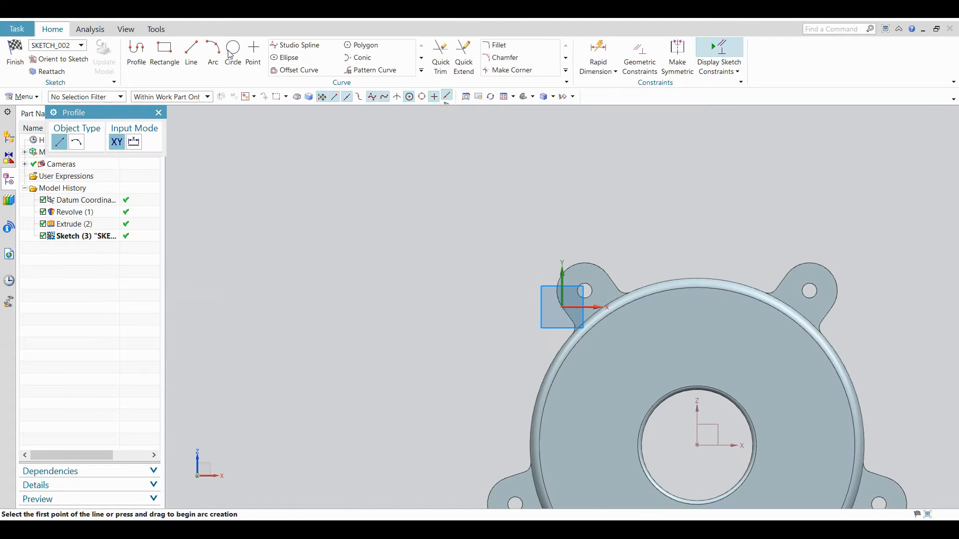
Draw a circle about 13.3 mm in diameter concentric with the lug's hole.
left_click(233, 50)
scroll(550, 280, "up", 5)
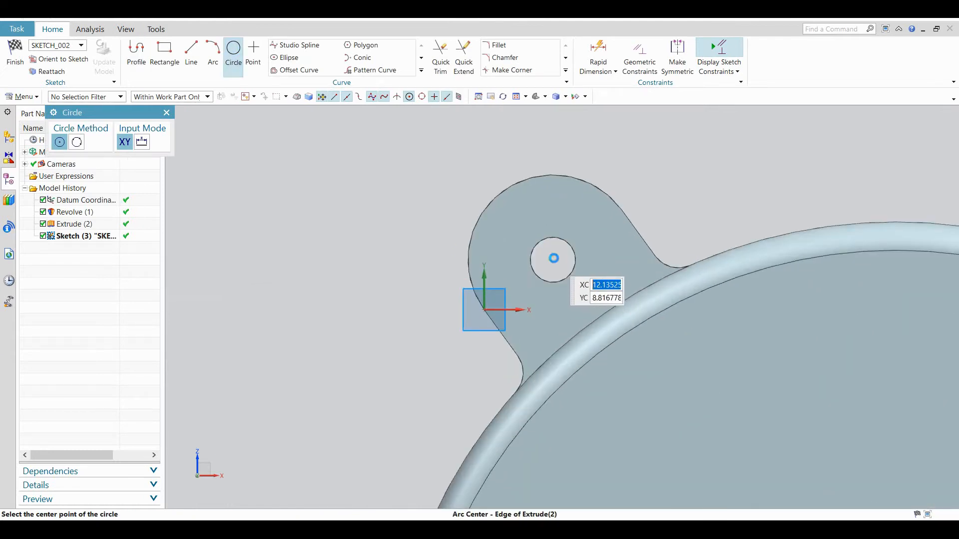
left_click(552, 260)
left_click(578, 231)
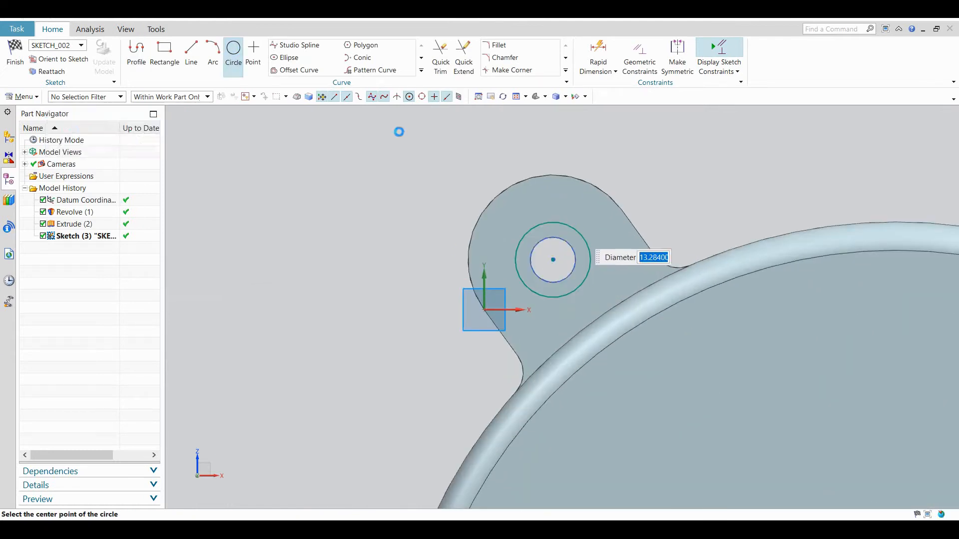
Dimension the new circle around the lug's hole and set its diameter to 15 mm.
left_click(581, 53)
left_click(547, 223)
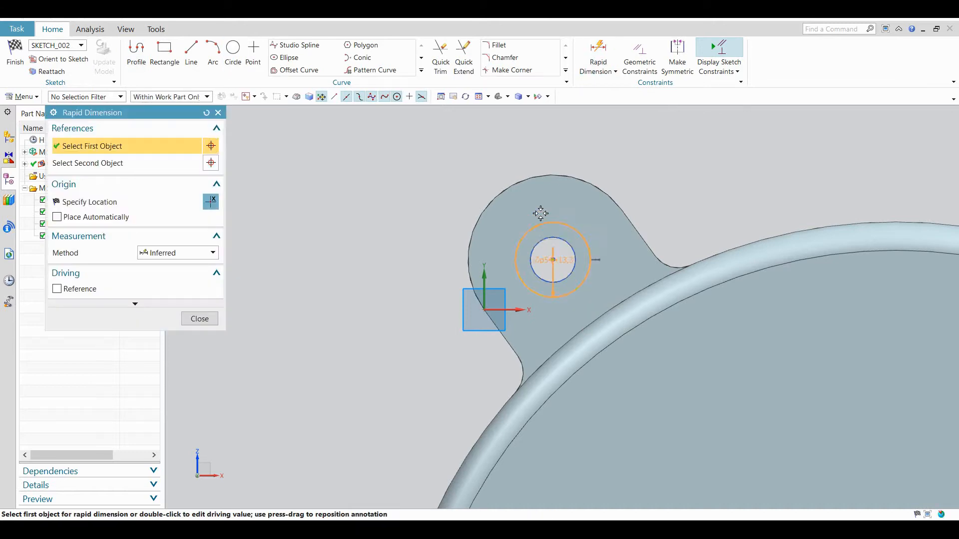
left_click(543, 204)
type("1")
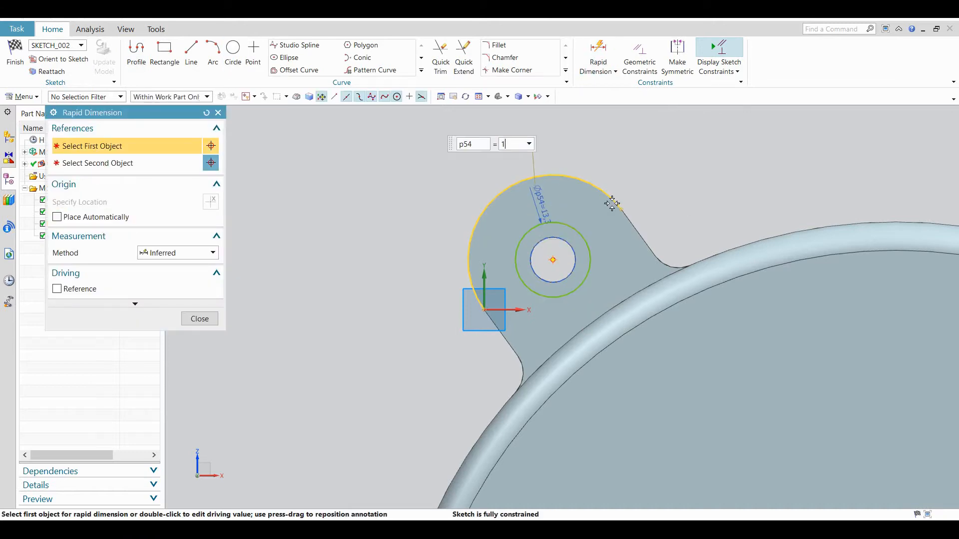
type("5")
key("Return")
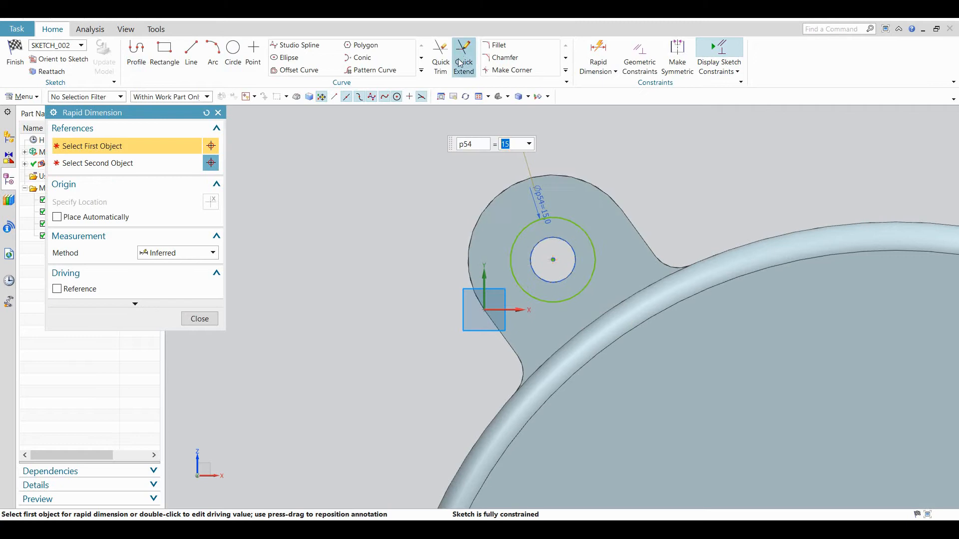
Pattern the 15 mm circle circularly about the part's centre with a count of 5 over a 360-degree span.
left_click(359, 71)
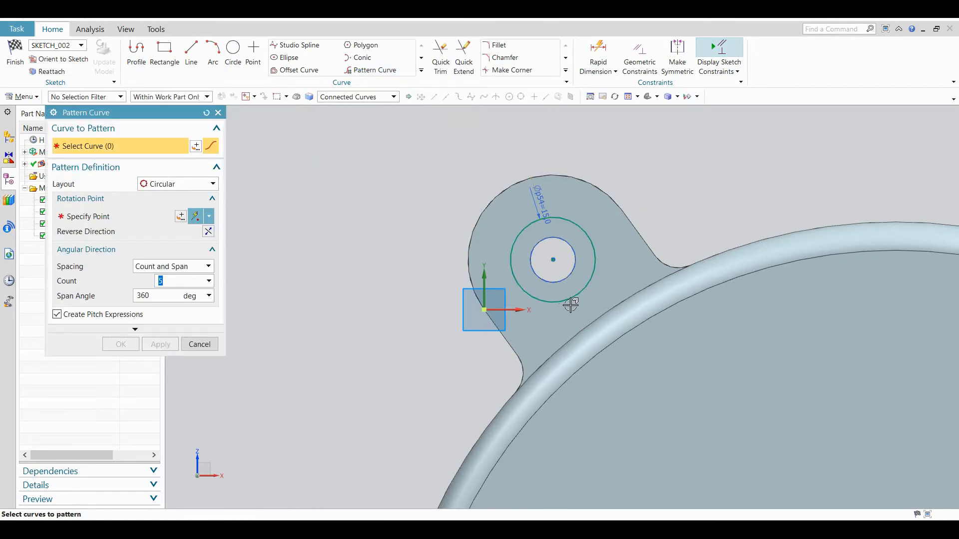
left_click(116, 217)
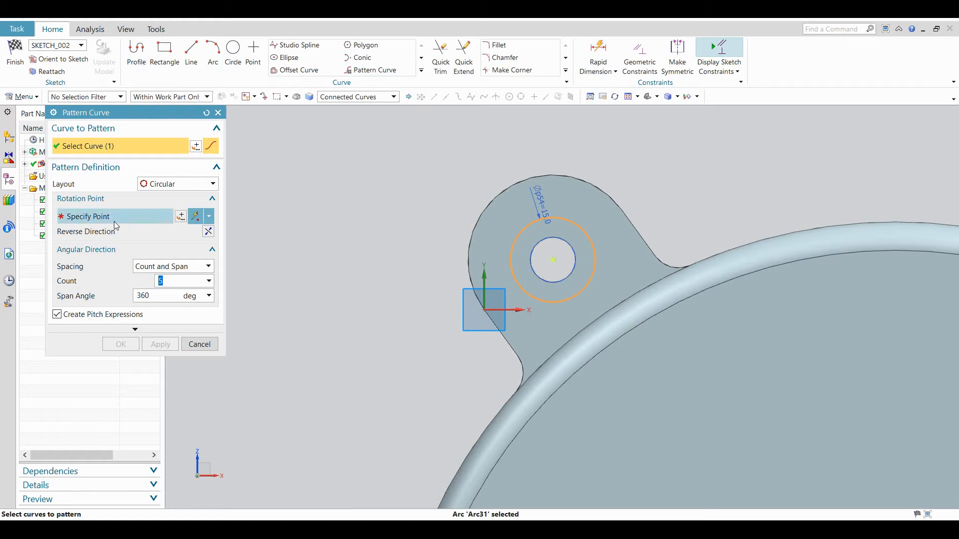
scroll(550, 230, "down", 5)
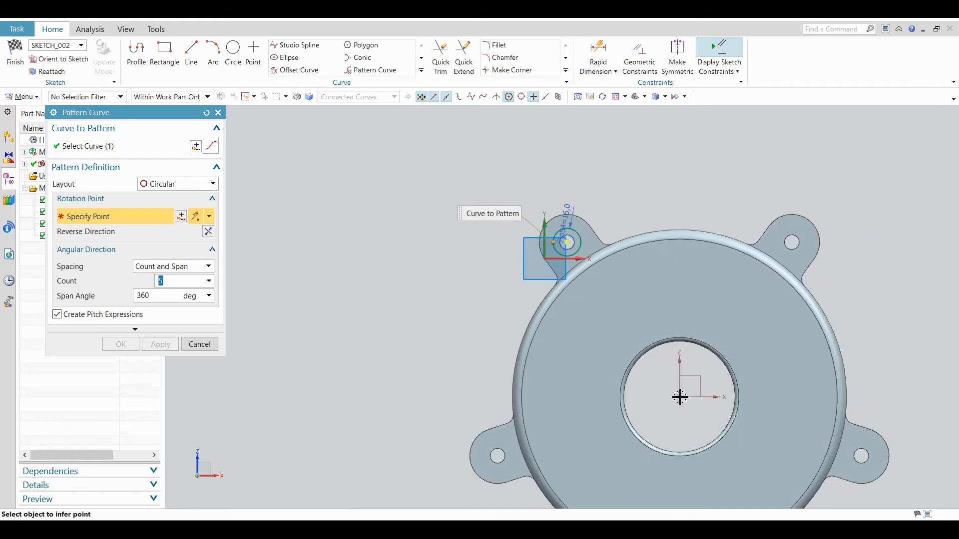
left_click(680, 397)
scroll(615, 380, "down", 3)
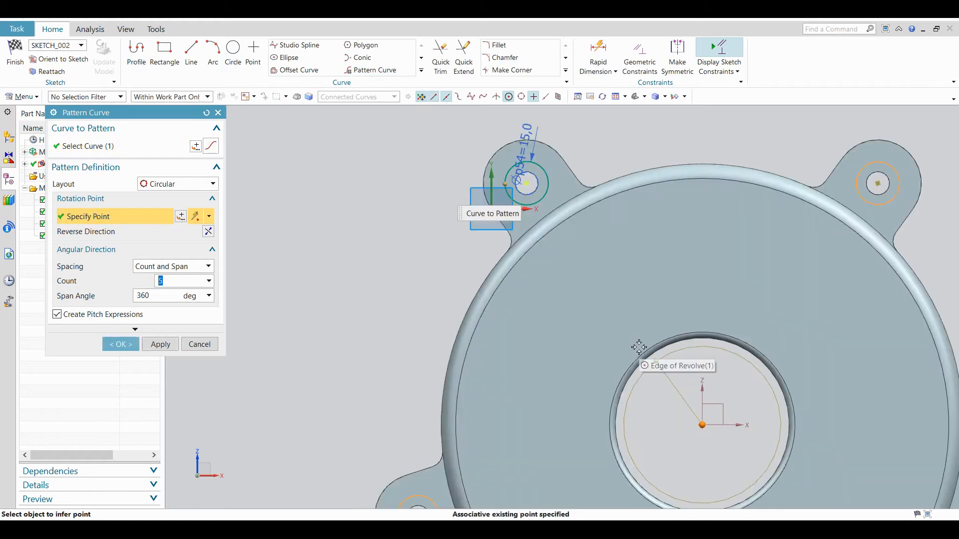
scroll(649, 457, "down", 2)
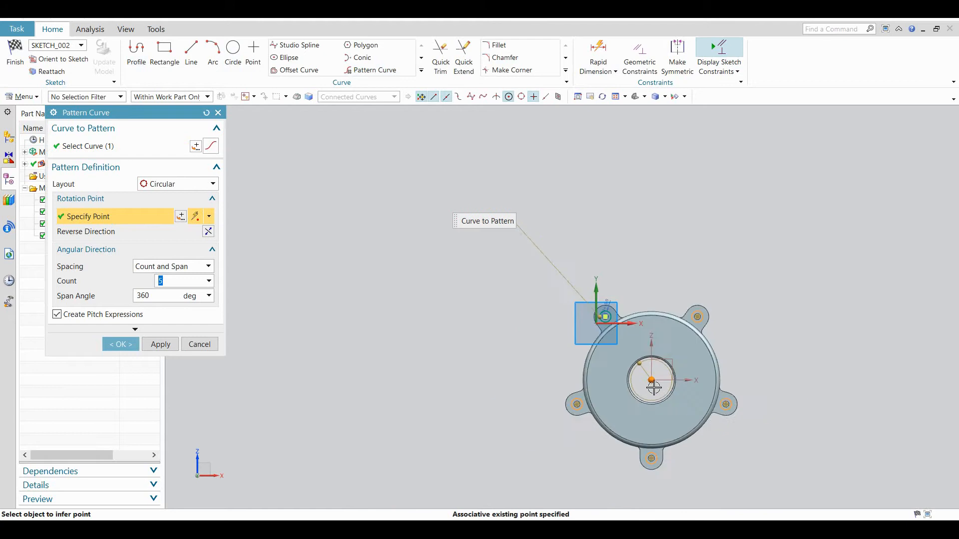
left_click(120, 345)
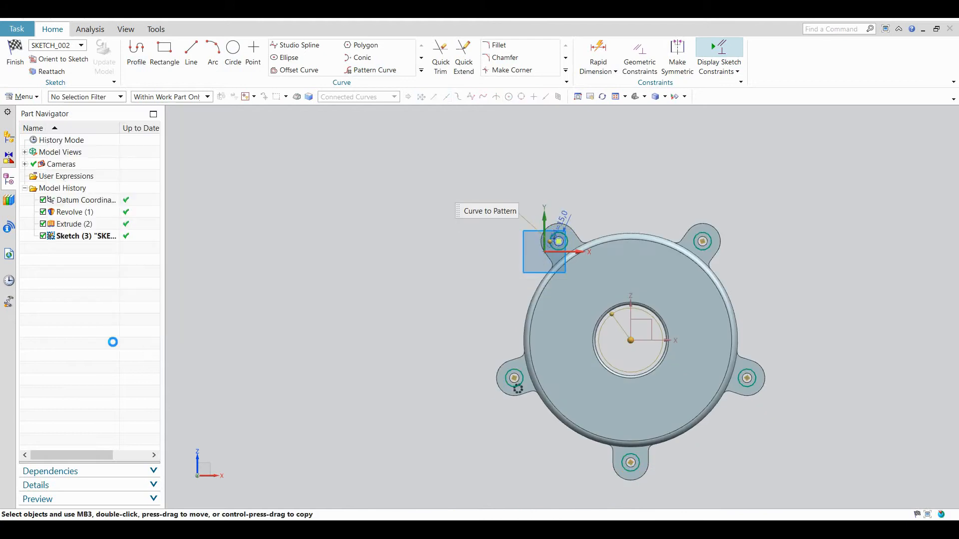
Finish the sketch and extrude the five 15 mm circles 5 mm into the lugs, subtracting them from the body.
left_click(15, 56)
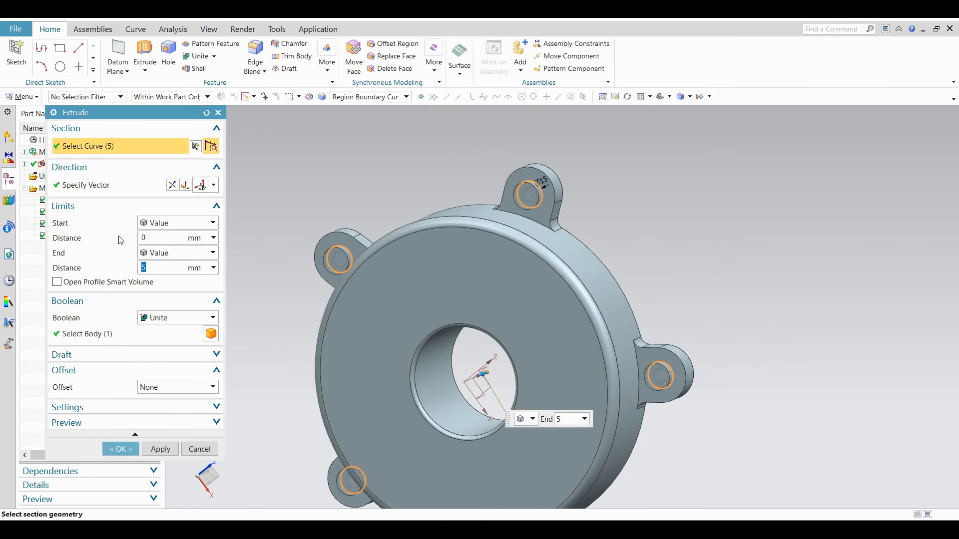
left_click(163, 319)
left_click(161, 353)
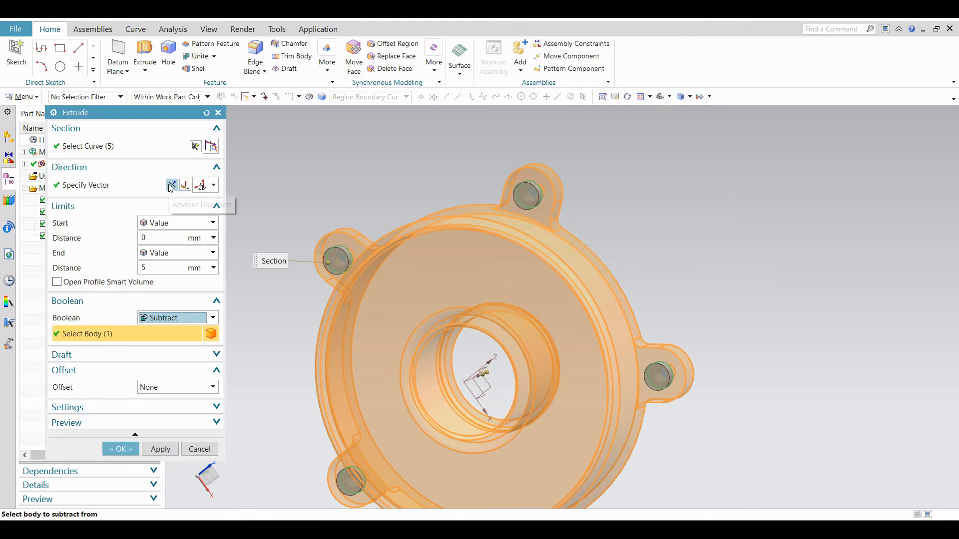
left_click(113, 450)
middle_click_drag(388, 191, 280, 221)
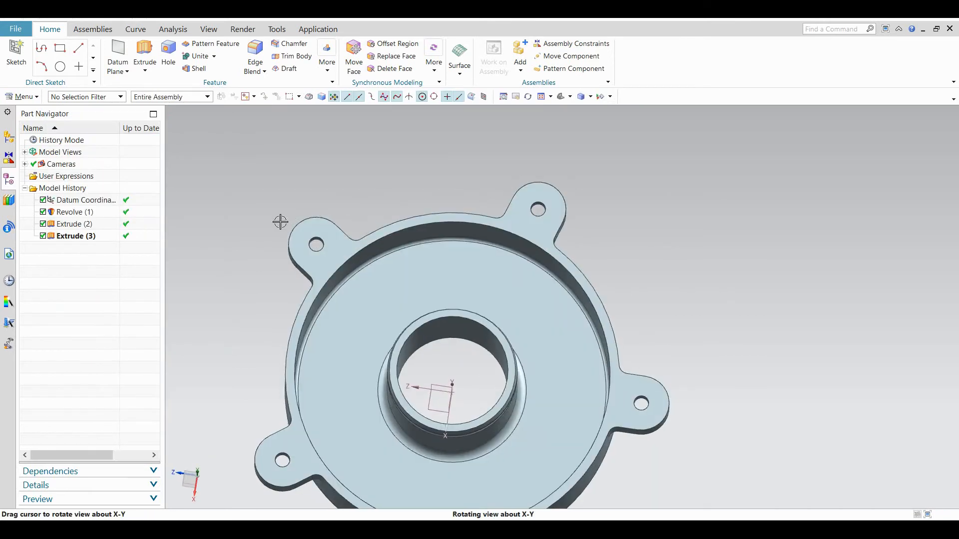
left_click(136, 52)
left_click(357, 270)
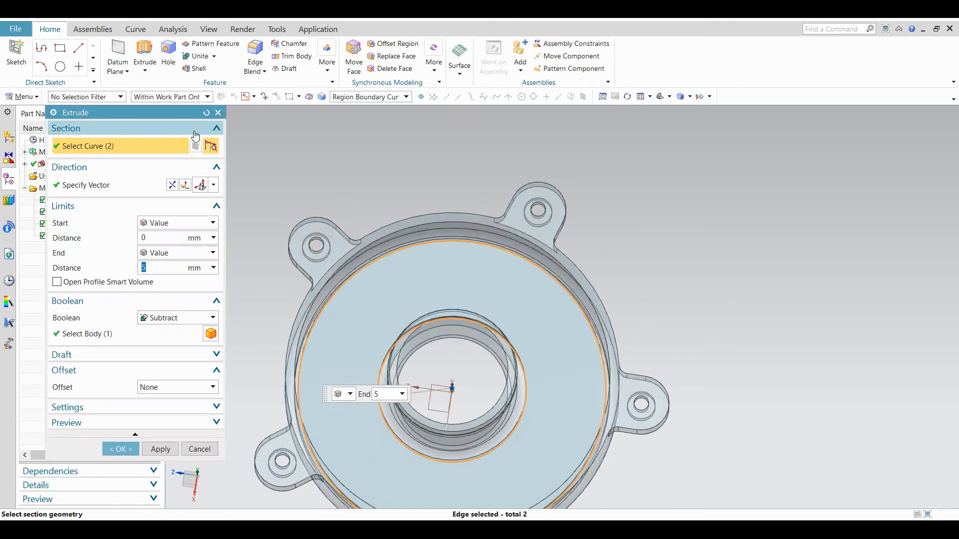
left_click(219, 112)
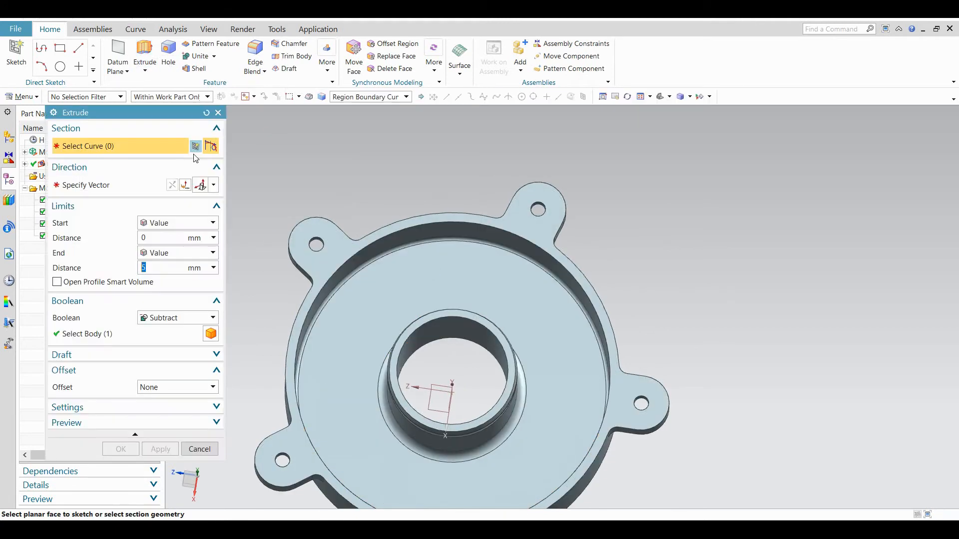
Start a sketch on the part's inner floor face and draw a vertical line from the origin up past the rim groove.
left_click(445, 274)
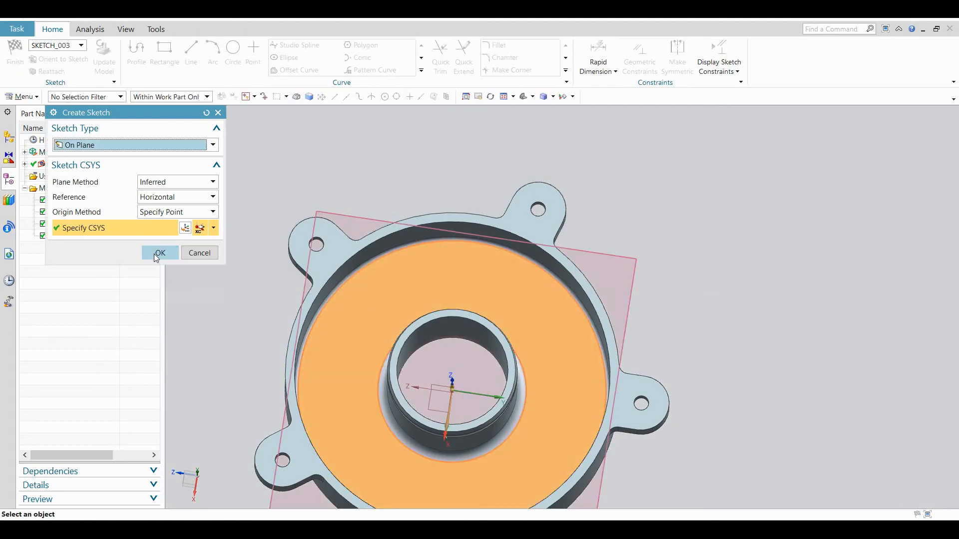
left_click(160, 253)
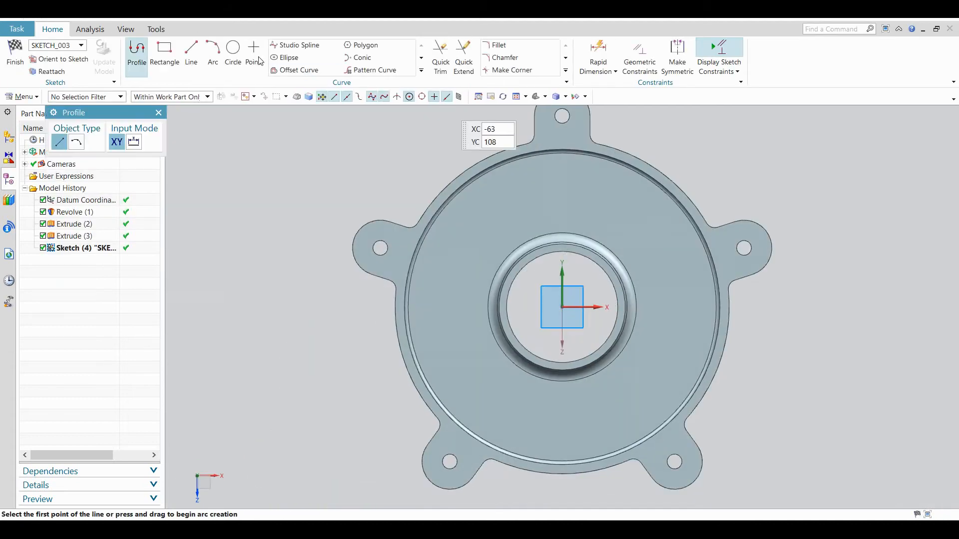
left_click(190, 51)
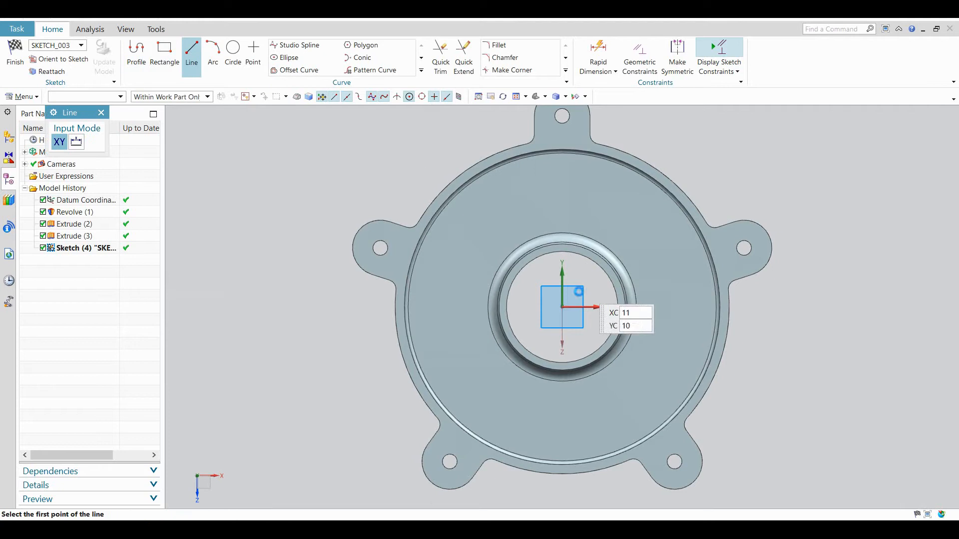
left_click(562, 307)
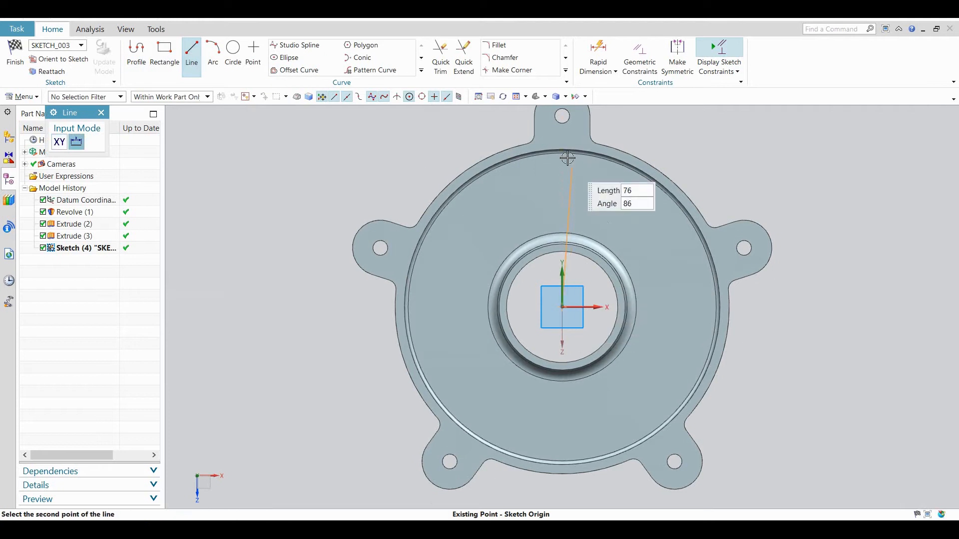
left_click(562, 134)
Draw a rectangle about 11.5 mm wide and 56 mm high around the vertical line, from the outer rim to the central hub.
left_click(169, 58)
scroll(559, 154, "up", 5)
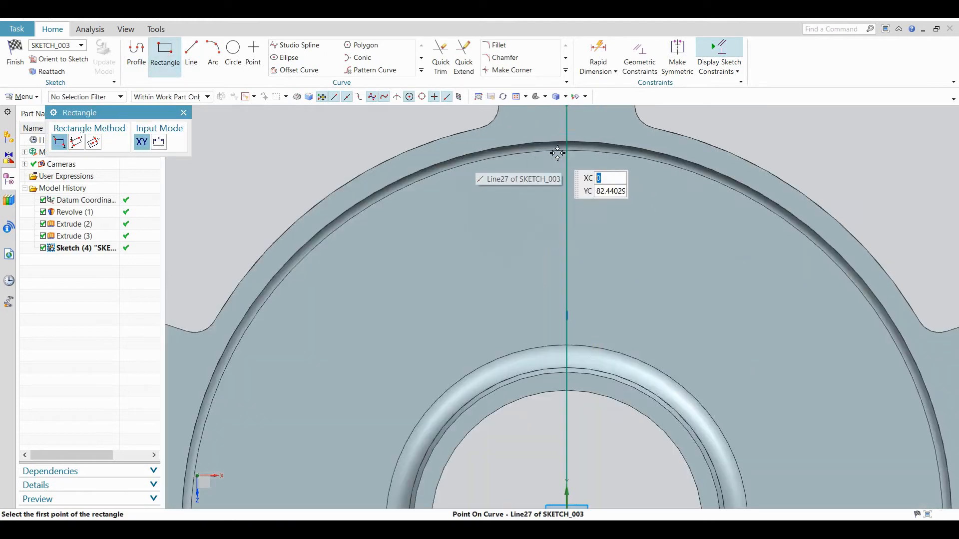
left_click(545, 130)
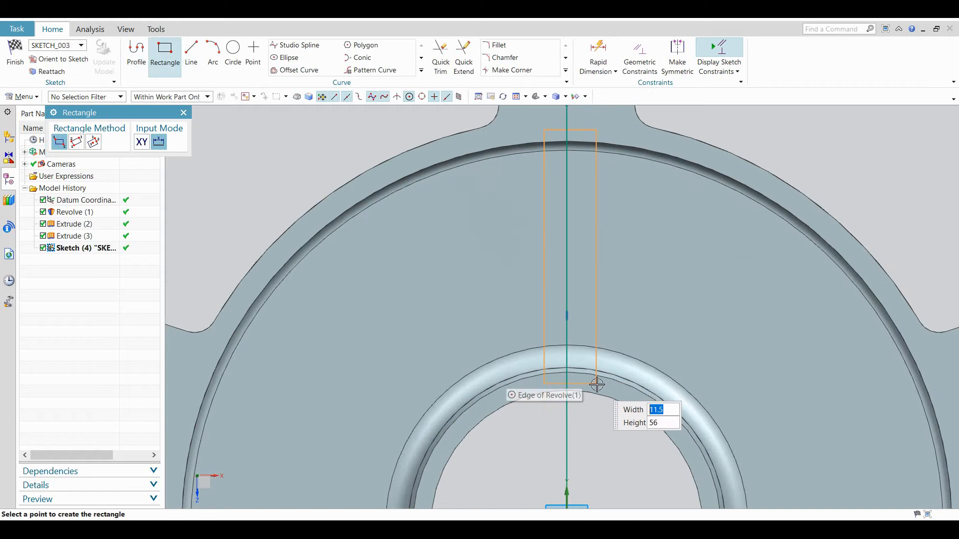
left_click(596, 382)
scroll(536, 261, "down", 3)
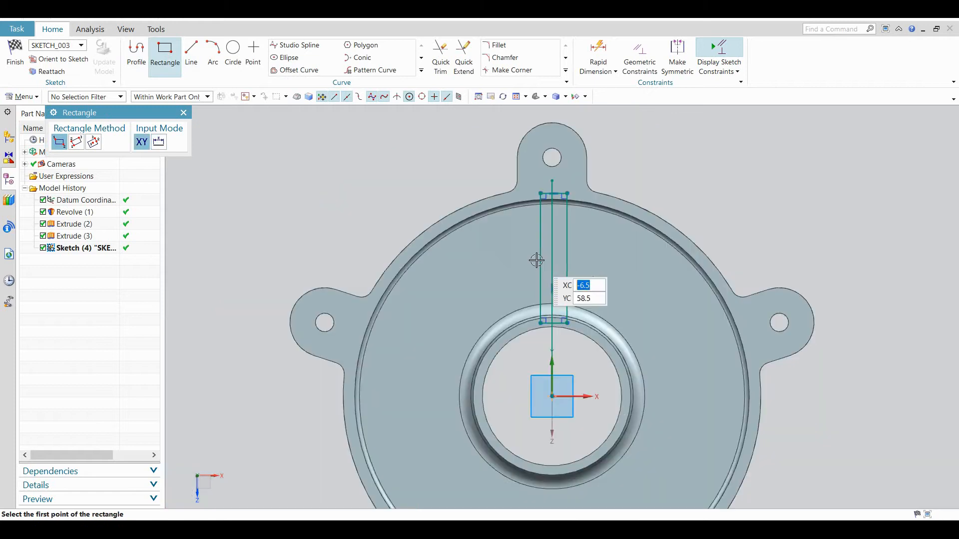
left_click(554, 392)
scroll(637, 219, "down", 3)
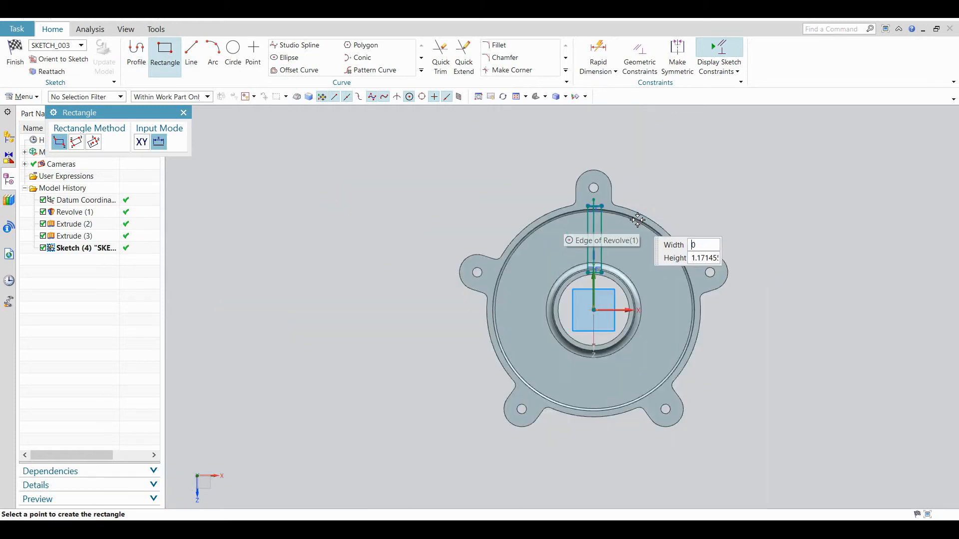
scroll(630, 216, "up", 3)
scroll(631, 217, "up", 3)
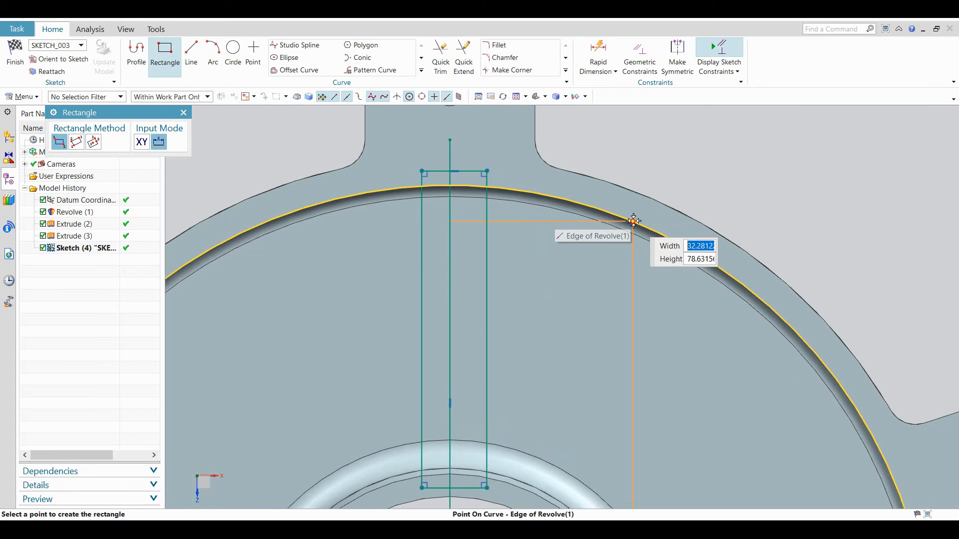
left_click(633, 220)
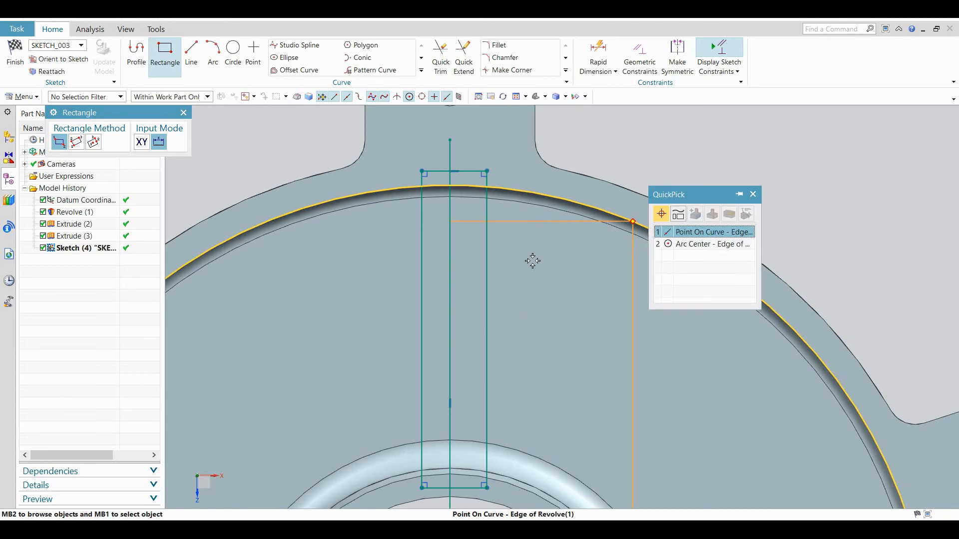
left_click(749, 198)
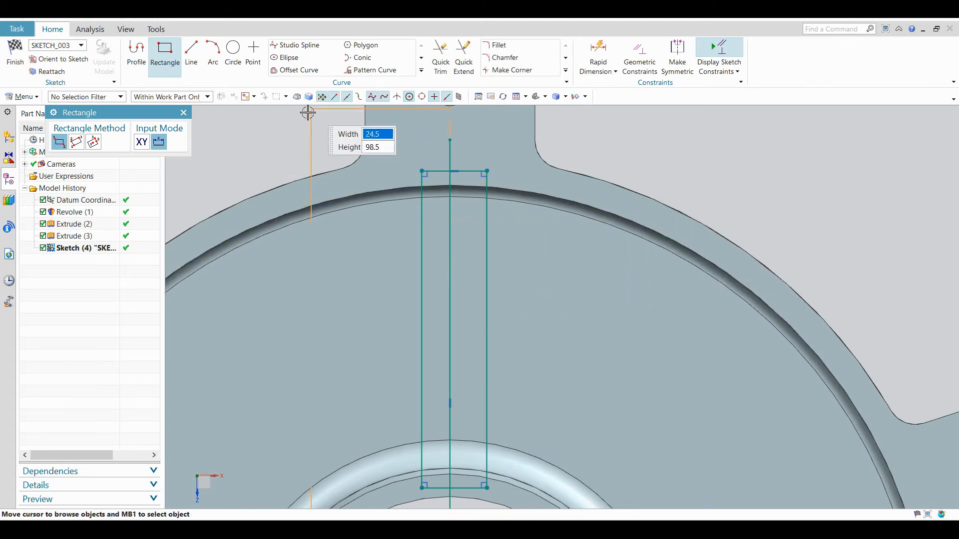
key("Escape")
Draw a circle centred on the origin that passes through the inner edge of the outer rim.
left_click(234, 56)
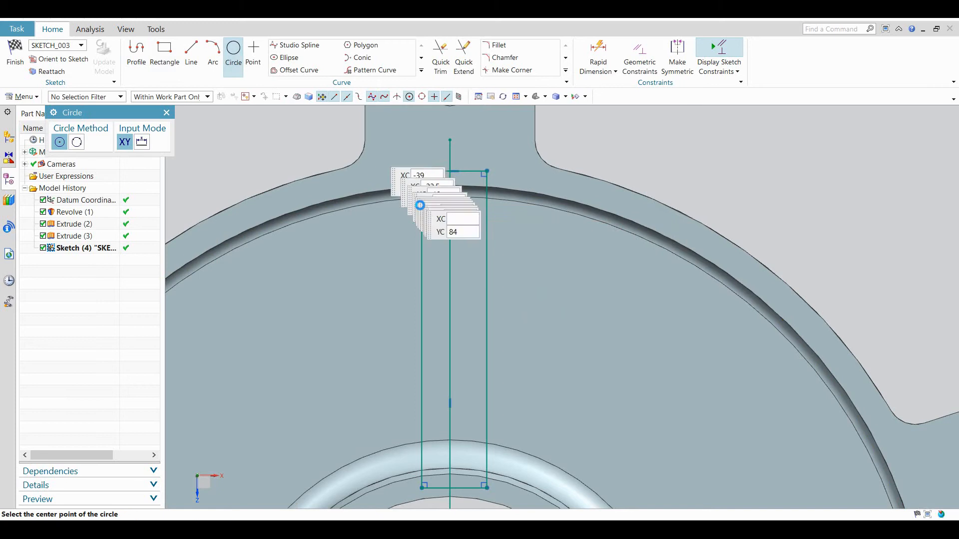
scroll(422, 205, "down", 2)
left_click(439, 501)
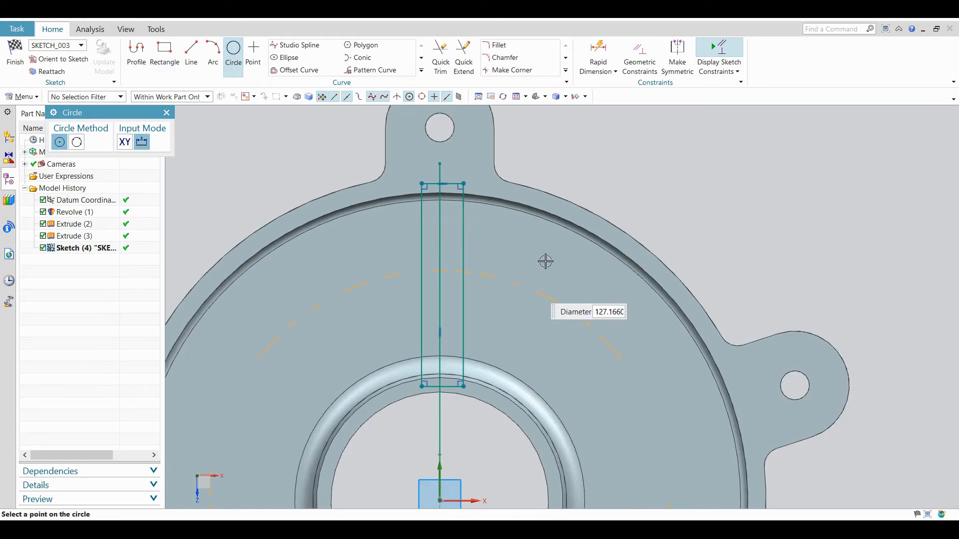
left_click(562, 221)
left_click(653, 230)
Draw a second circle of 68 mm diameter centred on the origin, through the outer edge of the hub's end face.
scroll(466, 418, "down", 2)
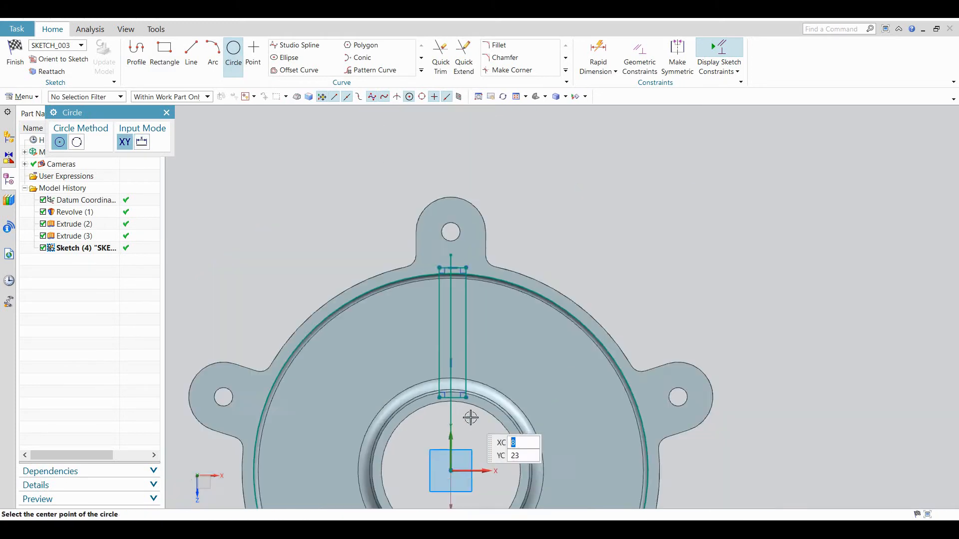
scroll(439, 460, "up", 1)
left_click(454, 469)
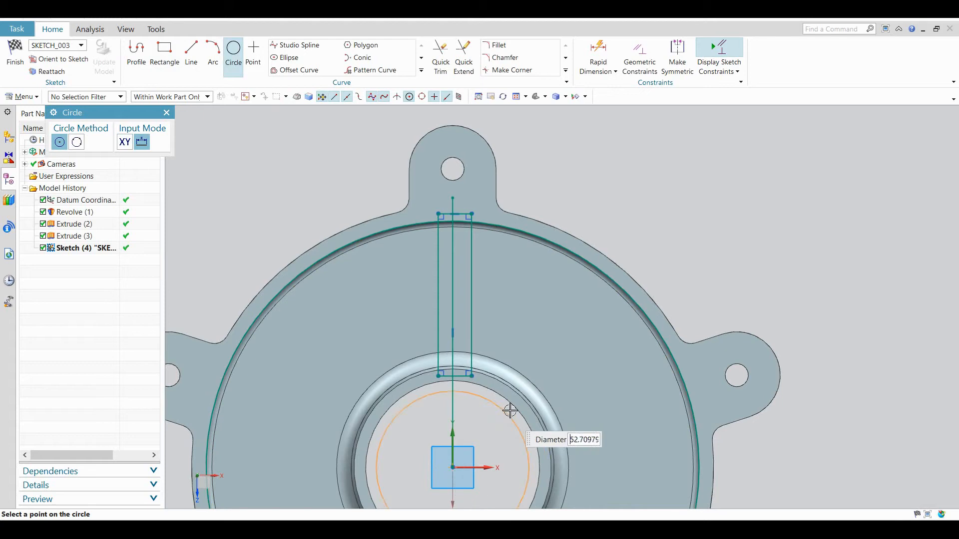
scroll(507, 397, "up", 3)
type("0")
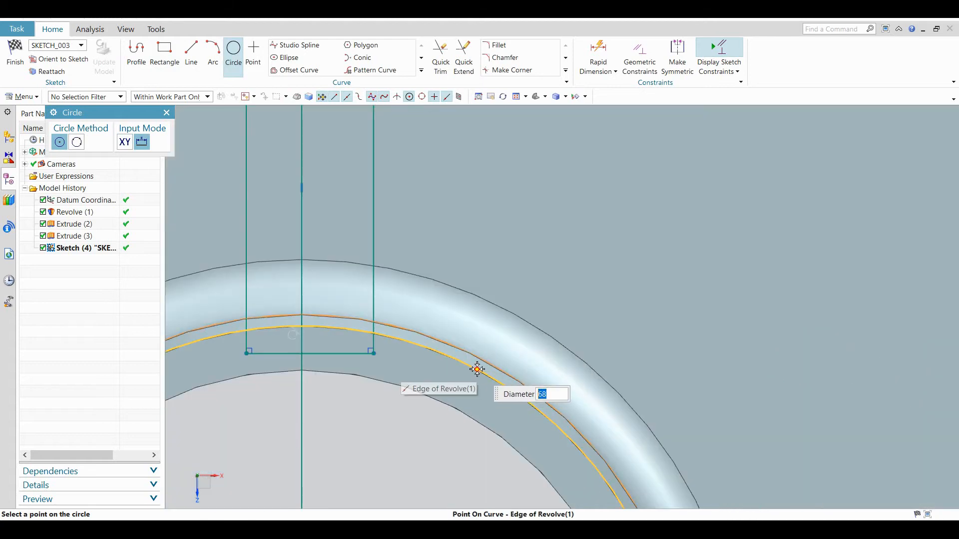
left_click(537, 368)
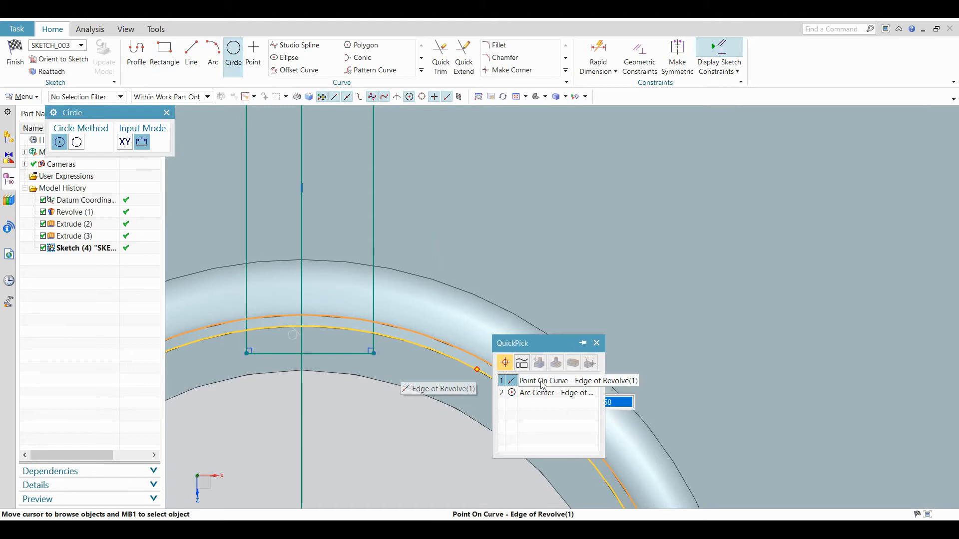
left_click(535, 380)
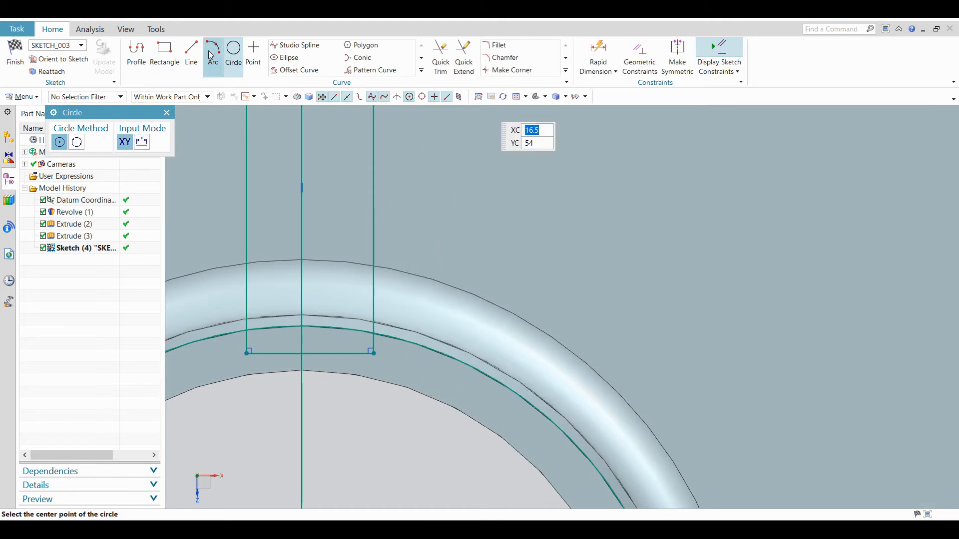
Dimension the distance between the rectangle's left side and the vertical centre line and set it to 2.5 mm.
left_click(598, 53)
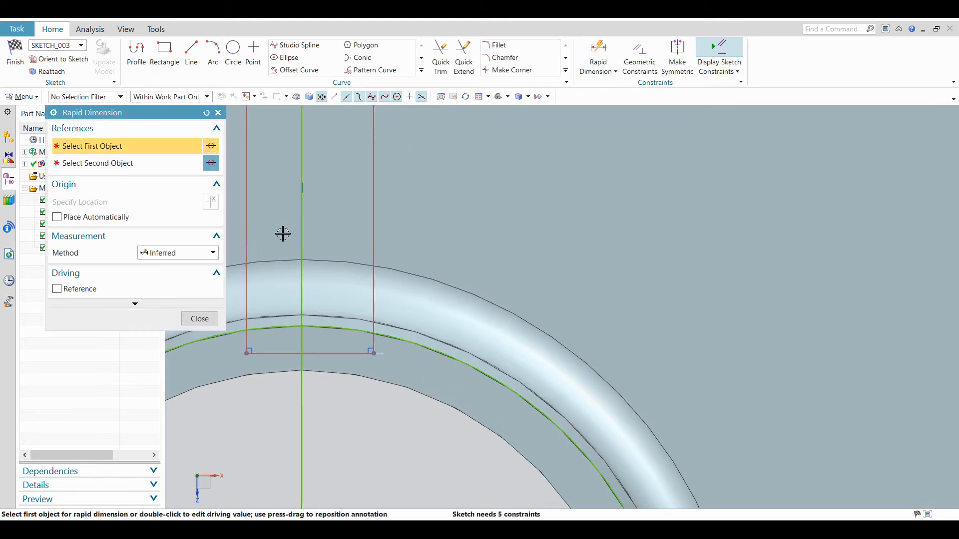
scroll(450, 237, "down", 5)
left_click(412, 193)
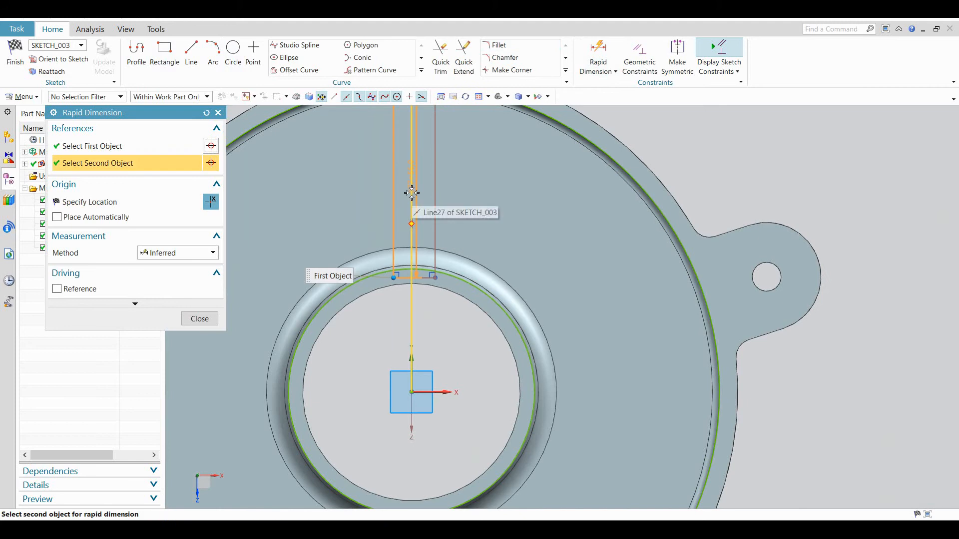
left_click(375, 208)
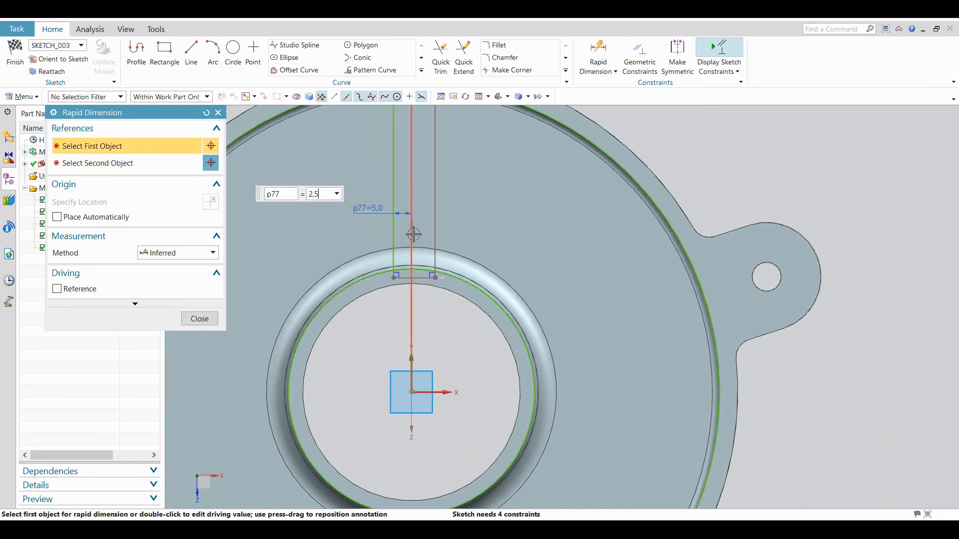
Dimension the rectangle's width between its two long sides and set it to 5 mm.
left_click(400, 233)
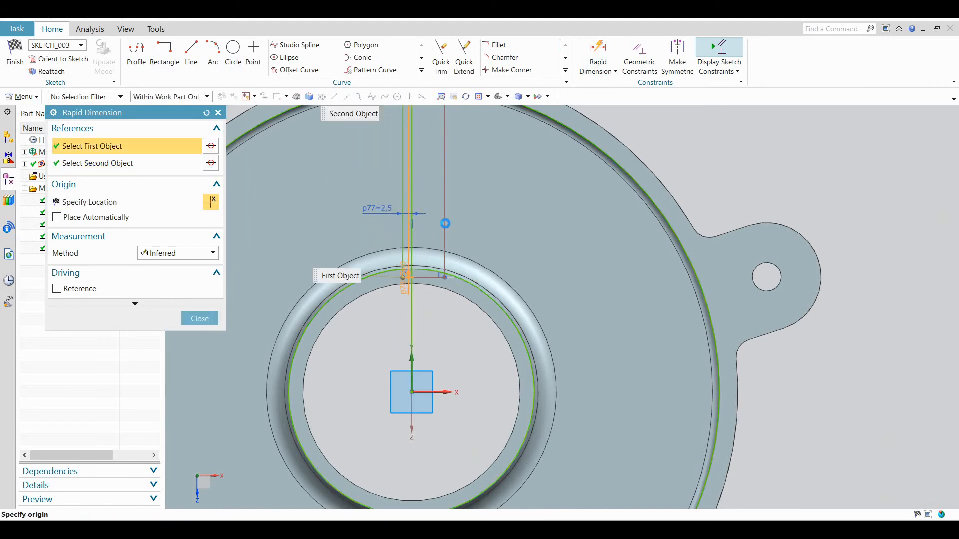
left_click(386, 190)
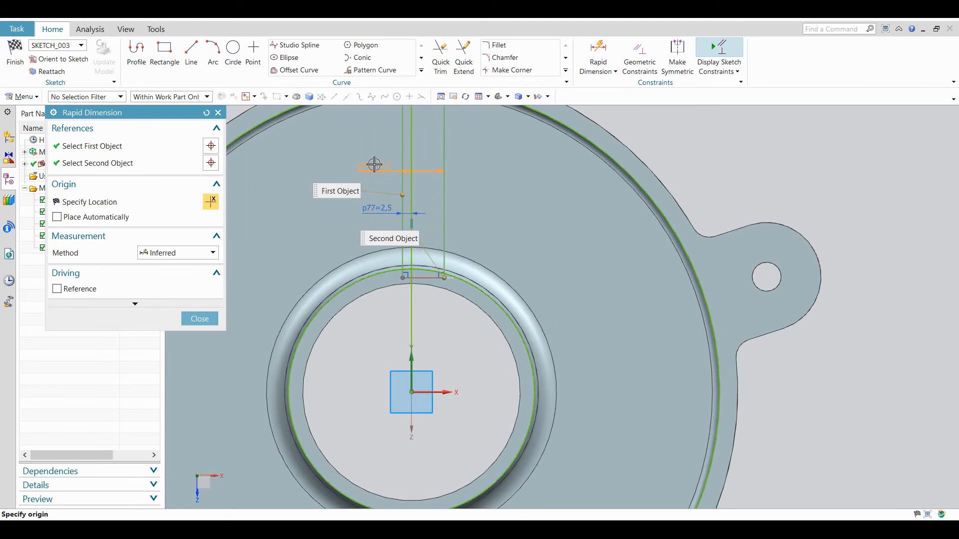
left_click(375, 164)
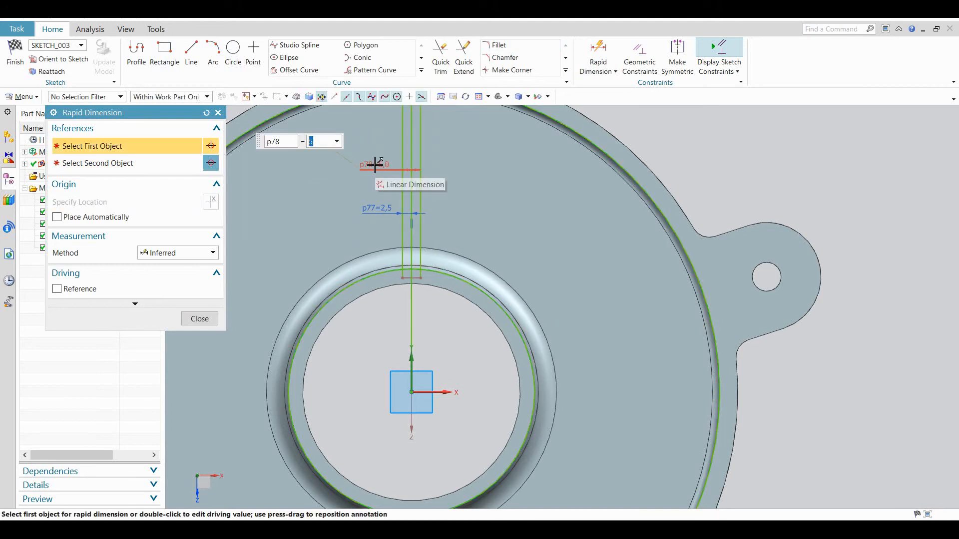
Trim the rectangle's lower end beyond the hub circle and remove the rest of that circle outside the rib profile.
left_click(441, 59)
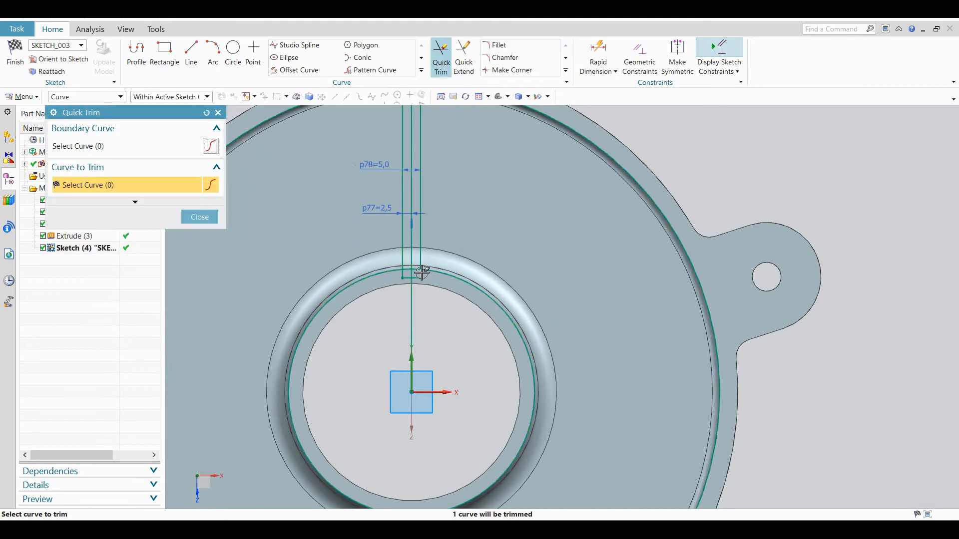
scroll(421, 272, "up", 5)
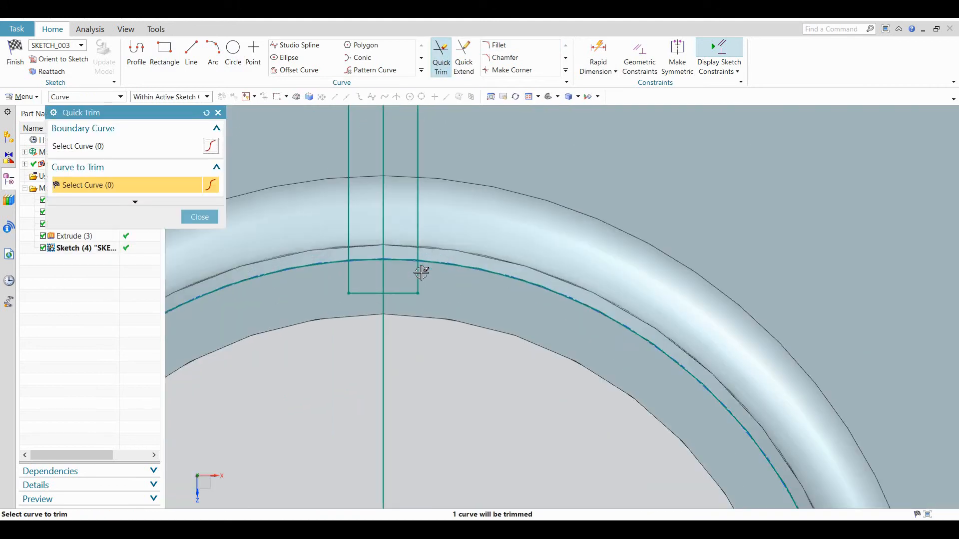
left_click(366, 295)
left_click(402, 293)
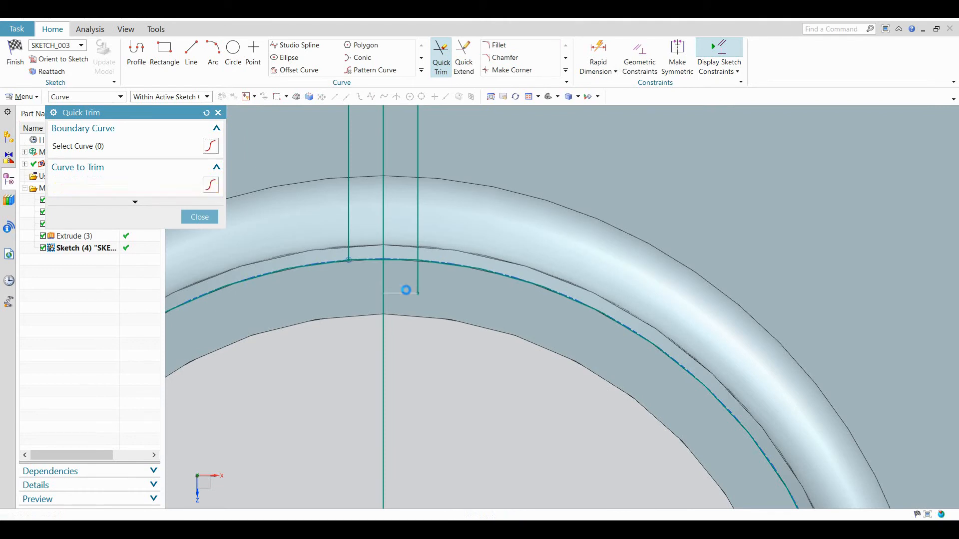
left_click(441, 264)
Trim the rectangle's upper end beyond the rim circle and remove the rest of that circle outside the rib profile.
scroll(443, 265, "down", 5)
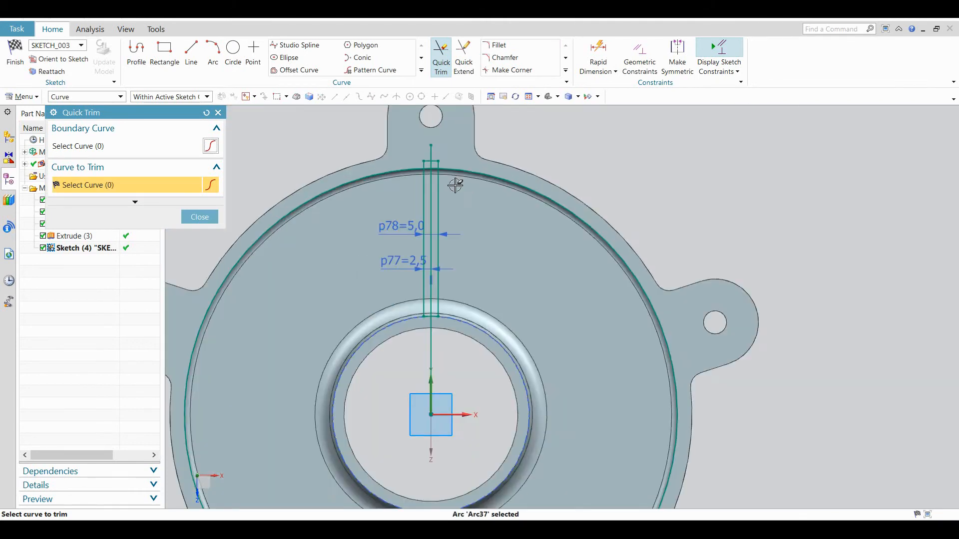
scroll(454, 185, "up", 5)
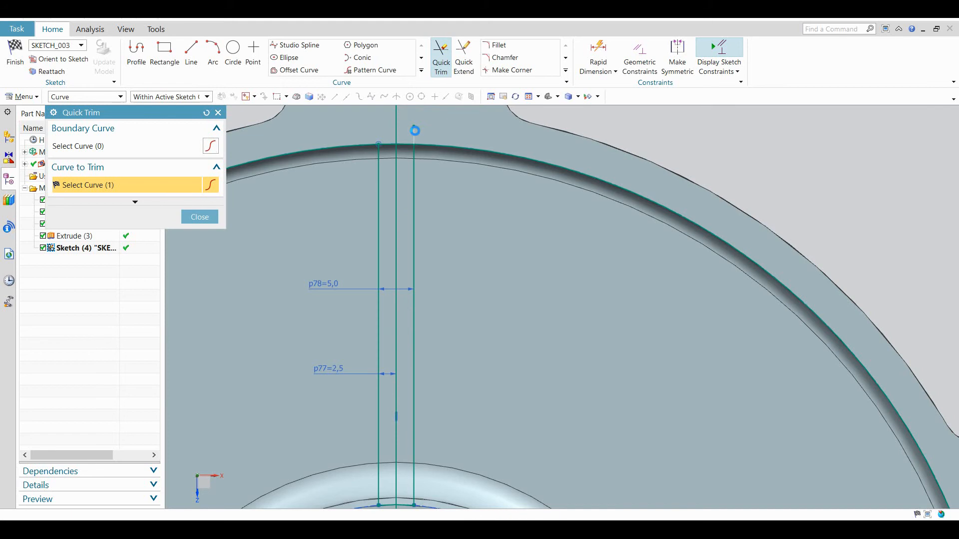
left_click(442, 144)
scroll(449, 144, "down", 3)
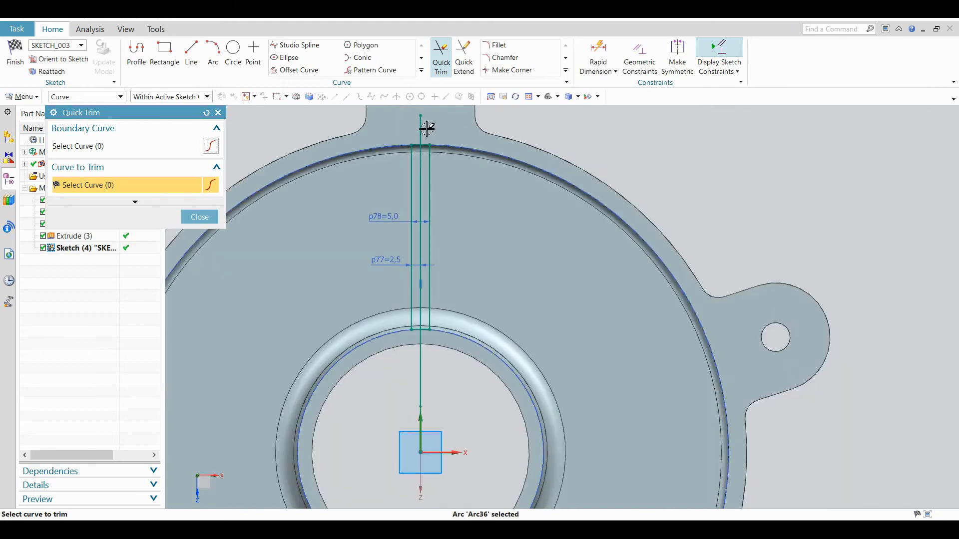
Convert the vertical centre line of the rib profile to a reference line.
key("Escape")
right_click(421, 128)
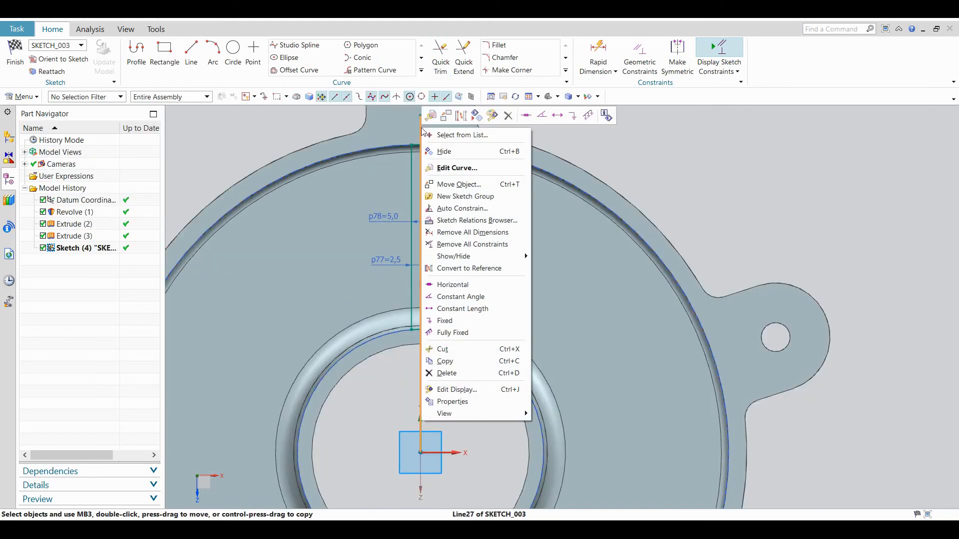
left_click(460, 117)
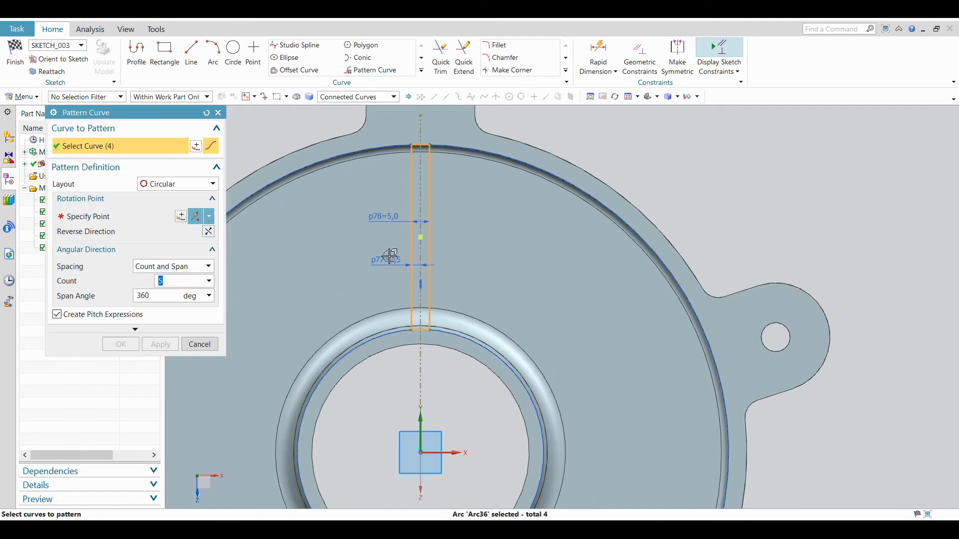
Pattern the four rib profile curves circularly about the origin with a count of 5 over a 360-degree span.
left_click(117, 217)
scroll(523, 255, "down", 4)
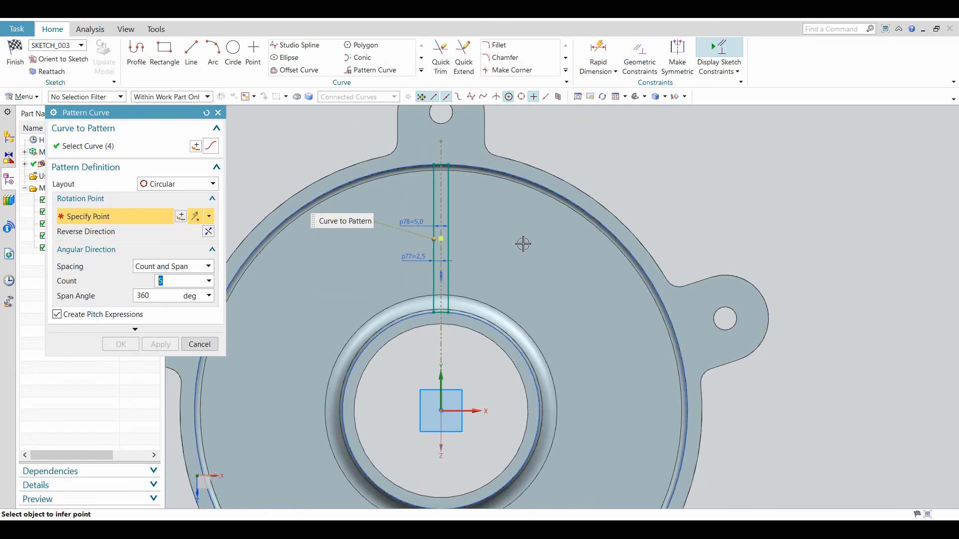
left_click(471, 351)
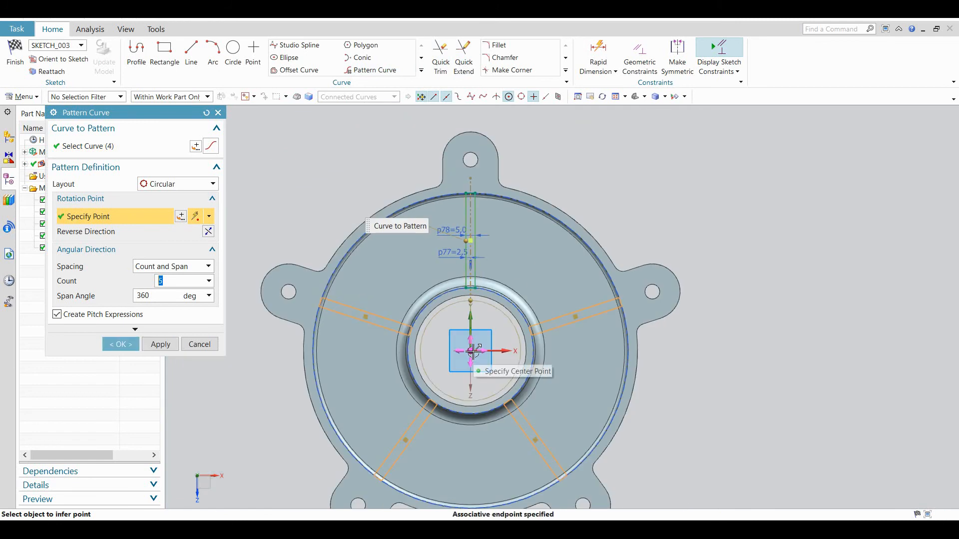
middle_click(198, 155)
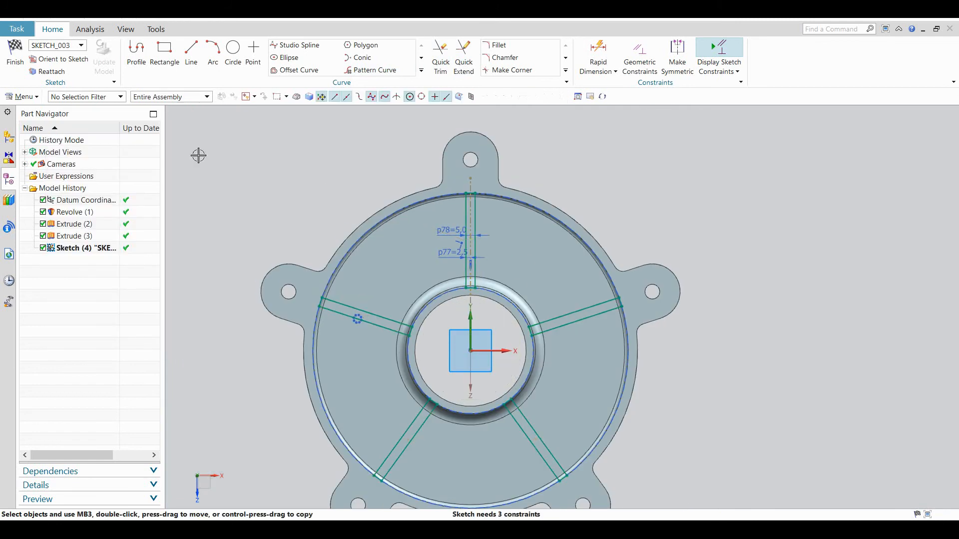
Finish the rib sketch and extrude the five rib profiles from 0 to 25 mm, united with the flanged body.
left_click(15, 55)
type("x")
type("2")
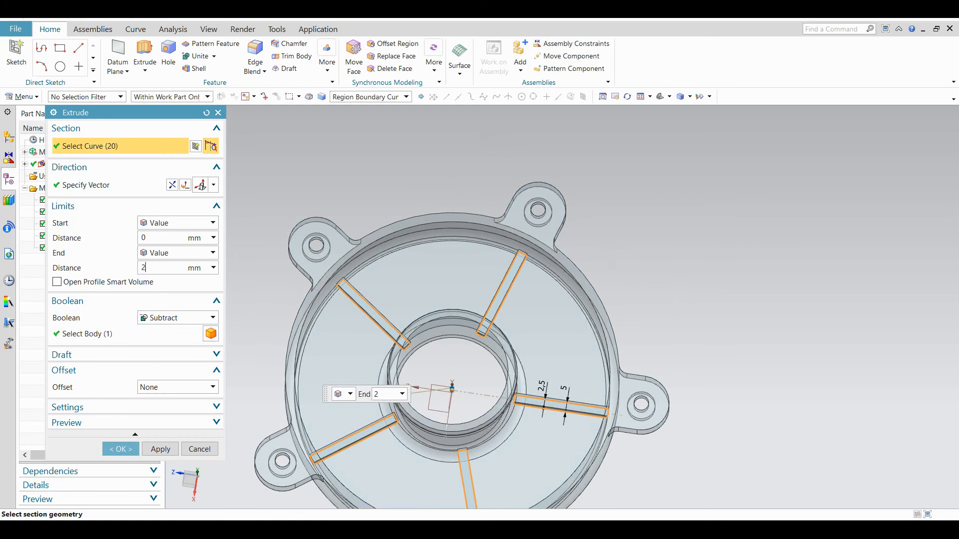
type("5")
key("Return")
left_click(183, 319)
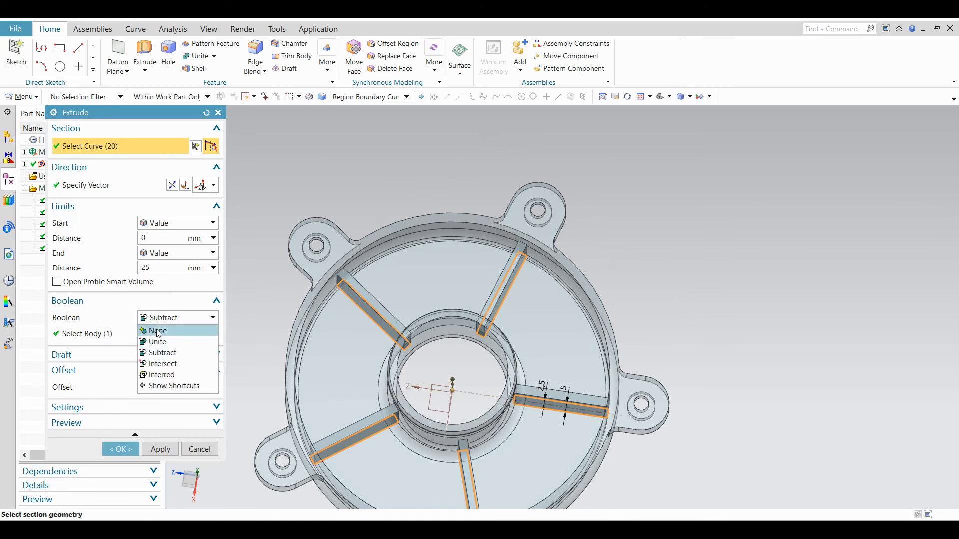
left_click(159, 343)
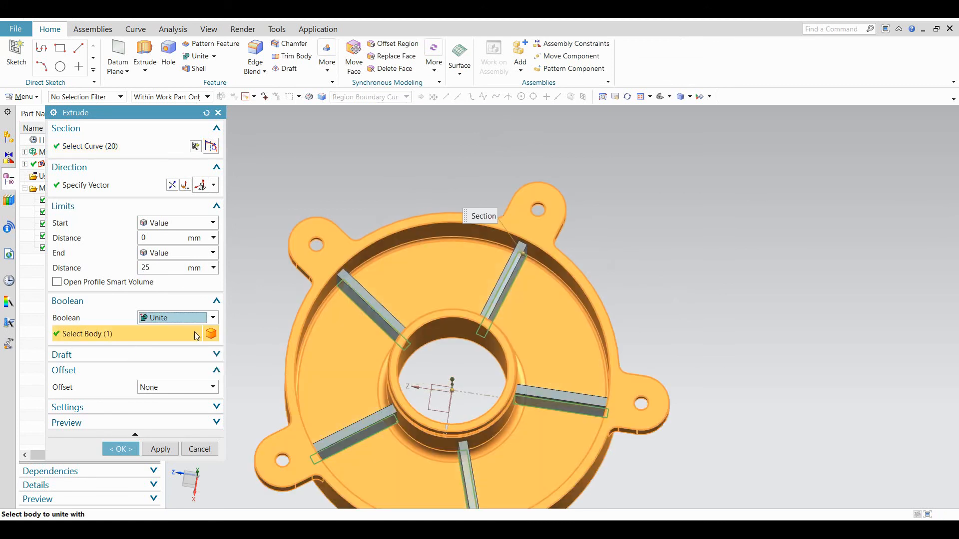
left_click(119, 450)
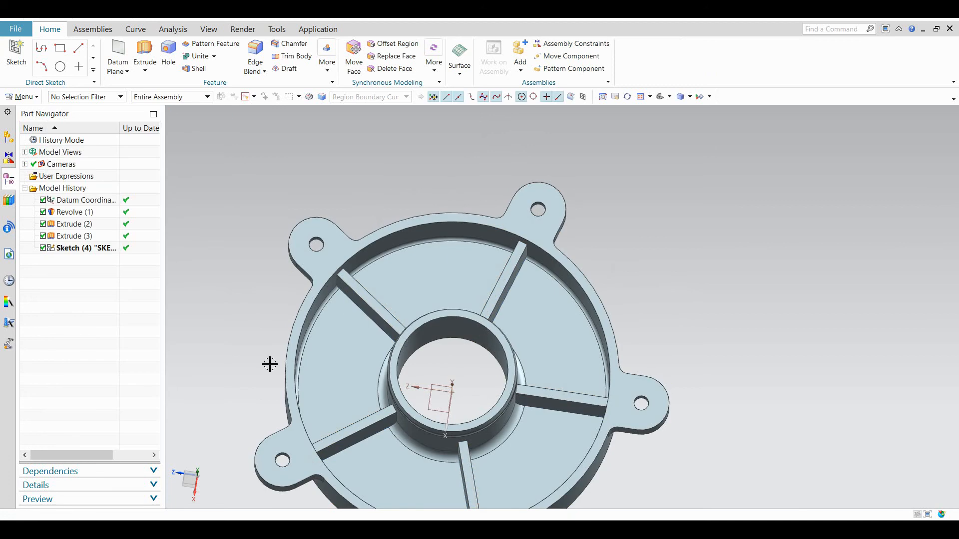
middle_click_drag(300, 285, 337, 264)
scroll(419, 308, "up", 1)
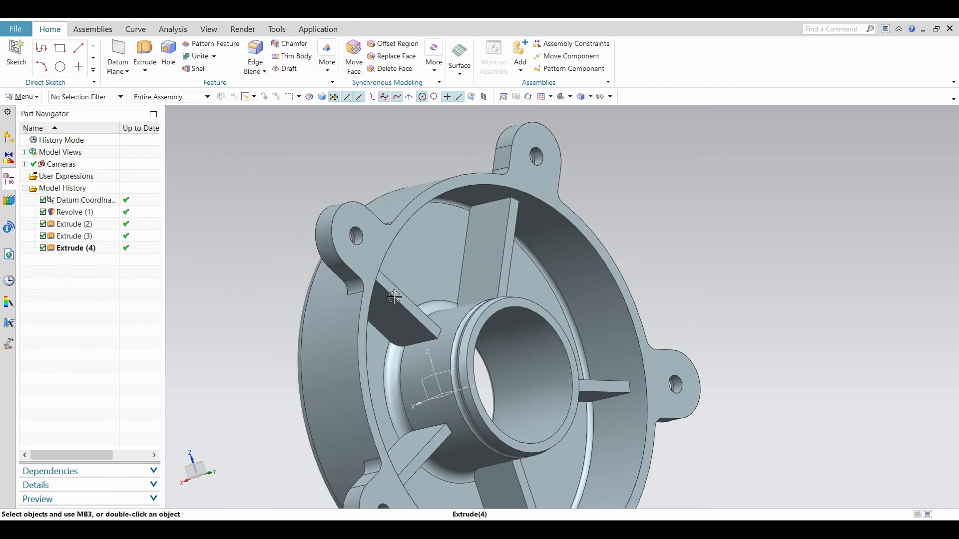
scroll(419, 307, "down", 4)
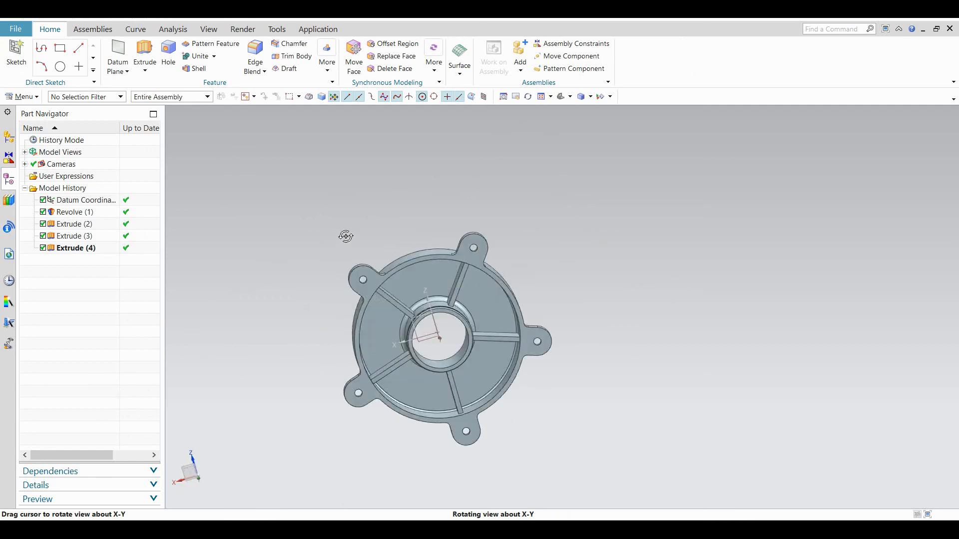
scroll(413, 374, "up", 4)
middle_click_drag(413, 387, 542, 377)
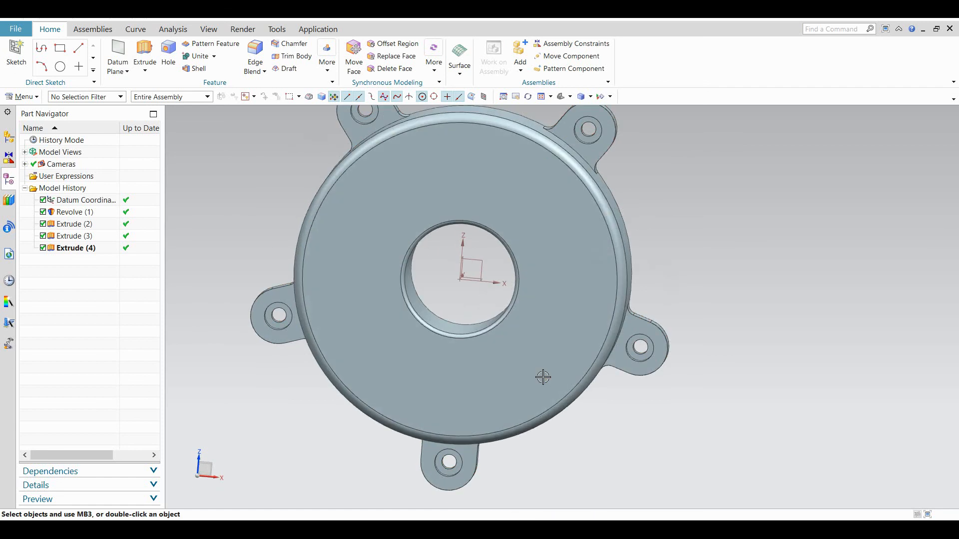